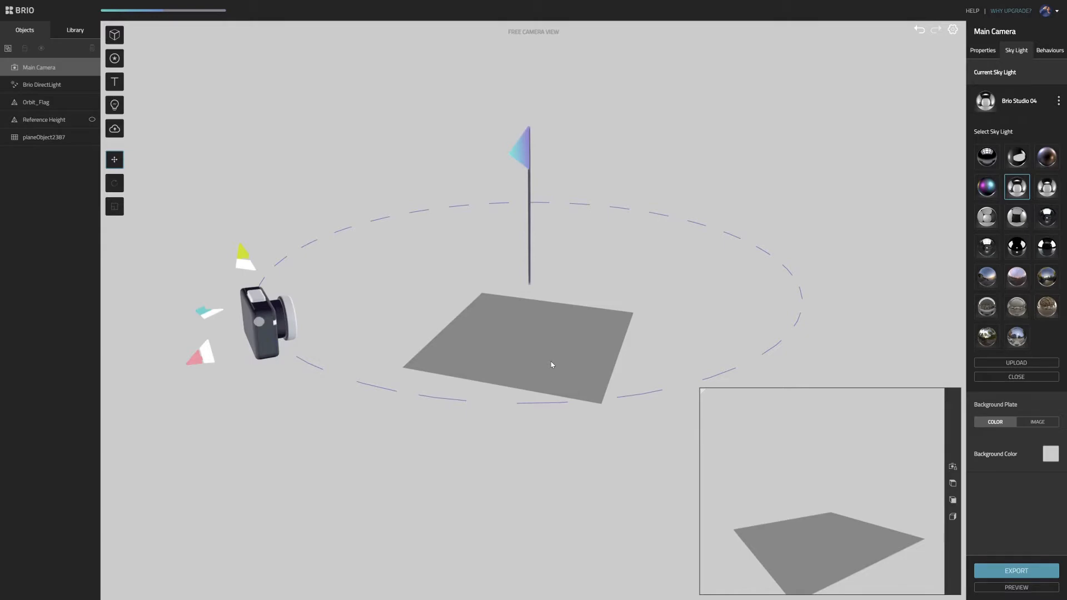
- Switch to MoI and examine the canister model's sloped cap, ribbed collar and lower body in the 3D view
key("alt+Tab")
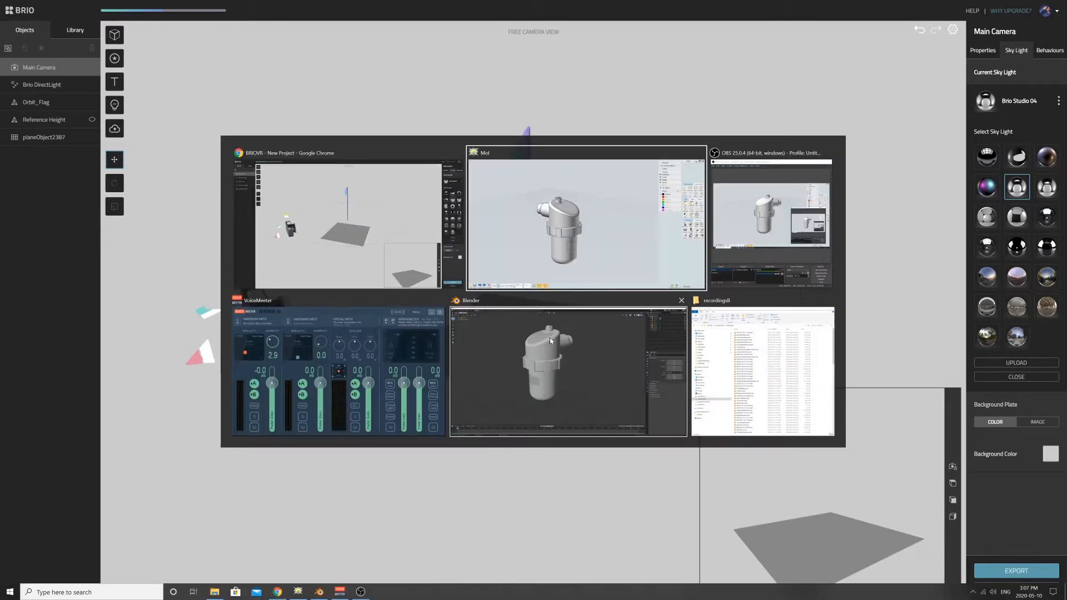
left_click(572, 243)
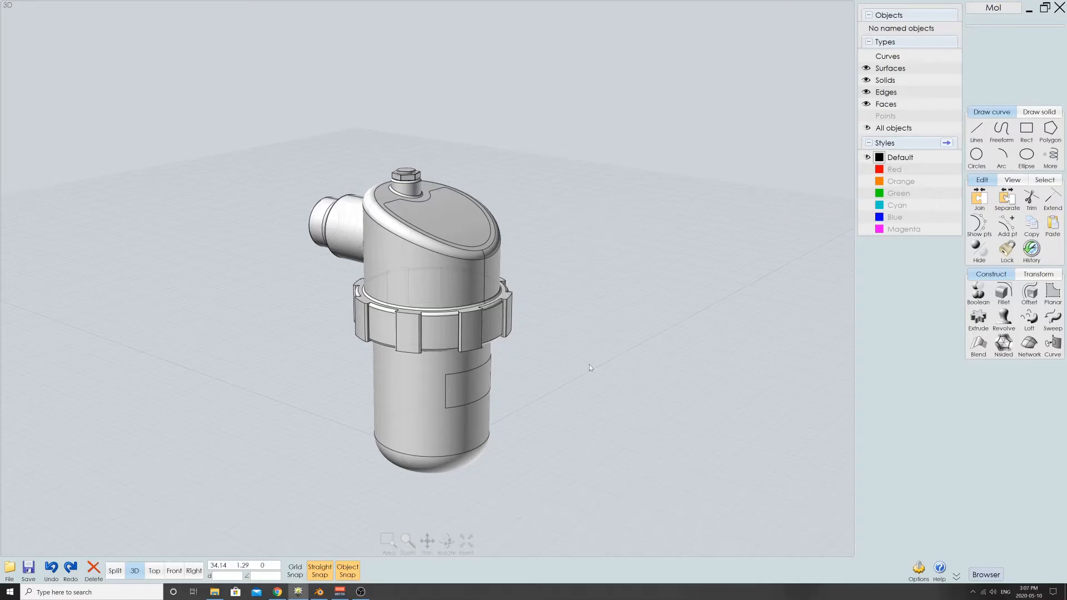
mouse_move(582, 295)
left_mouse_down()
mouse_move(478, 313)
mouse_move(553, 405)
left_mouse_up()
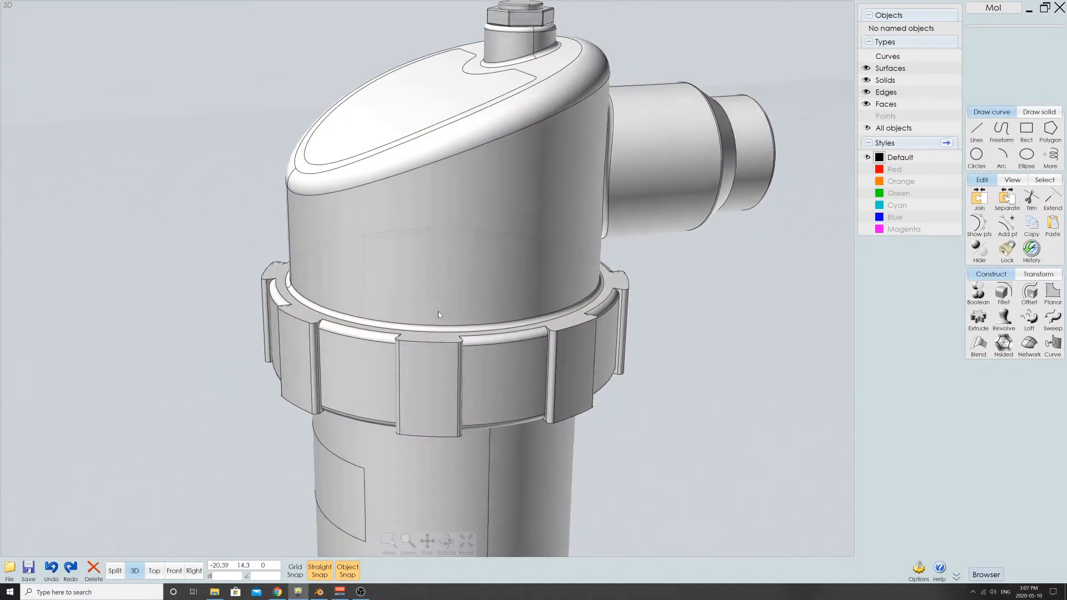
right_click_drag(438, 311, 436, 268)
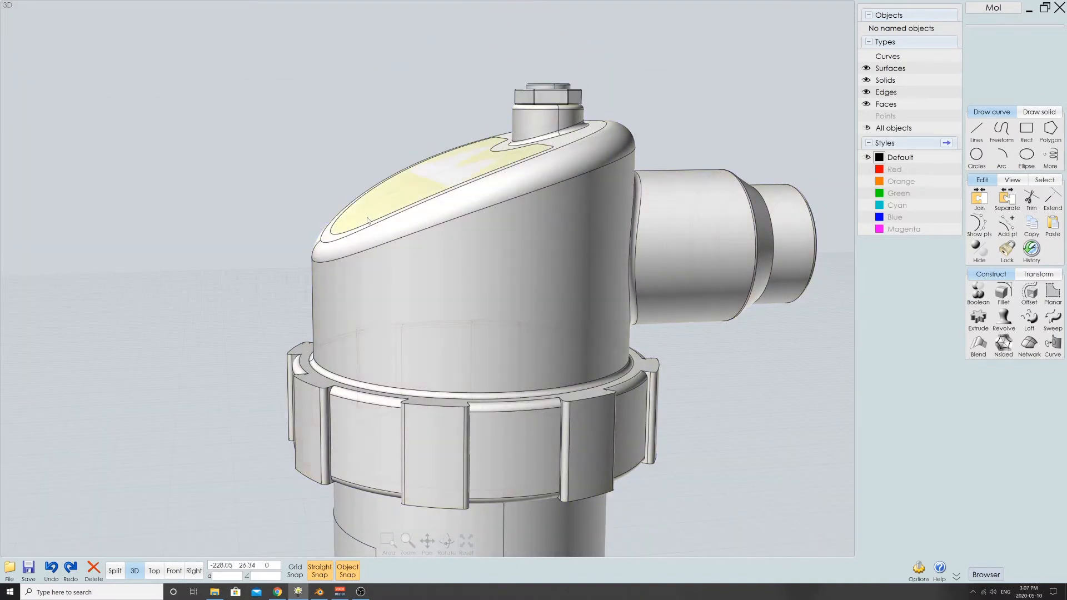
right_click_drag(368, 221, 411, 189)
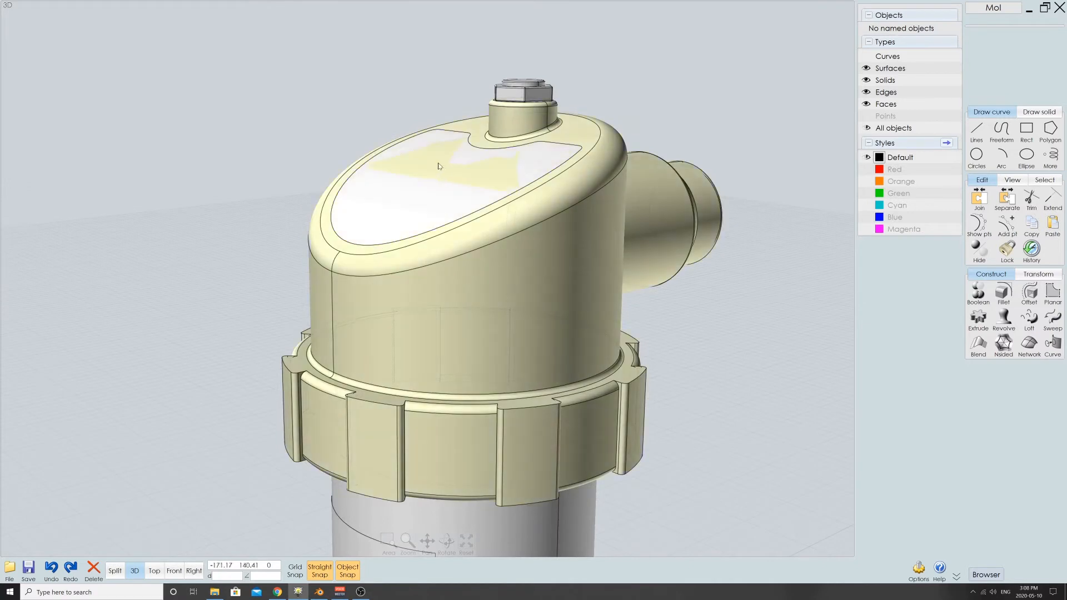
left_click(417, 201)
left_click(578, 166)
middle_click_drag(435, 384, 489, 258)
right_click_drag(489, 258, 453, 248)
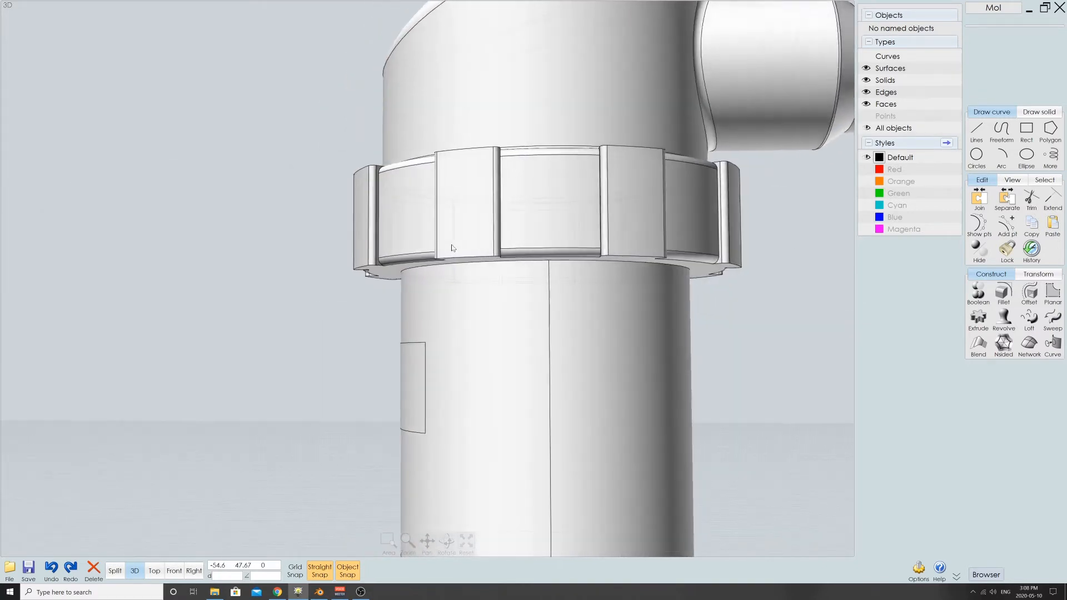
scroll(411, 359, "up", 3)
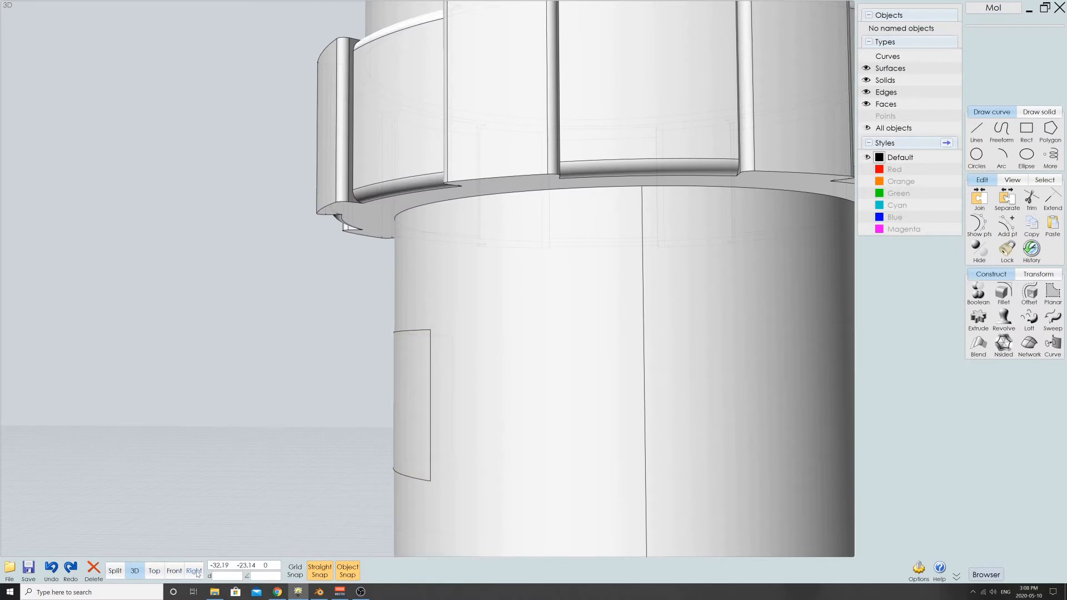
- Examine in the Right view how the body's rectangular label surface and the cap's inset surface sit against the model
left_click(194, 571)
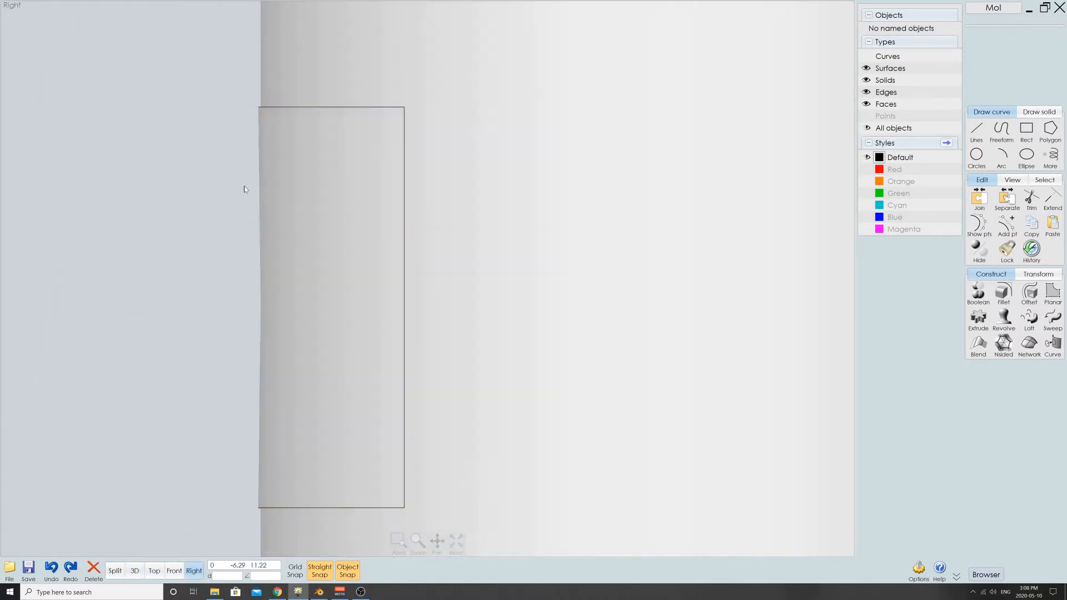
scroll(254, 98, "up", 4)
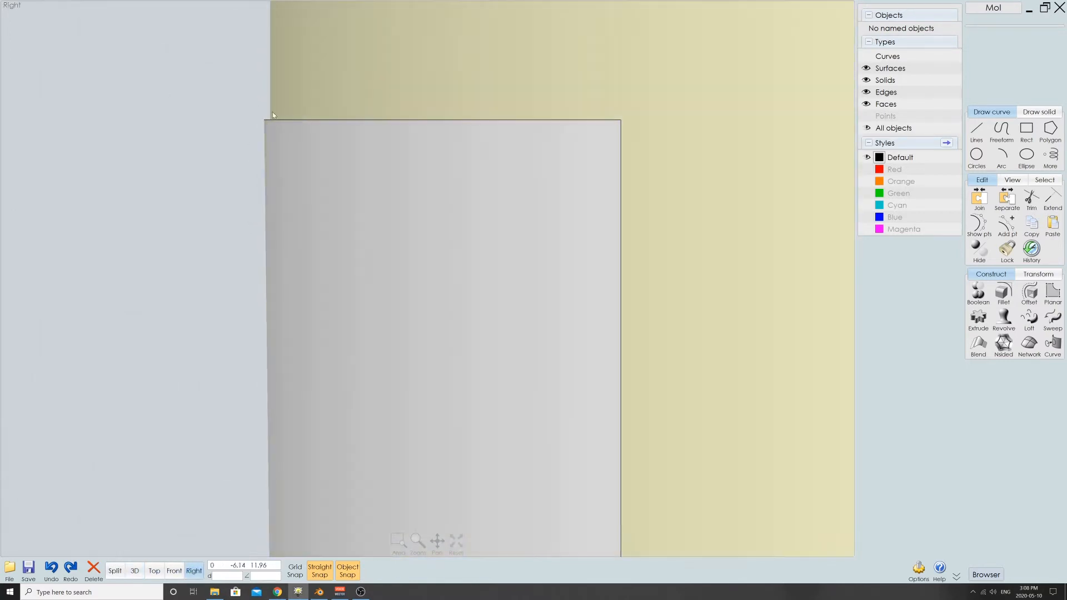
scroll(268, 137, "down", 6)
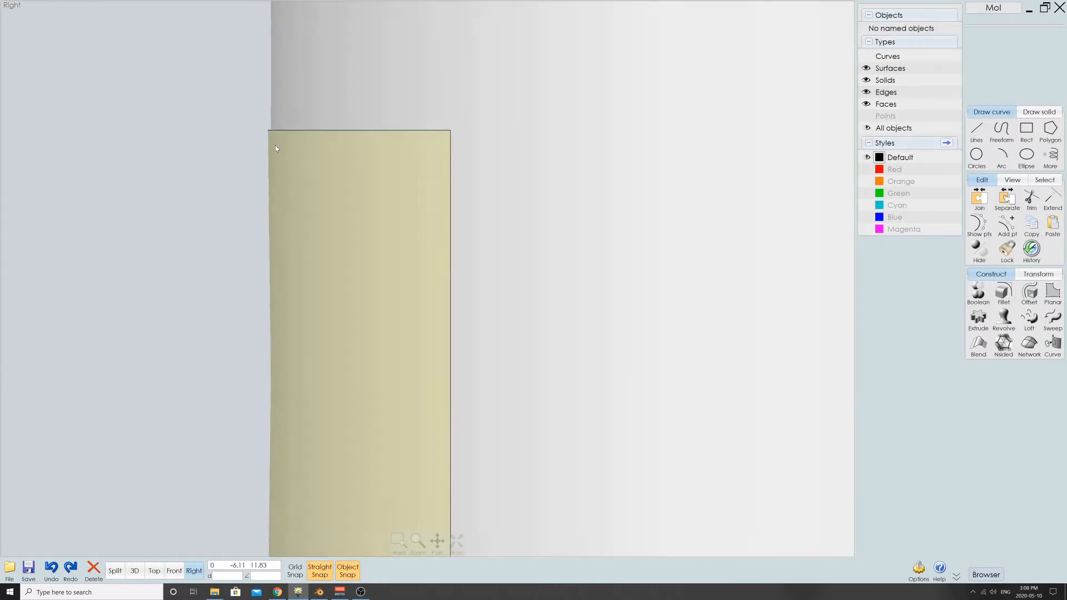
scroll(286, 153, "down", 3)
right_click_drag(251, 145, 274, 414)
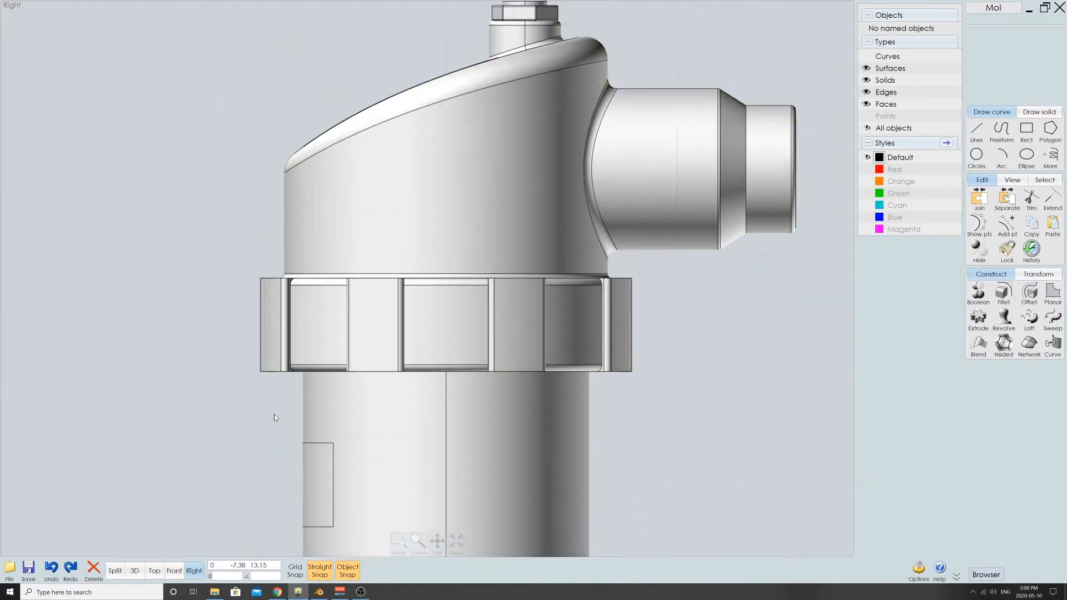
right_click_drag(436, 117, 417, 339)
scroll(420, 335, "up", 6)
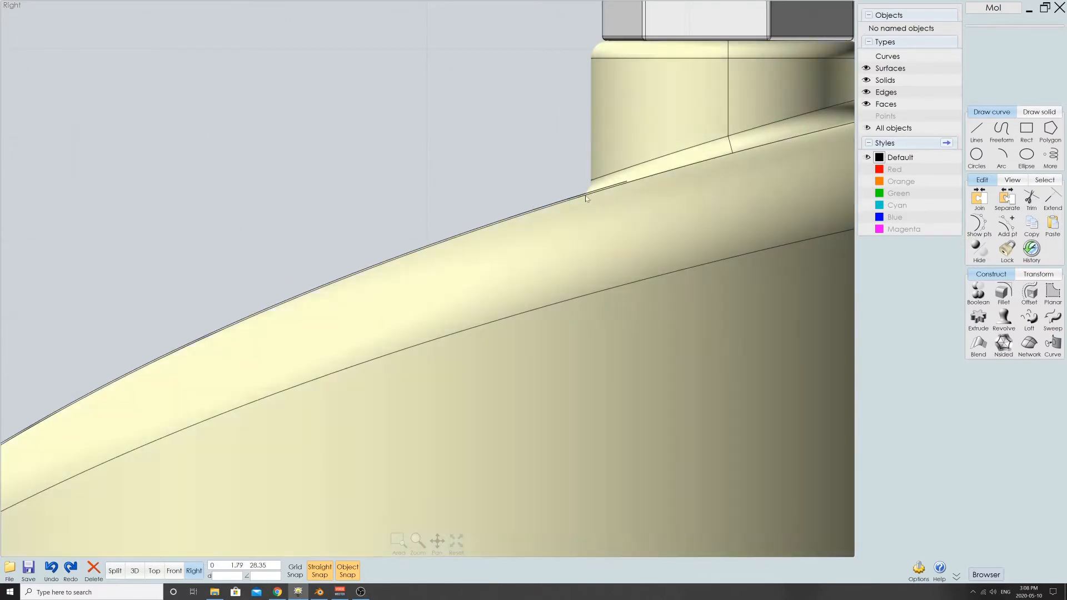
scroll(553, 206, "up", 3)
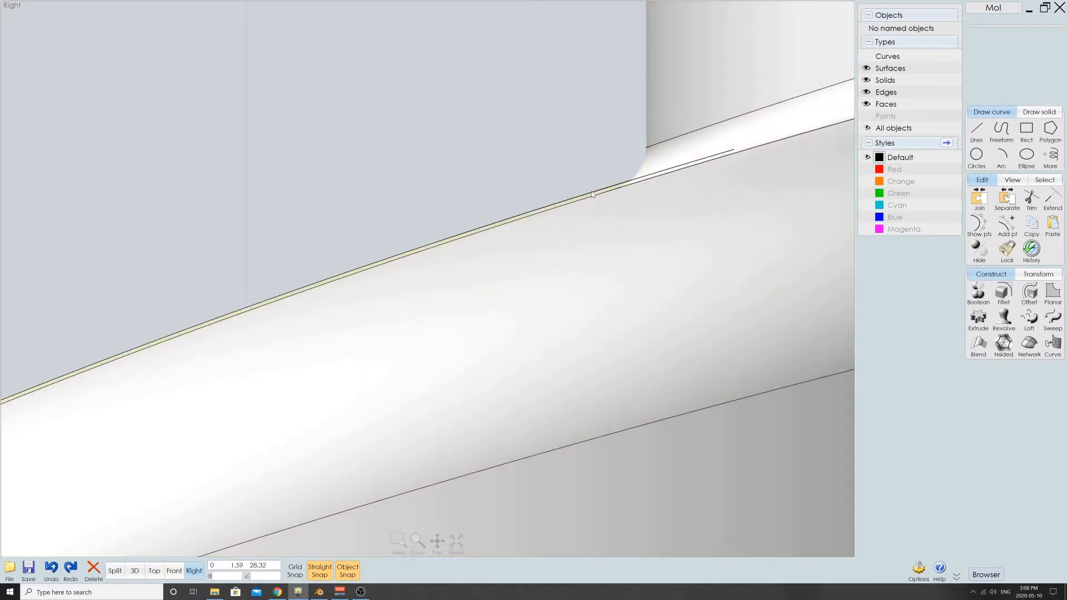
scroll(615, 220, "down", 8)
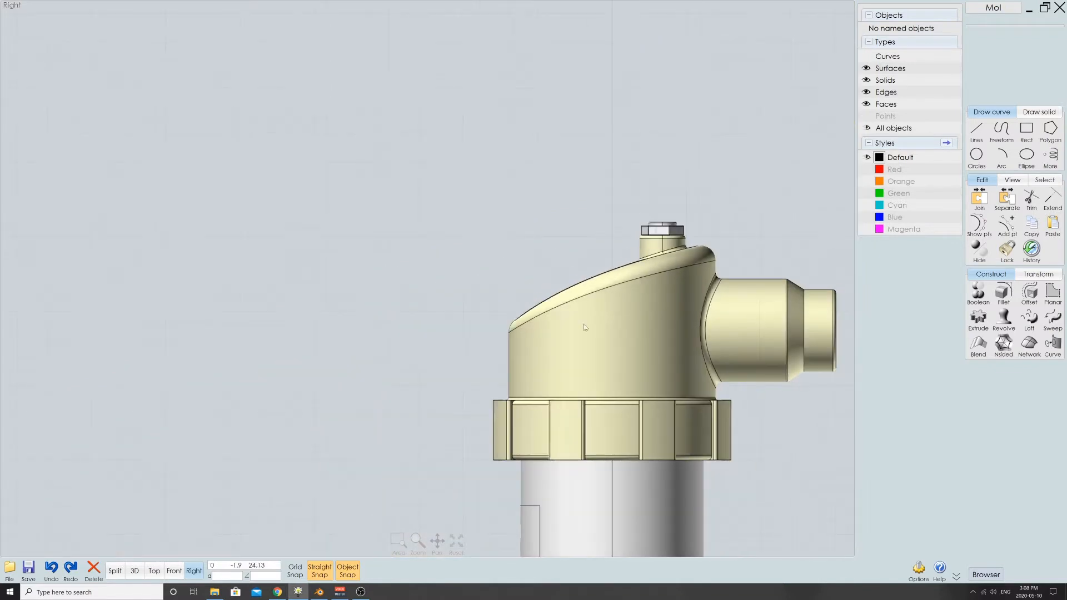
right_click_drag(585, 356, 479, 204)
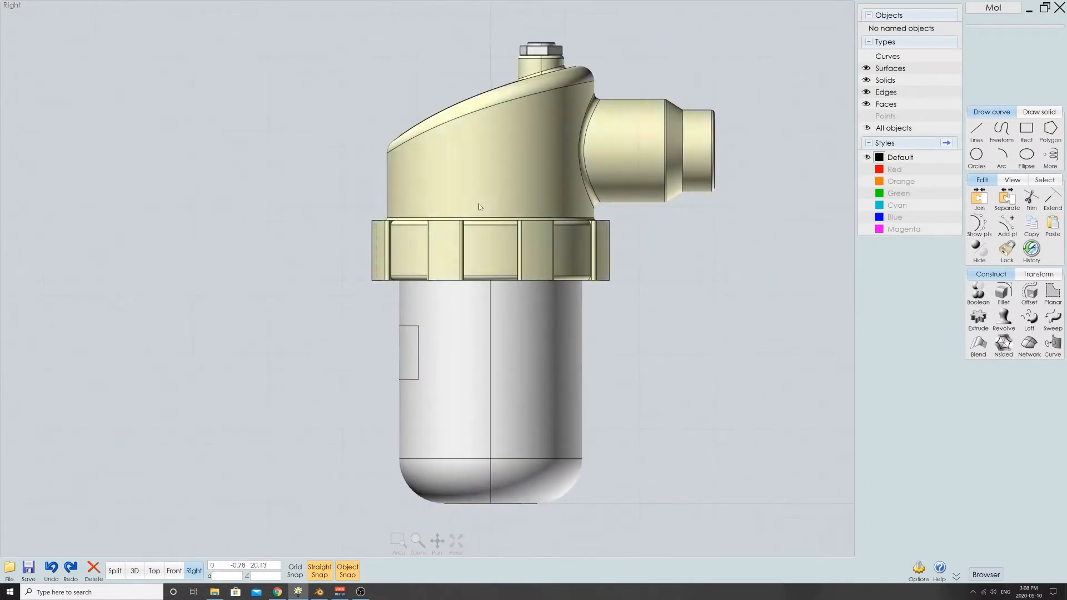
- Select the whole model in the 3D view and start exporting it as a Wavefront OBJ file named curvedTestD
left_click(133, 572)
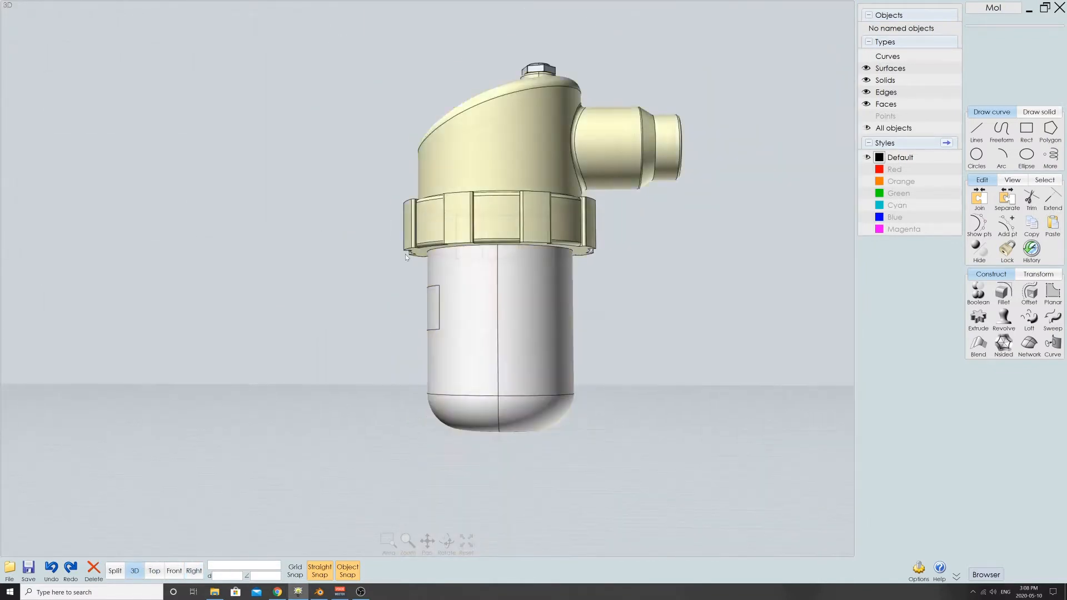
left_click_drag(285, 80, 744, 537)
left_click(10, 569)
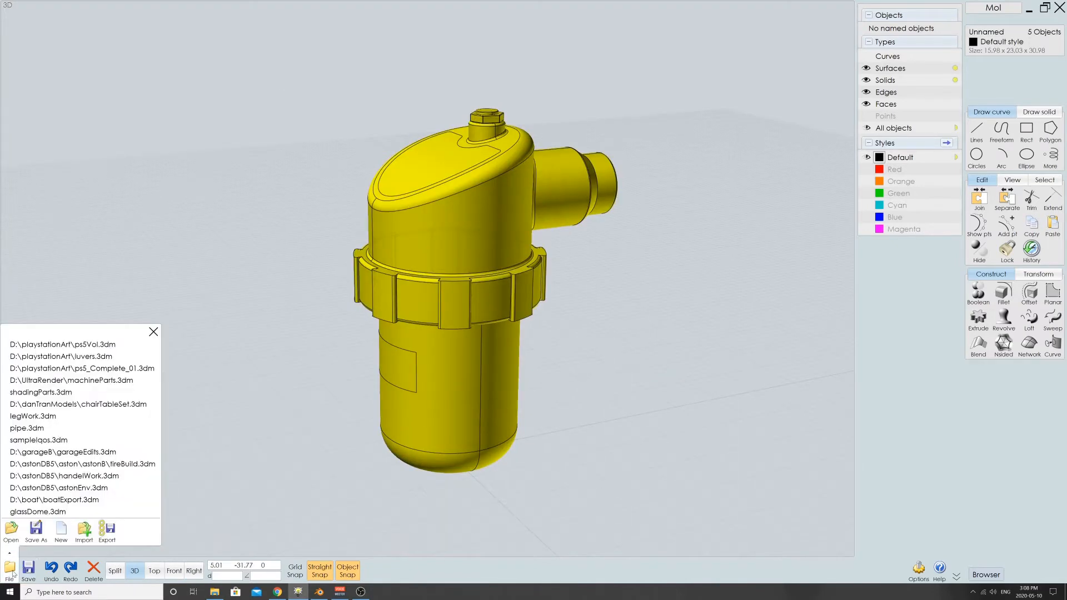
left_click(107, 532)
left_click(593, 142)
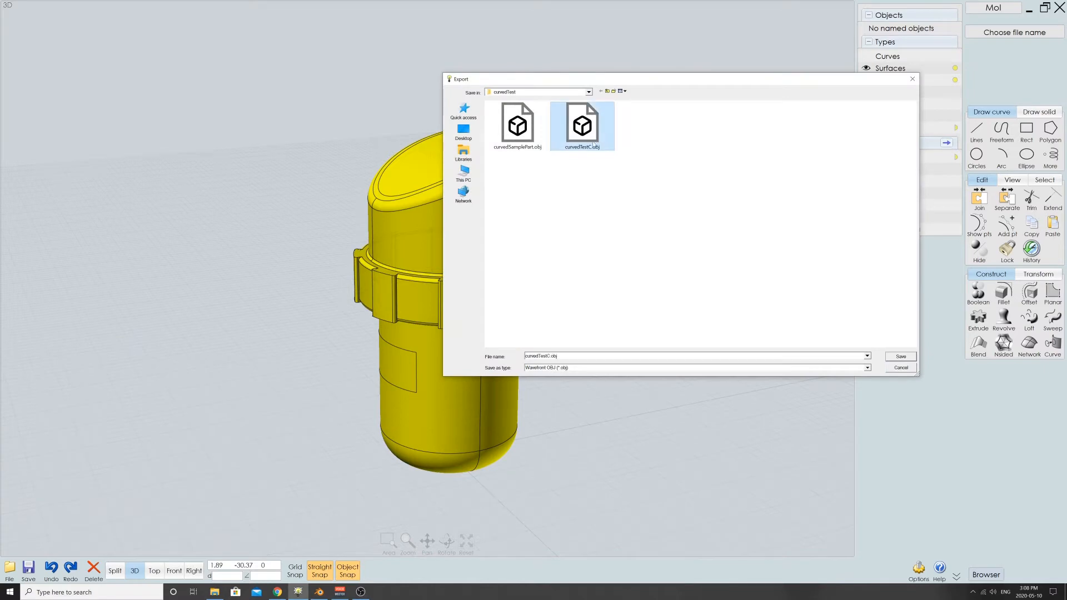
left_click(561, 356)
left_click(560, 357)
key("BackSpace")
key("BackSpace")
key("BackSpace")
key("BackSpace")
key("BackSpace")
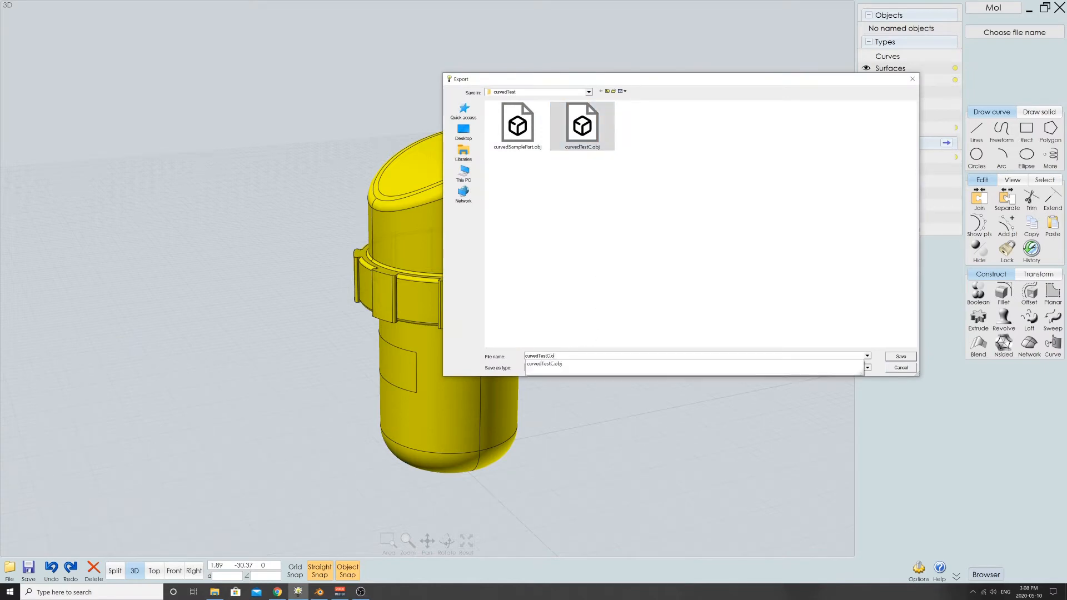
type("D")
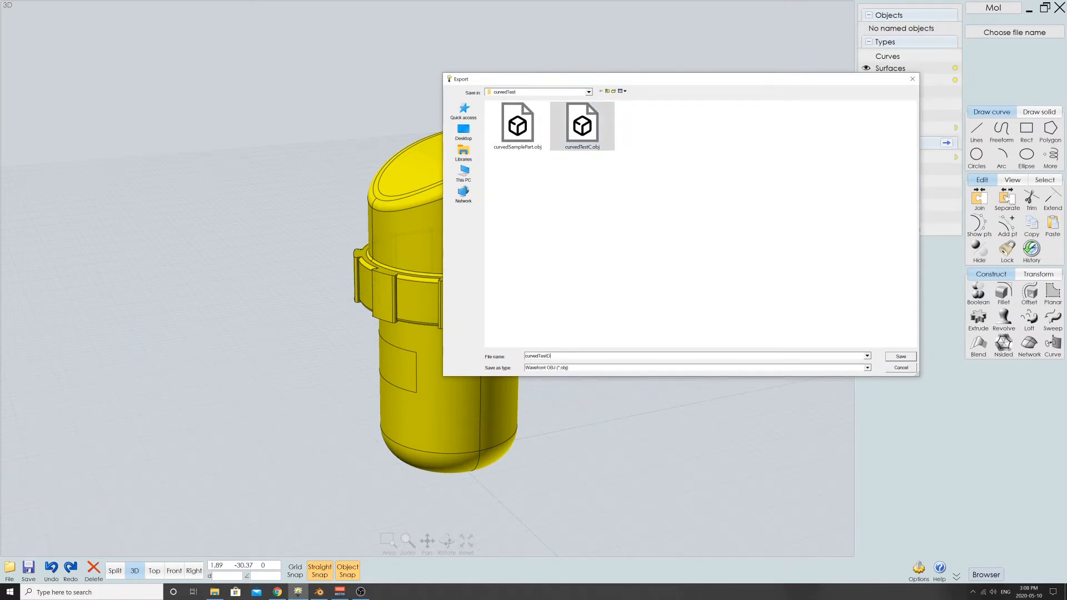
key("Return")
- Examine the triangle mesh preview around the cap, side pipe and collar, and cancel the export
scroll(542, 154, "up", 3)
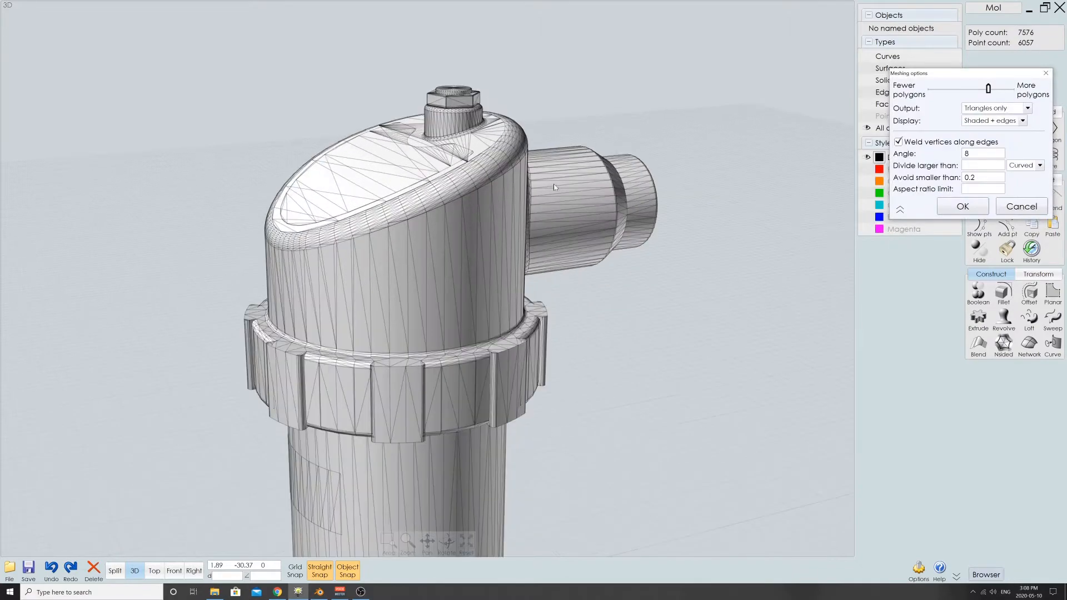
right_click_drag(612, 306, 482, 232)
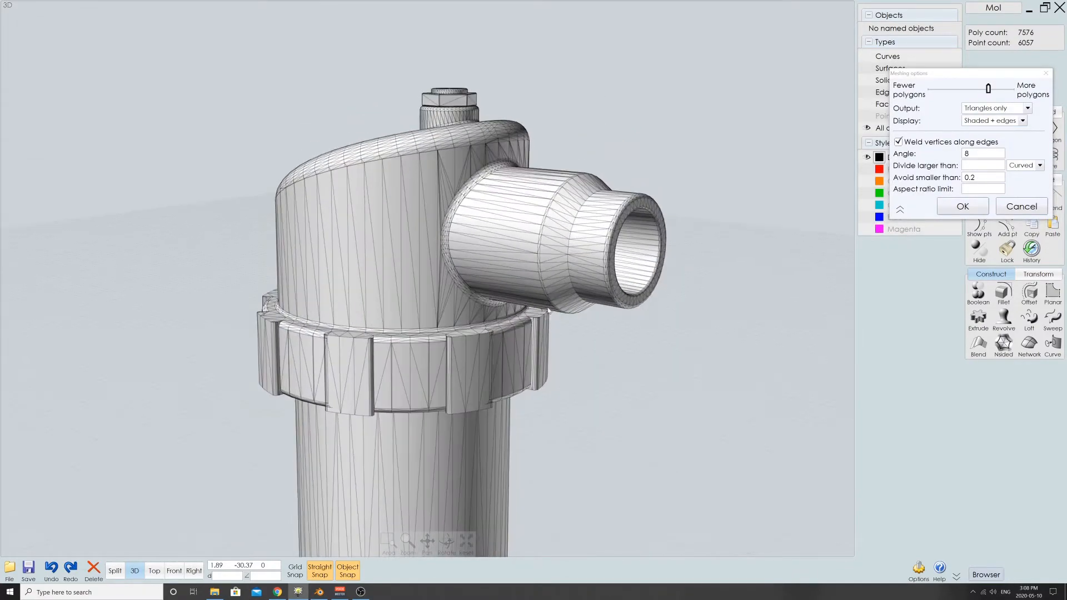
scroll(483, 232, "up", 4)
scroll(483, 232, "up", 2)
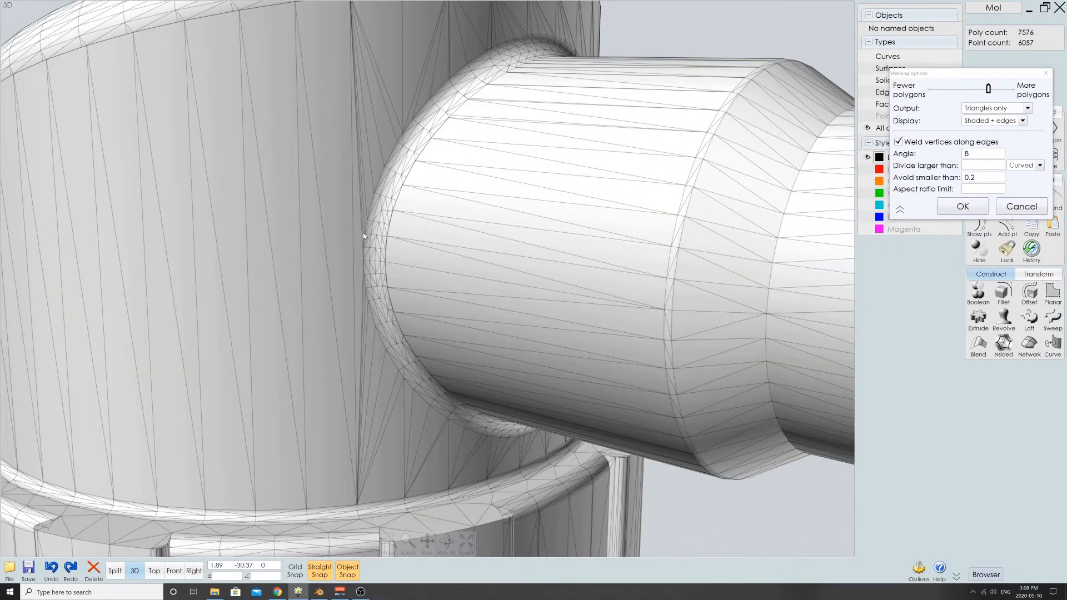
right_click_drag(491, 65, 513, 123)
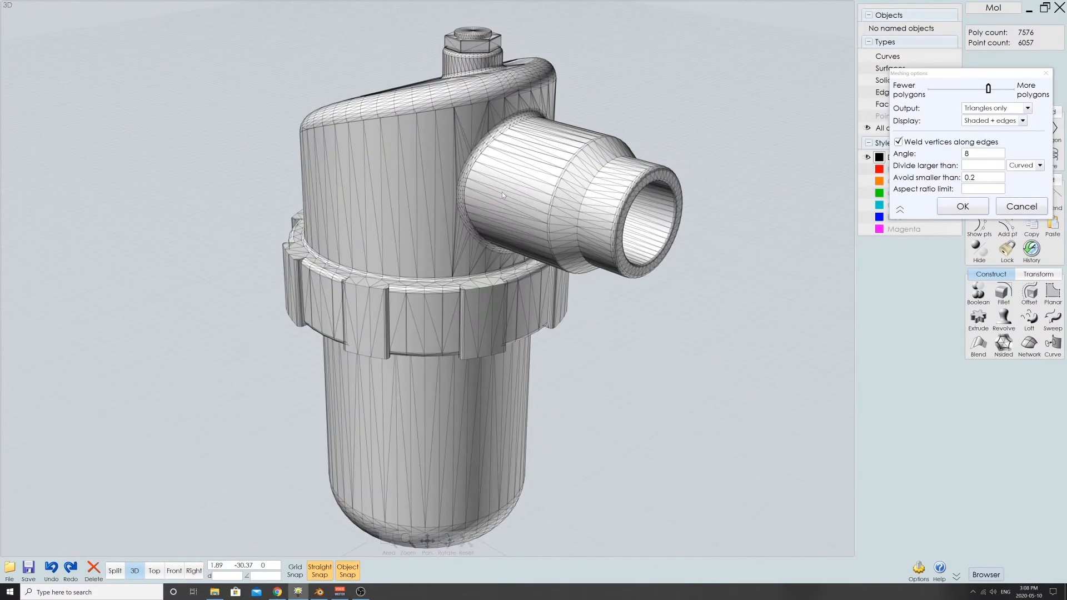
right_click_drag(750, 167, 905, 108)
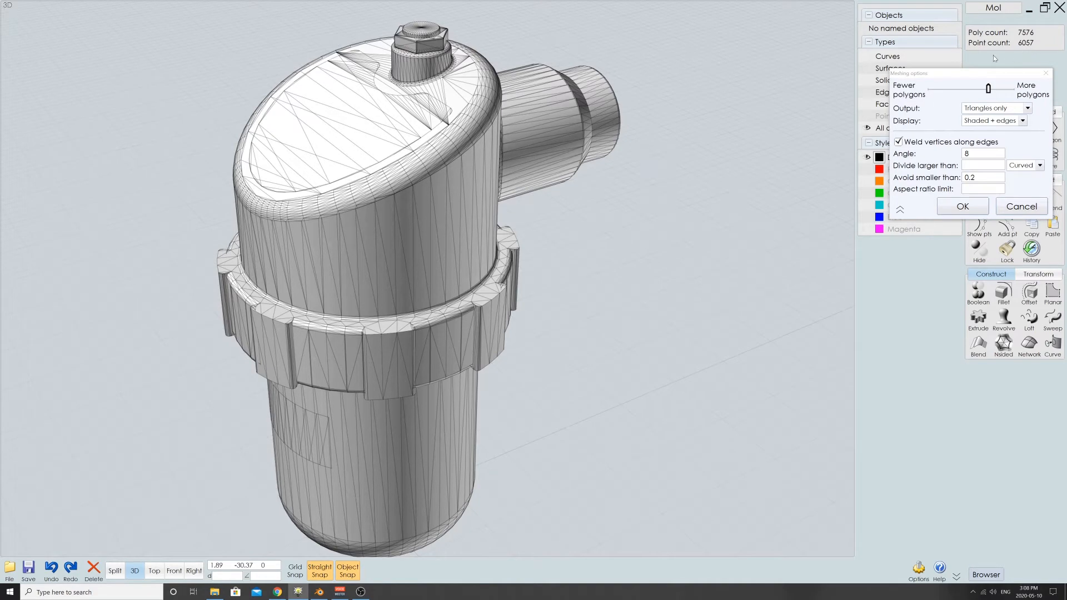
scroll(567, 167, "down", 5)
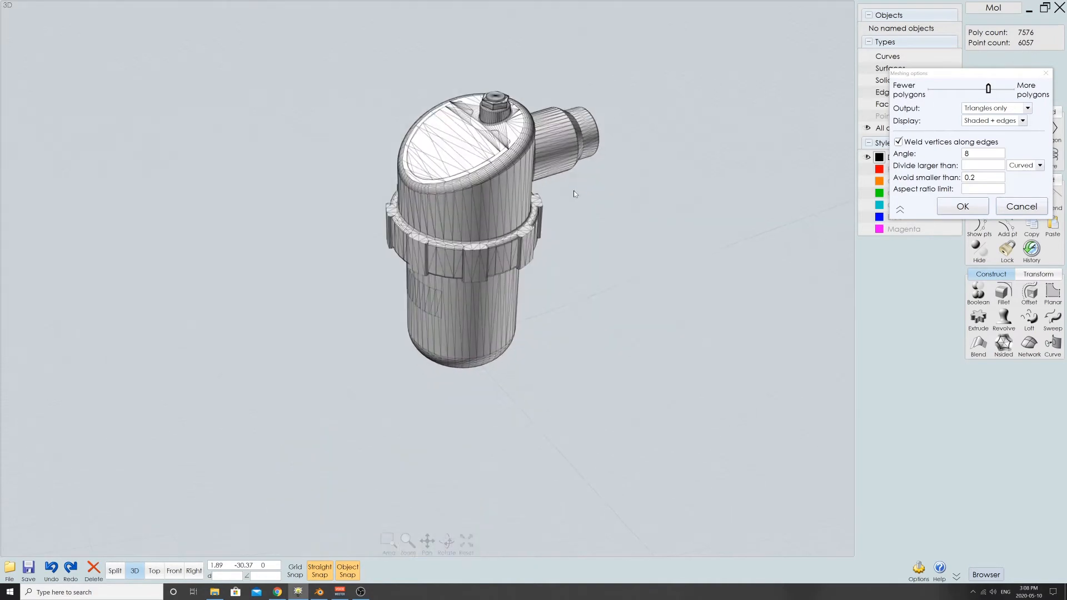
right_click_drag(576, 198, 487, 239)
scroll(553, 201, "up", 5)
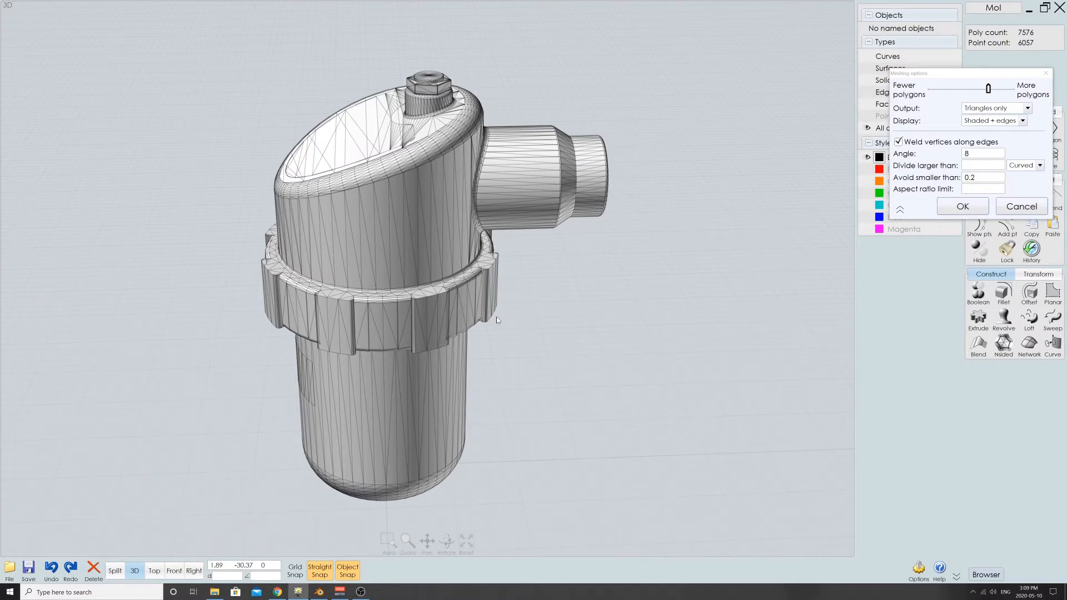
right_click_drag(497, 320, 347, 275)
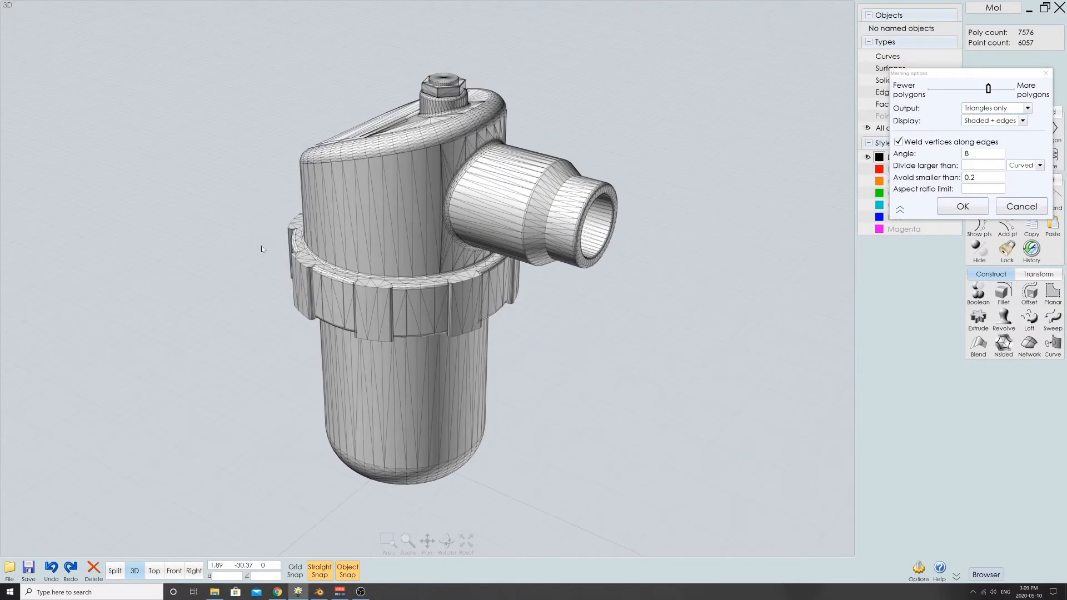
right_click_drag(261, 246, 405, 312)
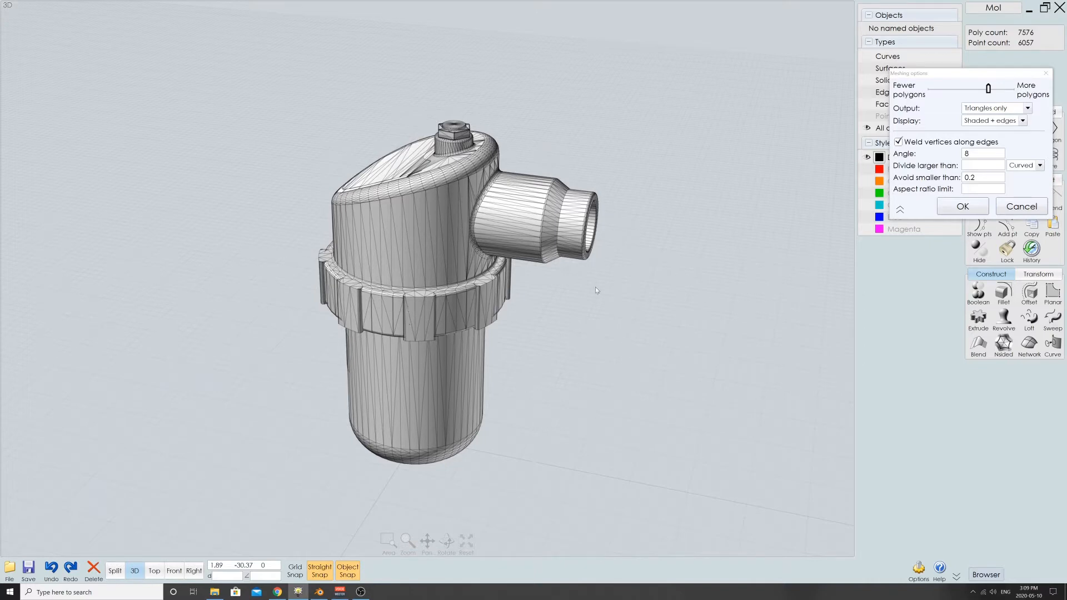
left_click(1022, 206)
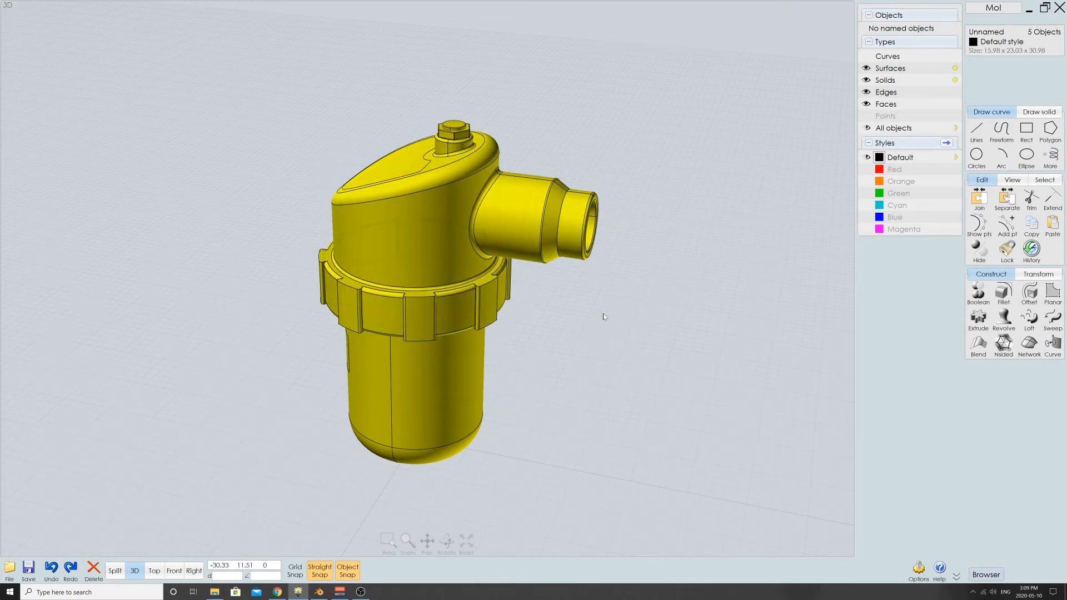
- Switch to Blender and start a new file without saving the changes to the current scene
right_click_drag(597, 311, 282, 316)
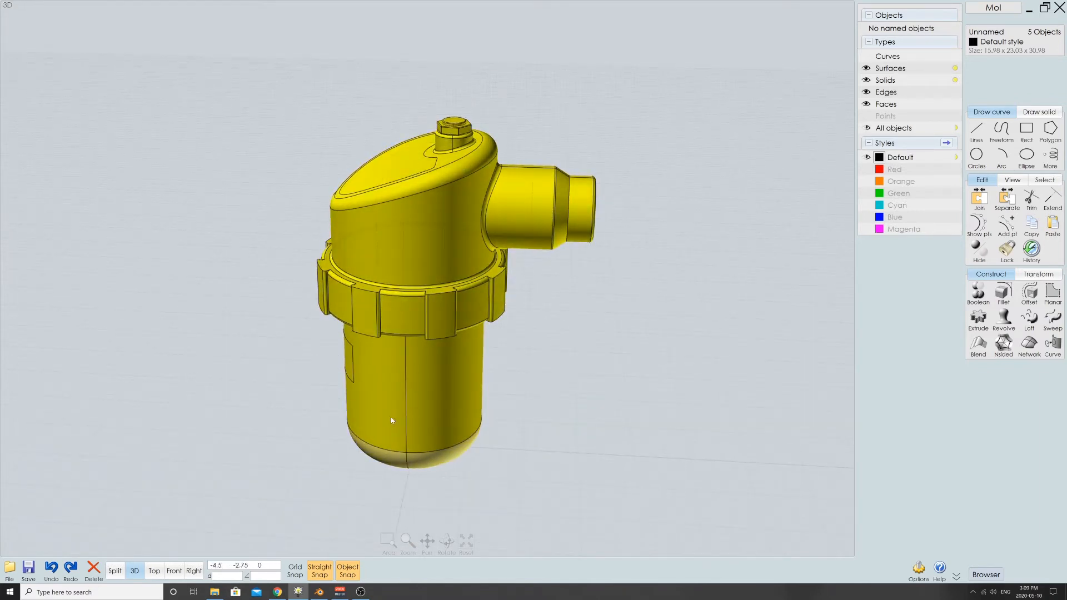
left_click(321, 592)
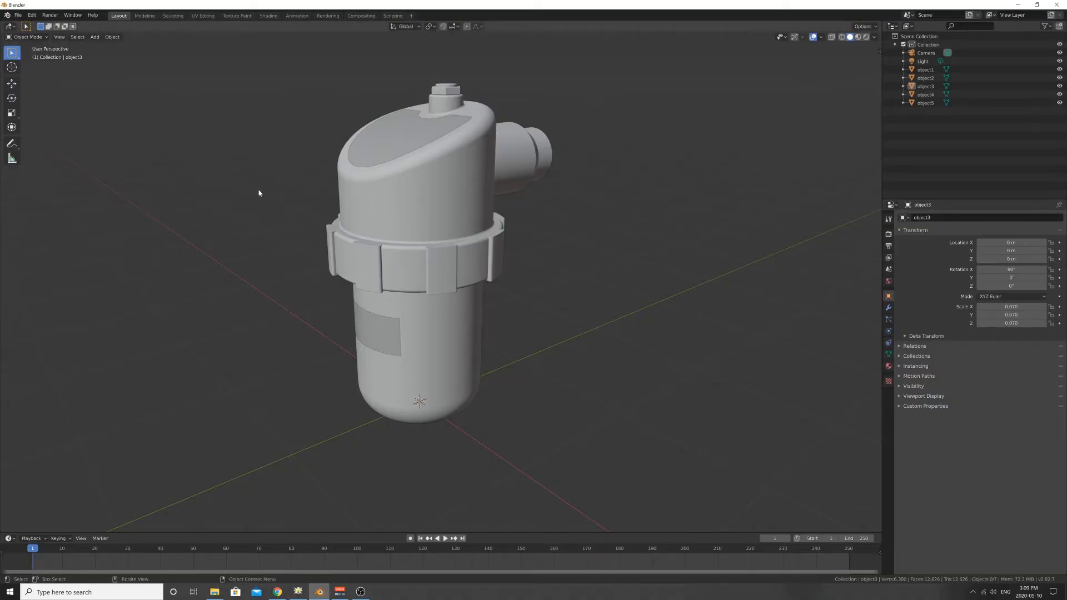
middle_click_drag(527, 260, 551, 255)
left_click(18, 15)
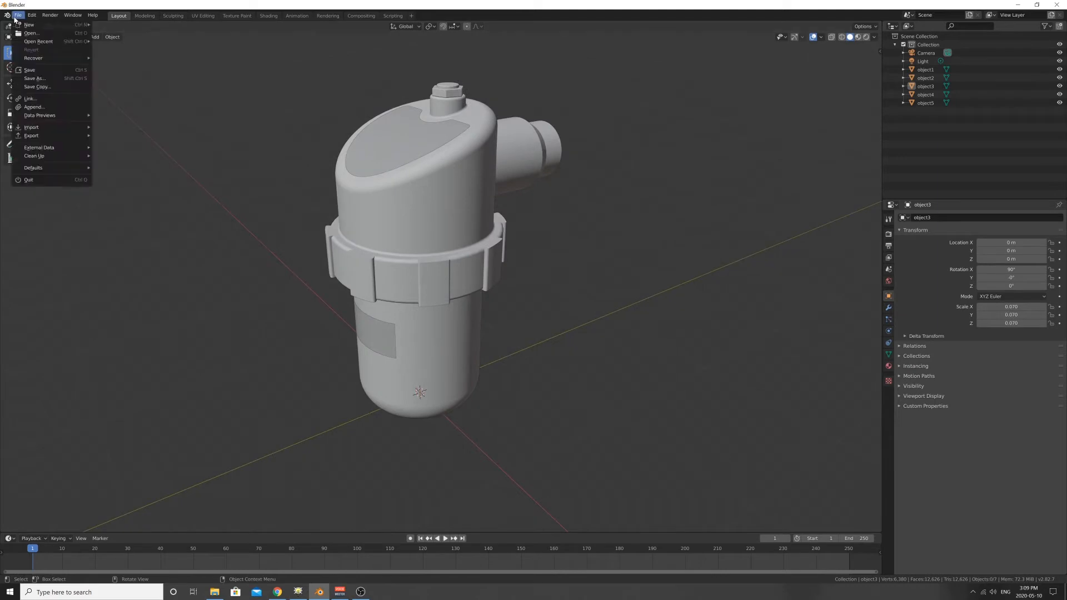
mouse_move(28, 28)
left_click(113, 24)
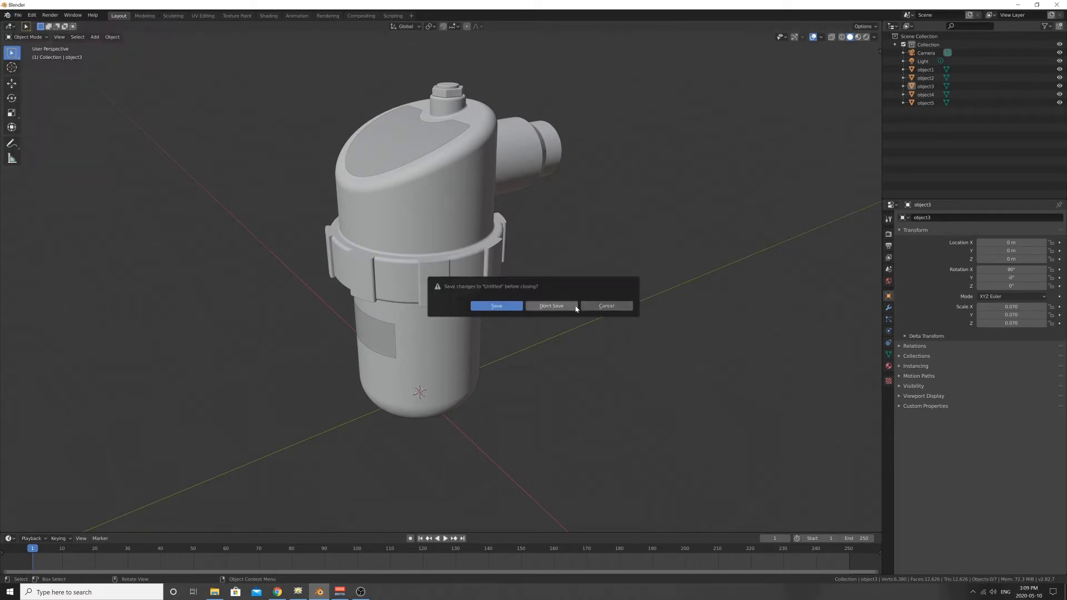
left_click(554, 304)
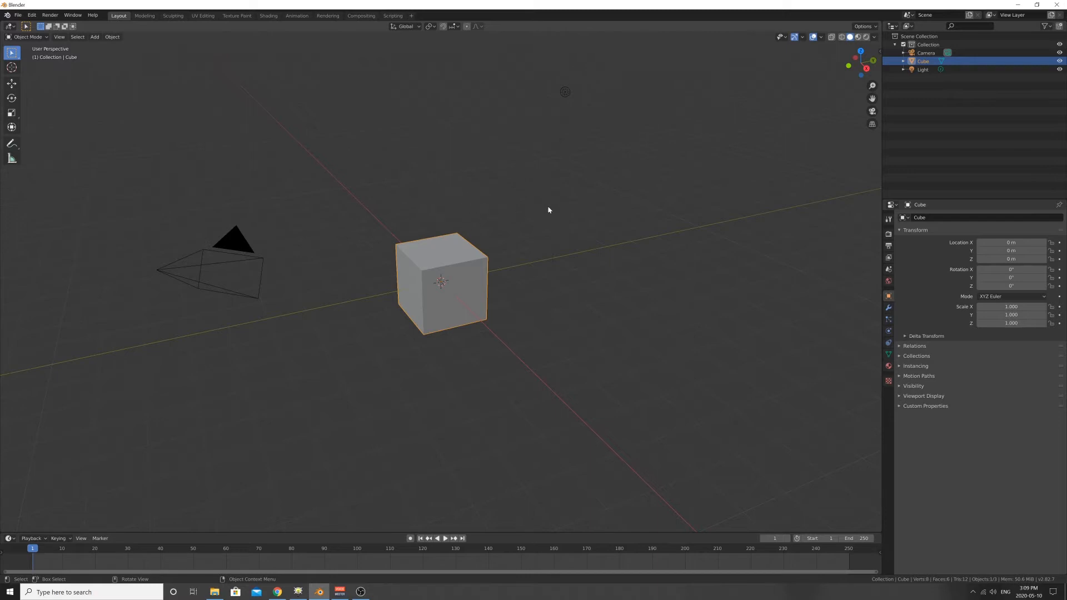
- Examine the default cube from several angles and frame the view on it
mouse_move(548, 210)
middle_mouse_down()
mouse_move(498, 209)
mouse_move(554, 213)
mouse_move(522, 214)
mouse_move(541, 206)
middle_mouse_up()
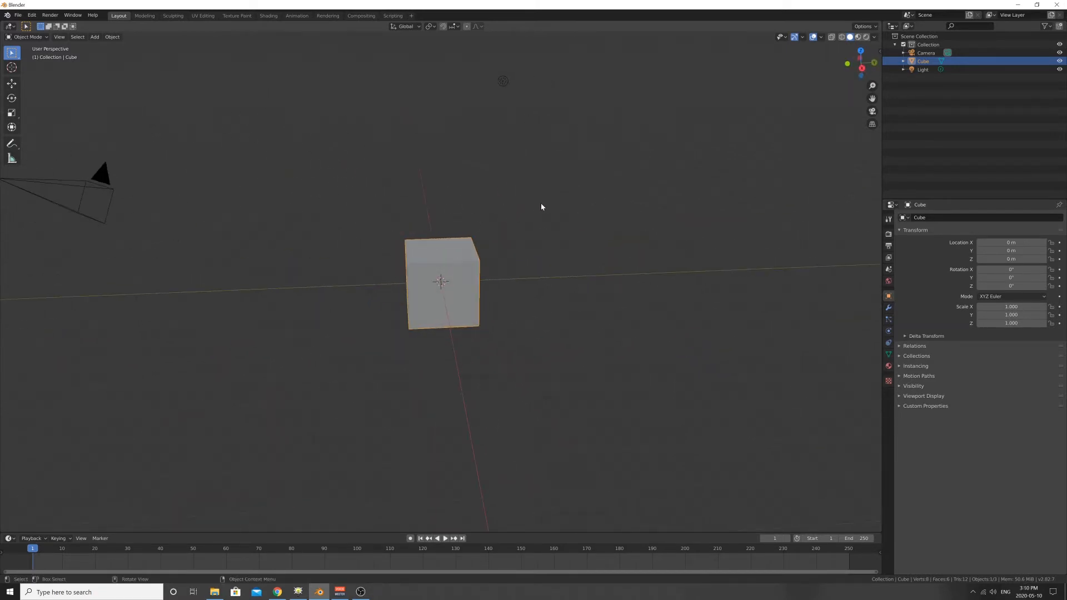
middle_click_drag(409, 213, 492, 259)
scroll(492, 259, "down", 2)
scroll(492, 260, "up", 5)
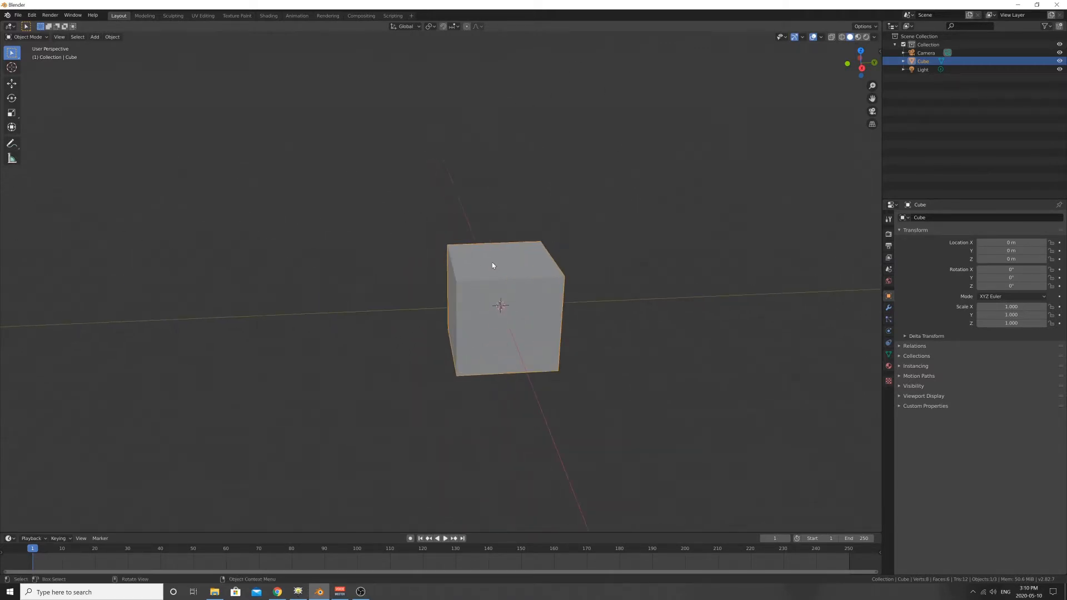
scroll(543, 248, "down", 6)
scroll(545, 255, "up", 5)
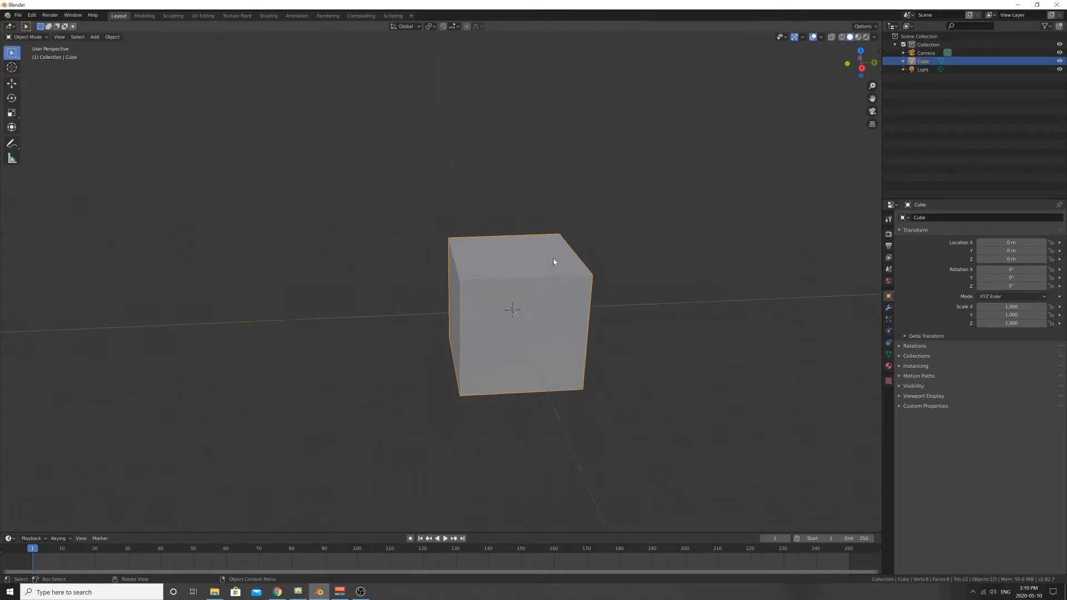
scroll(555, 262, "down", 2)
middle_click_drag(554, 264, 376, 216)
left_click(369, 209)
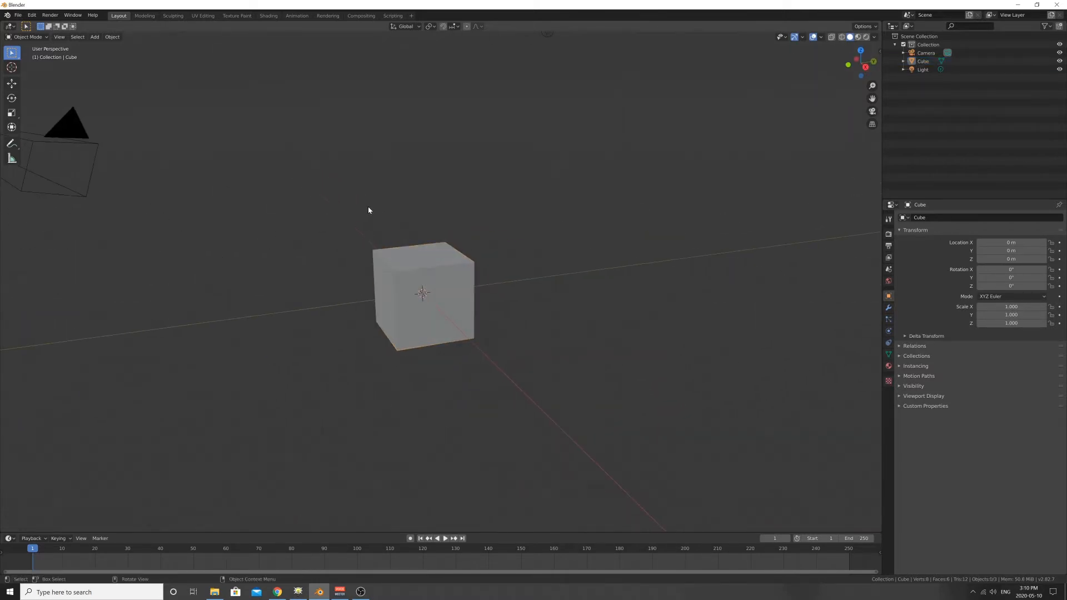
left_click_drag(342, 155, 392, 269)
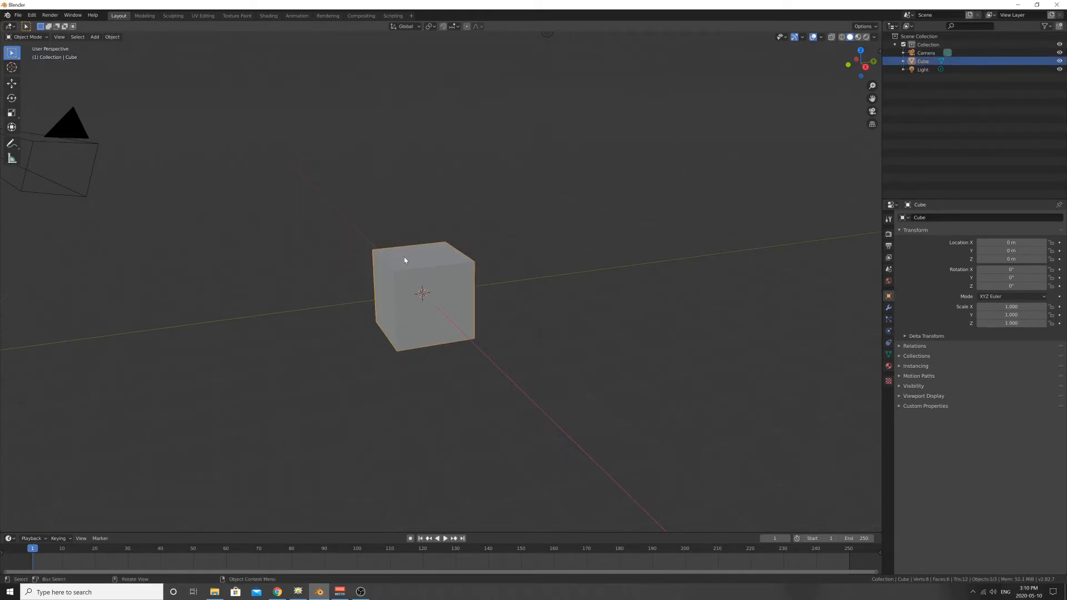
key("KP_Decimal")
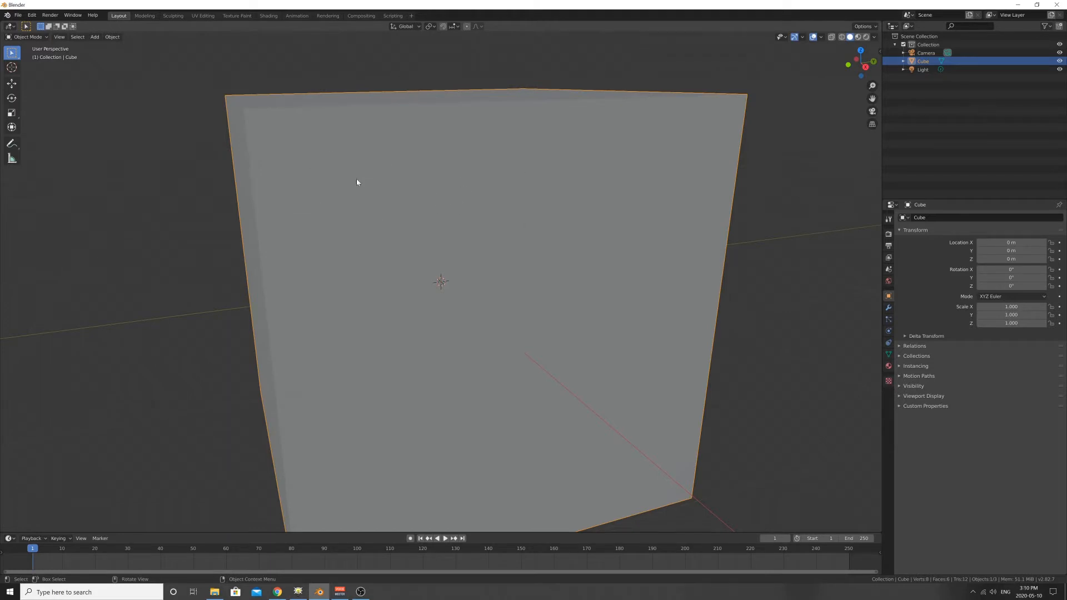
scroll(562, 237, "down", 8)
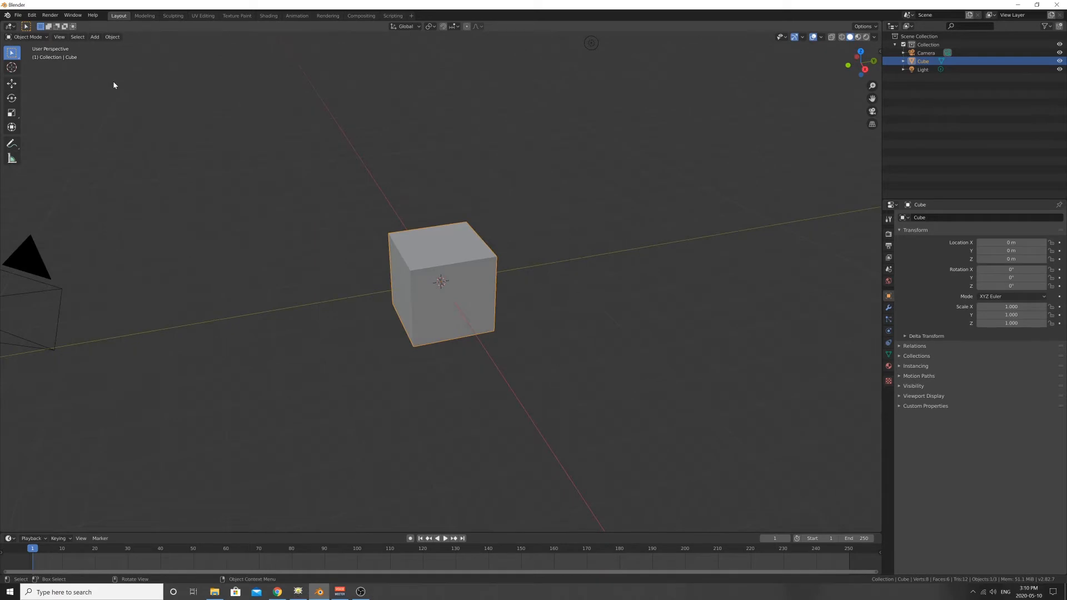
- Import the Wavefront OBJ file curvedTestC.obj from the curvedTest folder
left_click(19, 15)
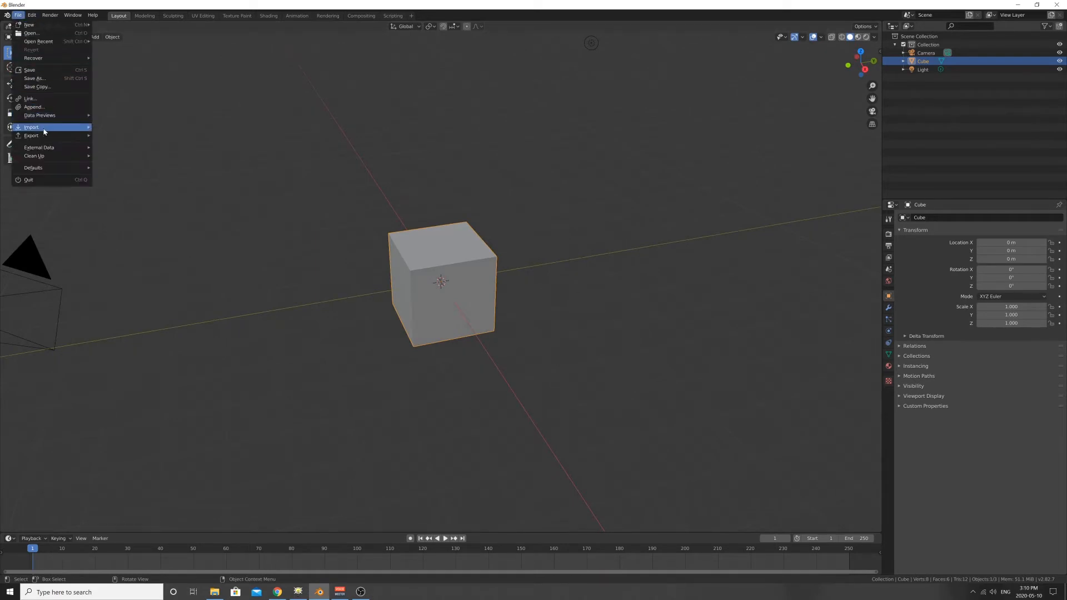
mouse_move(32, 128)
left_click(141, 193)
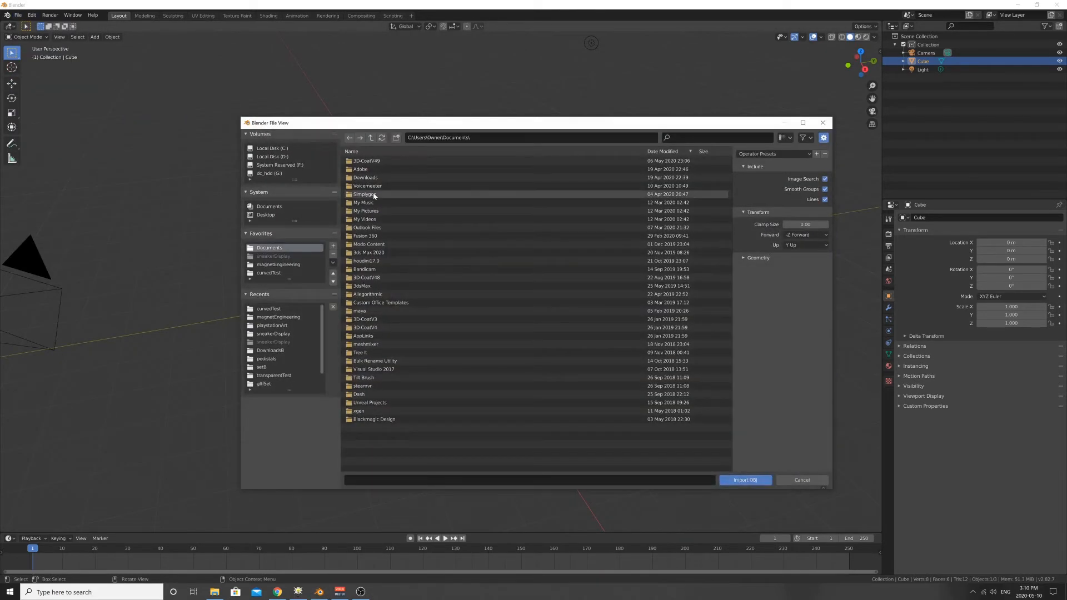
left_click(269, 273)
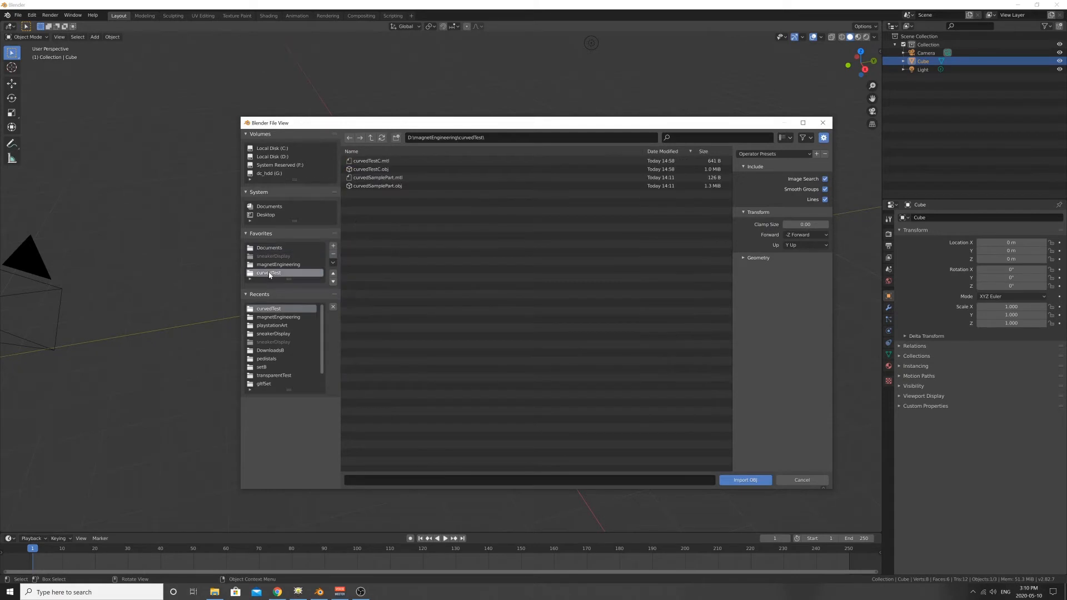
left_click(375, 169)
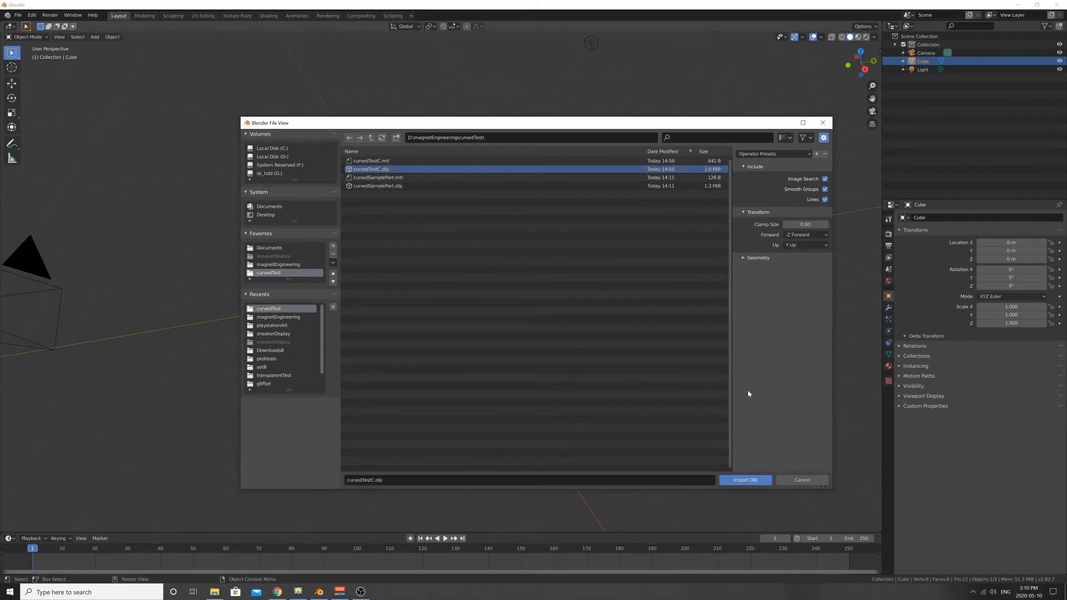
left_click(745, 480)
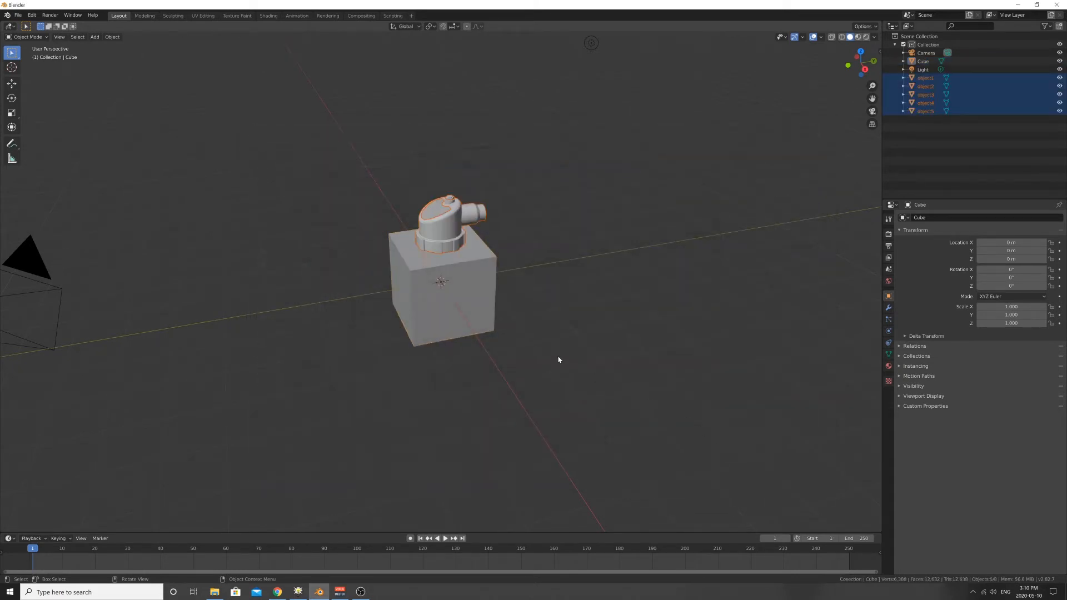
- Delete the imported curvedTestC objects from the scene, keeping the default cube
middle_click_drag(559, 360, 379, 305)
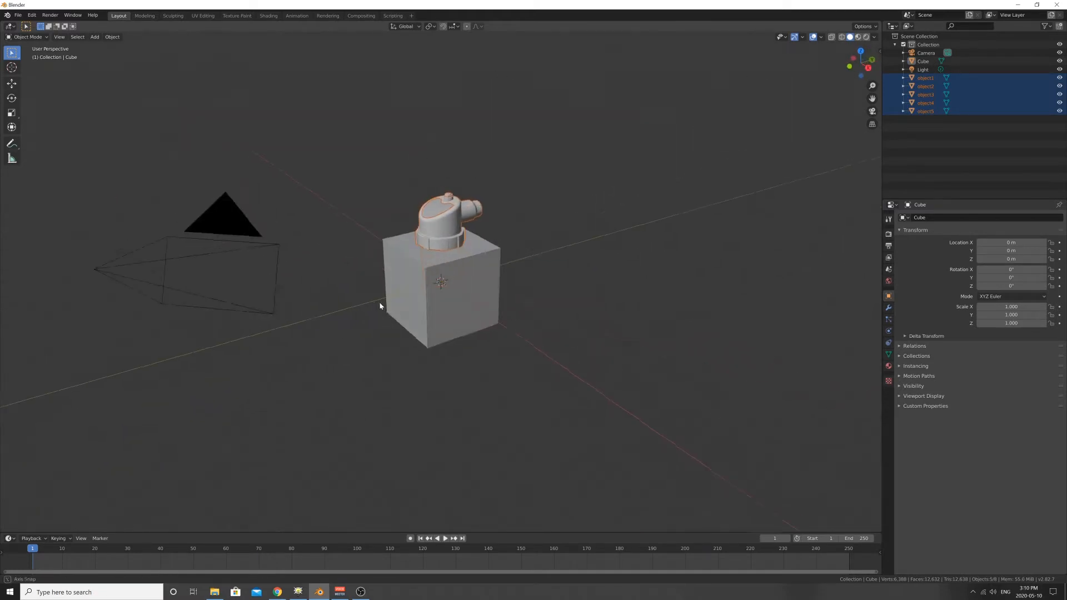
scroll(442, 264, "up", 3)
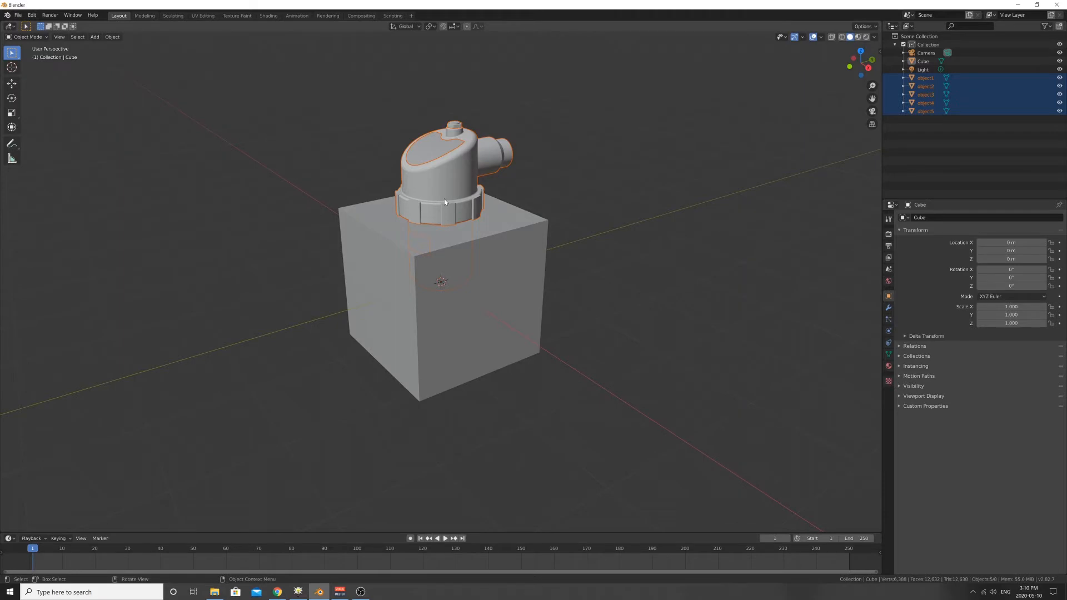
key("Delete")
- Import the Wavefront OBJ file curvedSamplePart.obj from the curvedTest folder
left_click(18, 15)
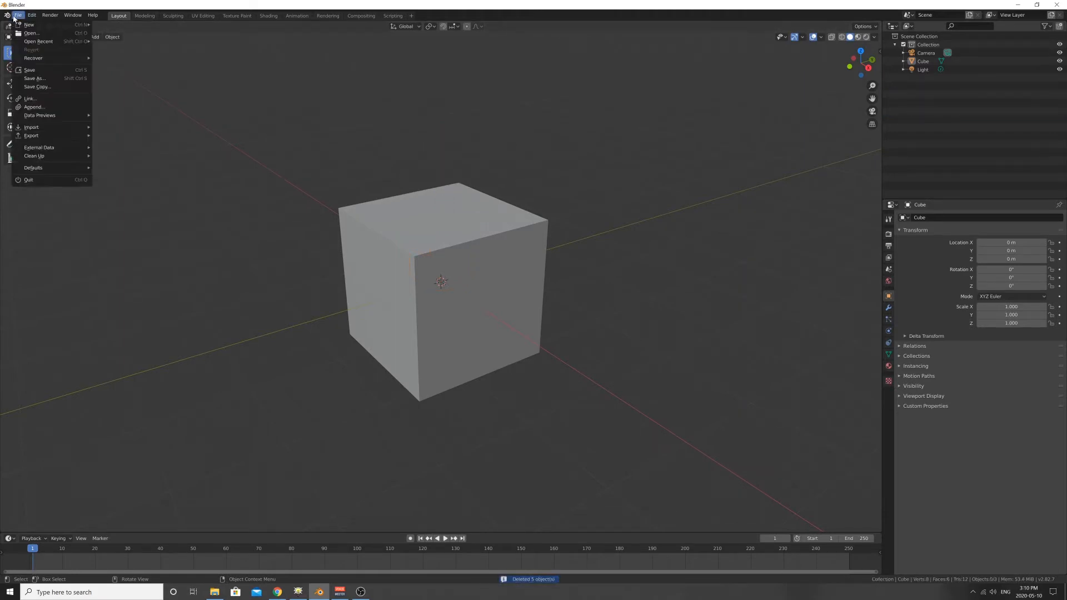
mouse_move(45, 127)
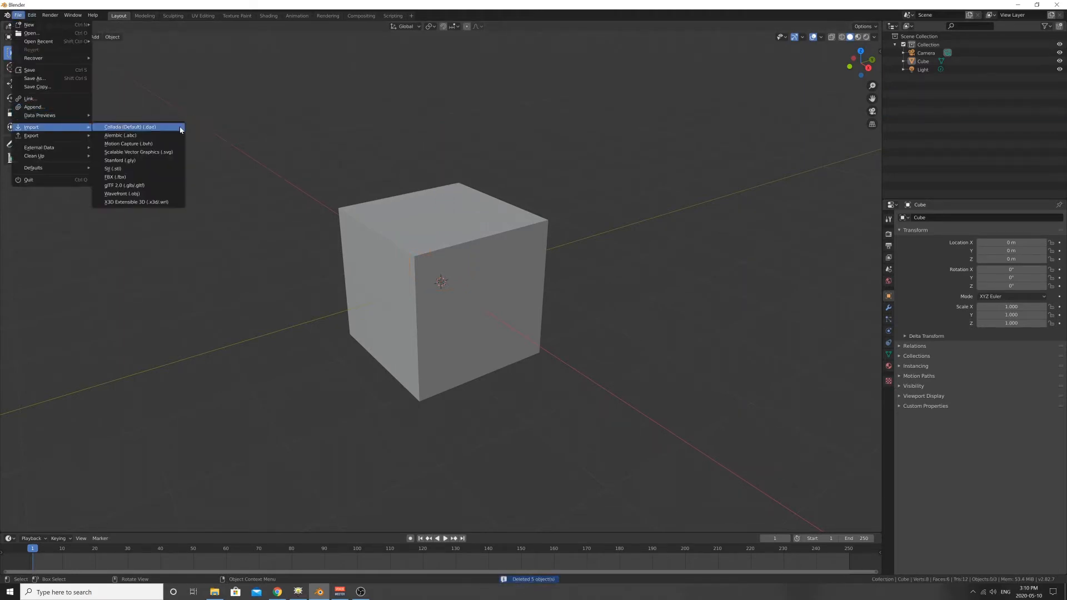
left_click(134, 194)
left_click(371, 185)
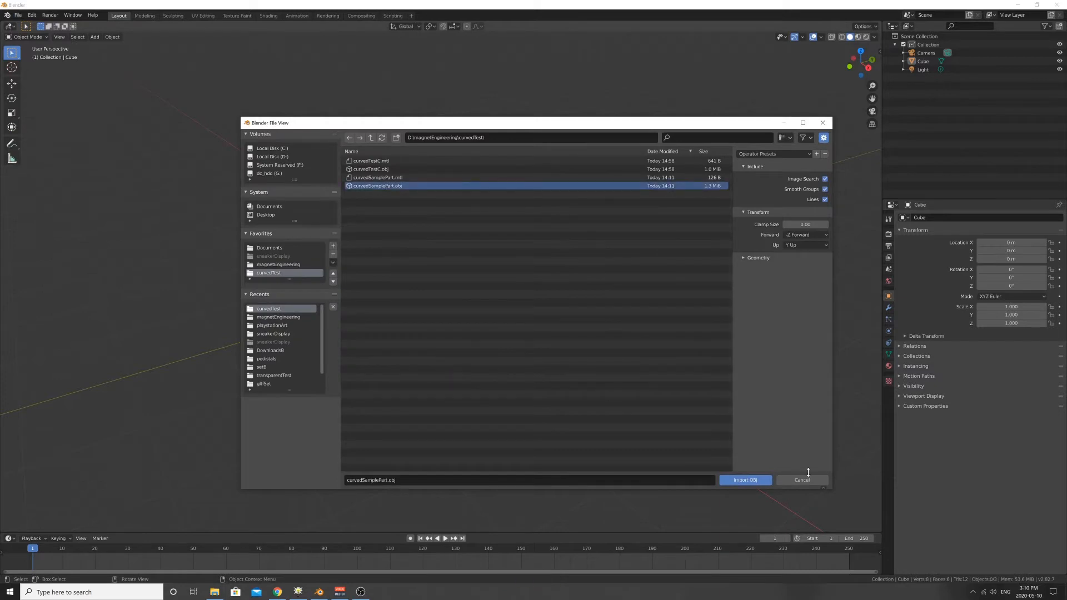
left_click(746, 480)
- Scale all the imported canister parts down uniformly to about 0.073
scroll(561, 315, "down", 6)
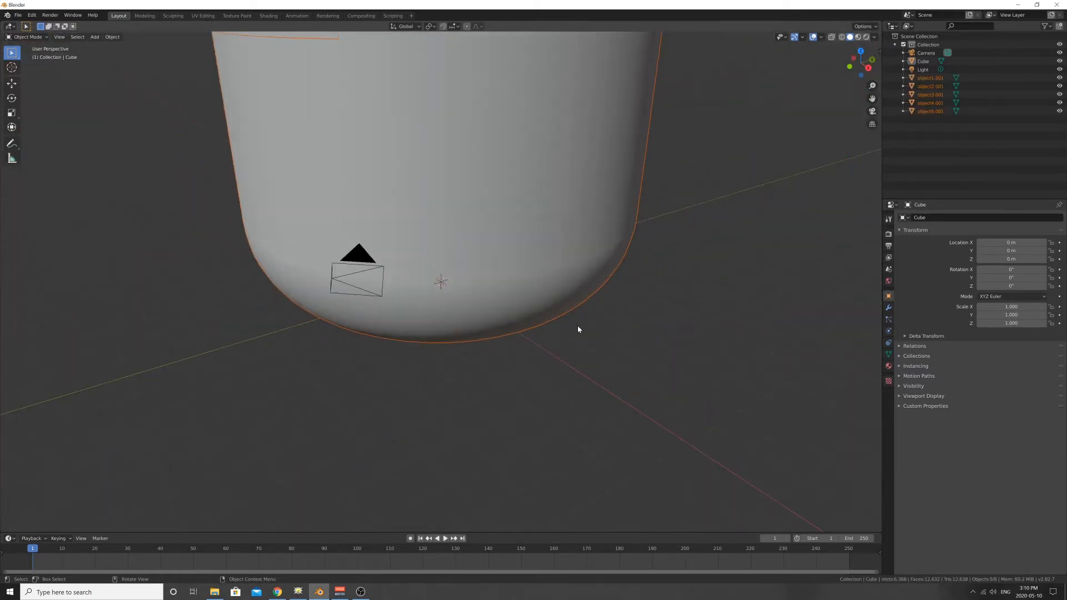
middle_click_drag(517, 309, 516, 301)
middle_click_drag(533, 259, 546, 378, "shift")
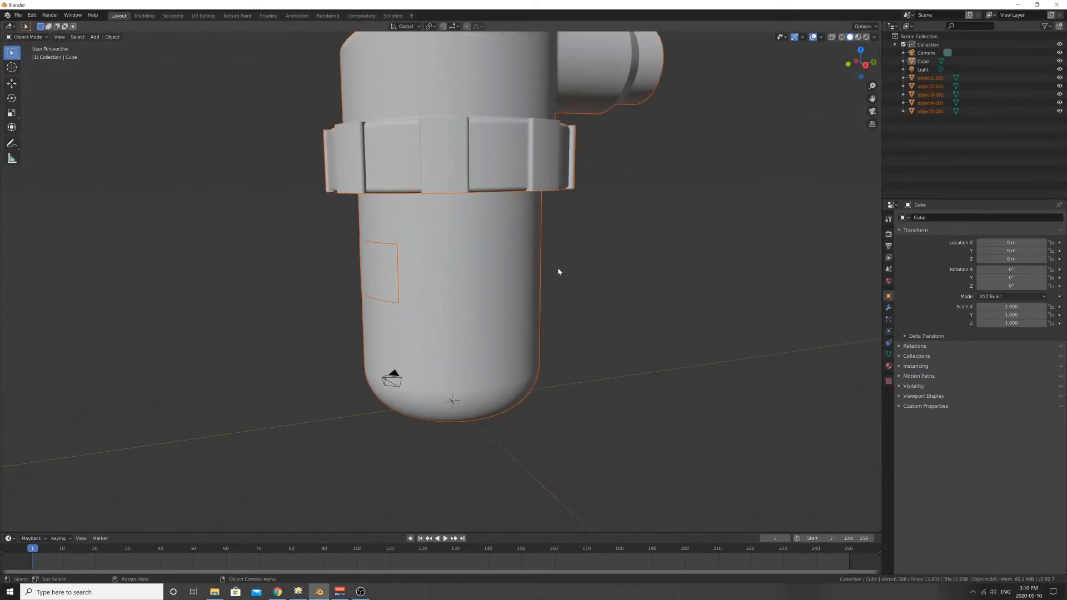
middle_click_drag(510, 329, 486, 216)
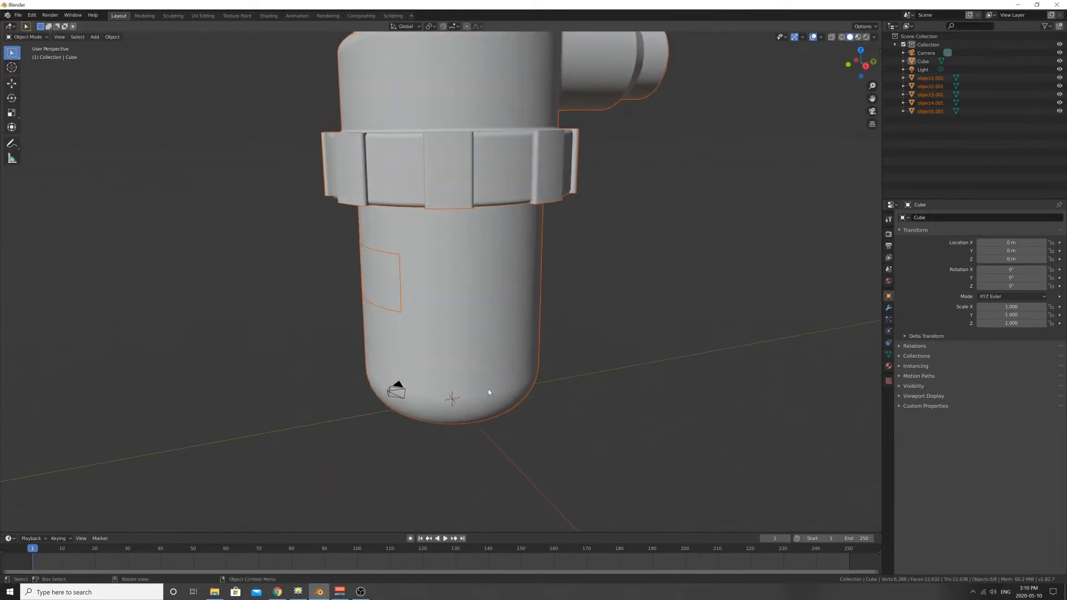
scroll(513, 418, "up", 2)
middle_click_drag(604, 410, 573, 348, "shift")
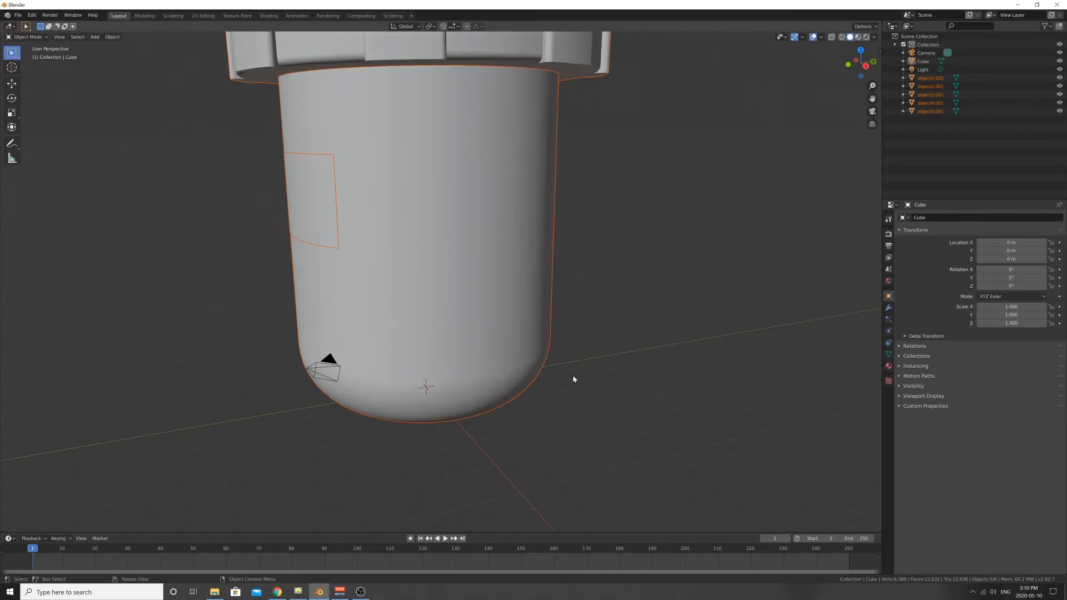
scroll(574, 379, "down", 2)
key("s")
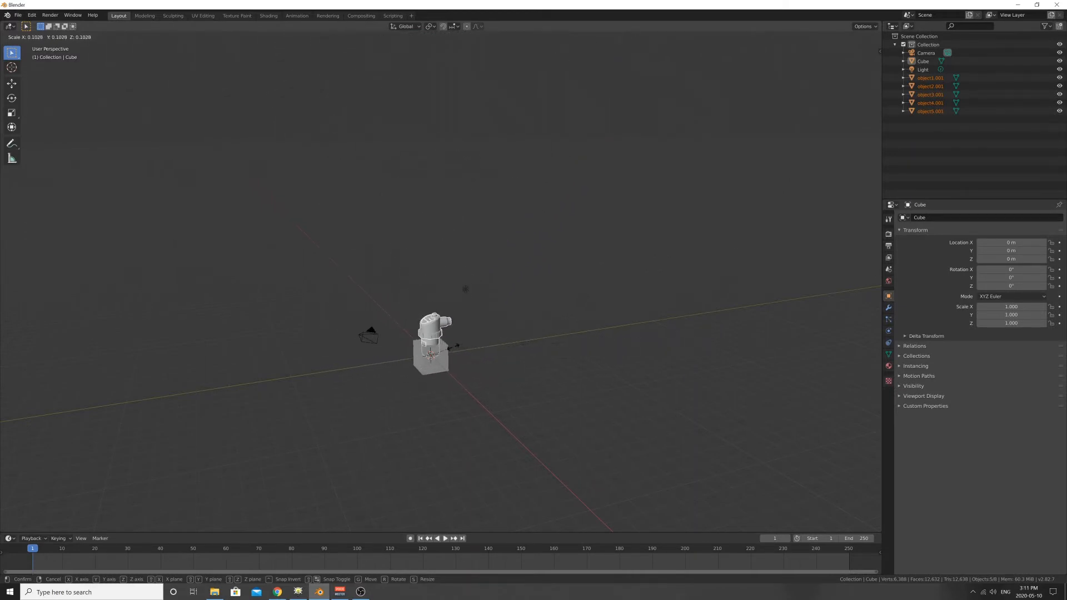
left_click(447, 350)
- Delete the default cube that encloses the lower part of the canister
scroll(446, 350, "up", 7)
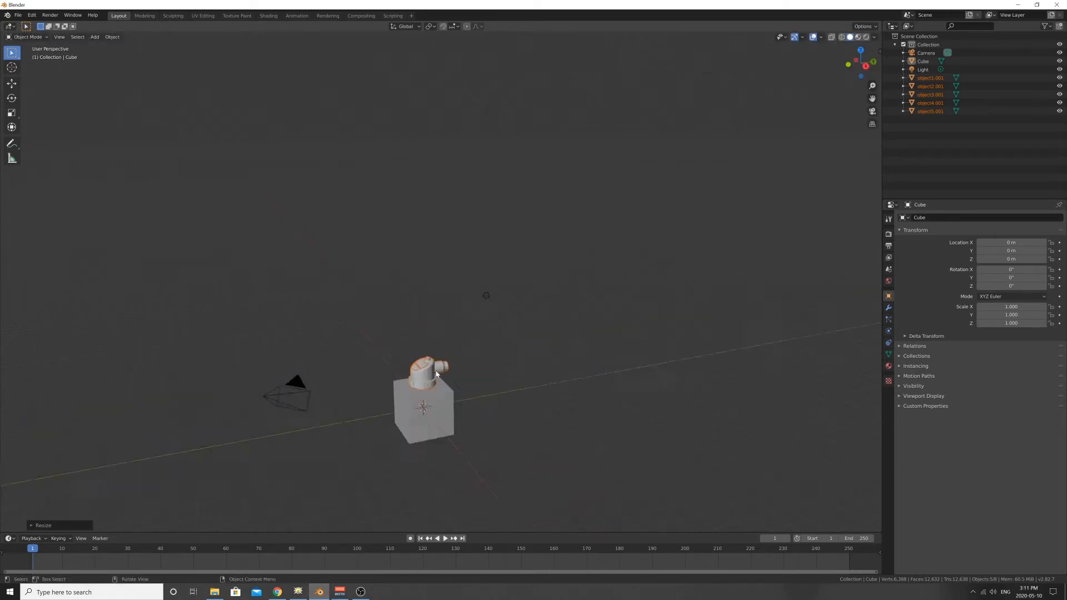
middle_click_drag(491, 401, 517, 246, "shift")
scroll(502, 345, "up", 3)
middle_click_drag(502, 349, 546, 305)
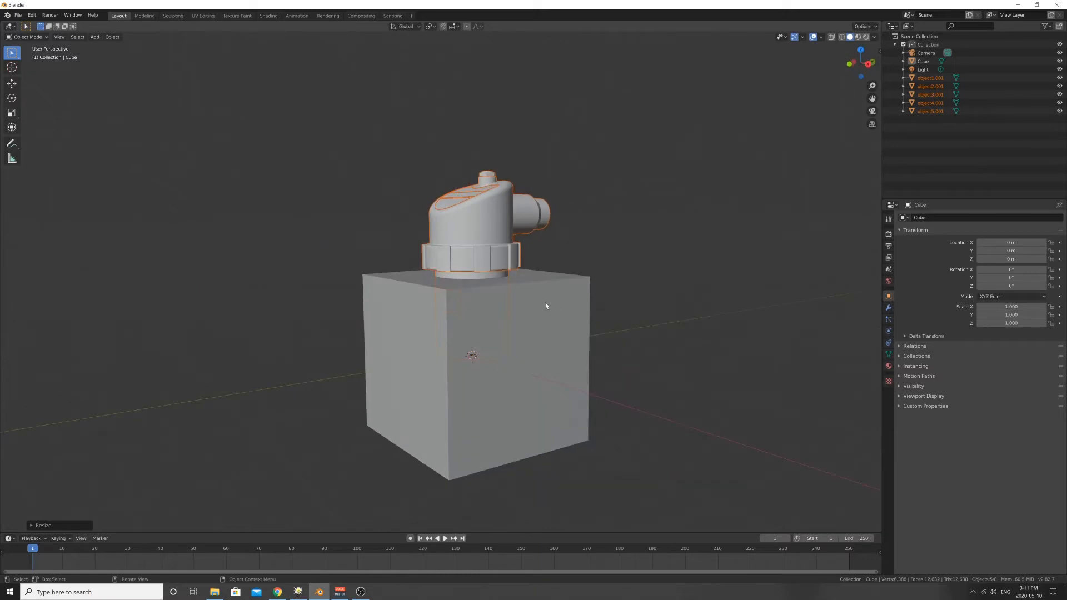
left_click(558, 298)
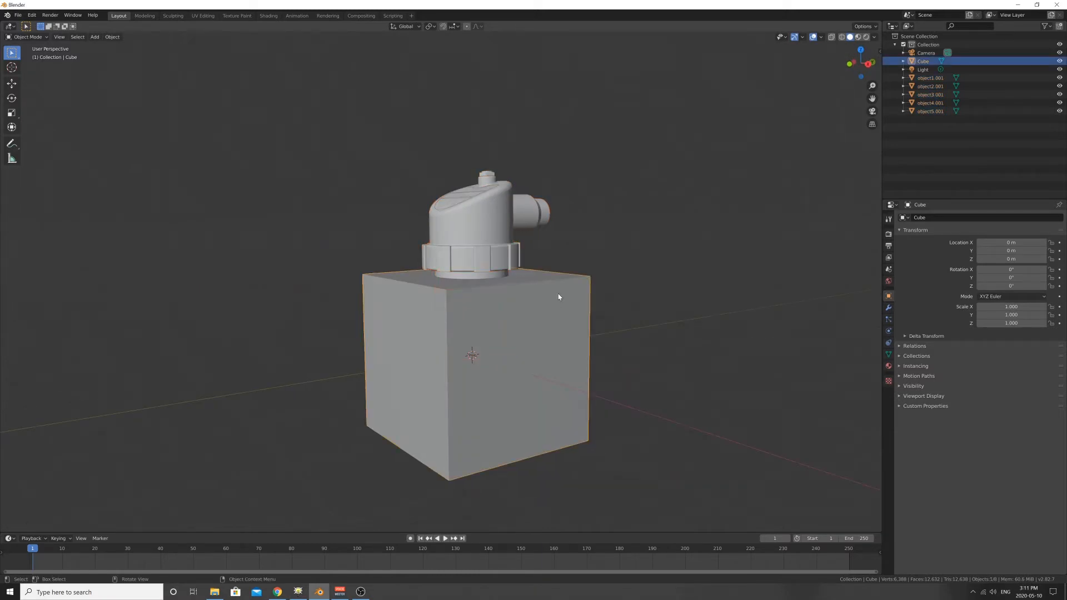
key("Delete")
- Examine up close how the inset surface on the cap's slanted top sits against the cap
middle_click_drag(622, 281, 529, 243)
scroll(575, 218, "up", 3)
middle_click_drag(575, 218, 617, 281, "shift")
middle_click_drag(628, 278, 401, 232)
scroll(404, 232, "up", 3)
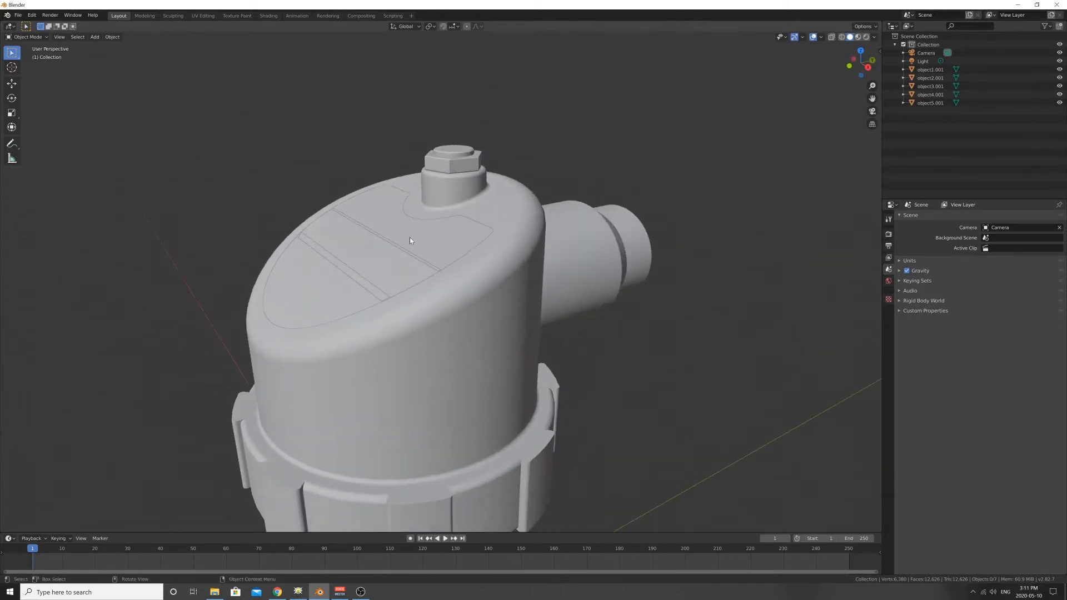
middle_click_drag(343, 261, 403, 241, "shift")
scroll(406, 249, "up", 2)
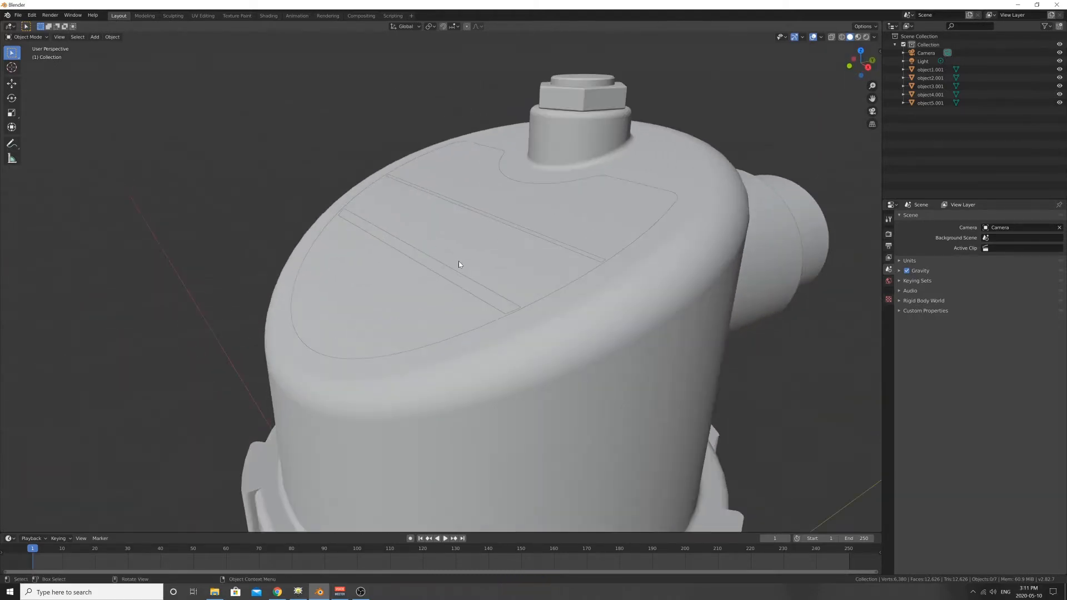
middle_click_drag(459, 263, 492, 267)
mouse_move(363, 227)
middle_mouse_down()
mouse_move(364, 248)
mouse_move(430, 266)
mouse_move(357, 215)
middle_mouse_up()
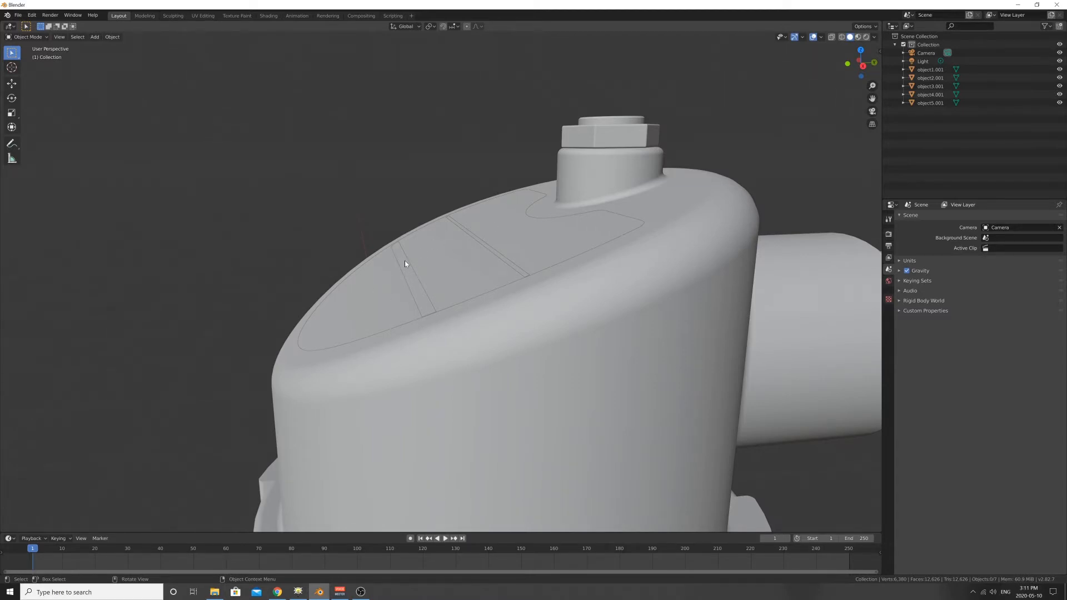
- Move the inset surface on the cap's slanted top along the global Z axis to about 0.0004 m
left_click(369, 316)
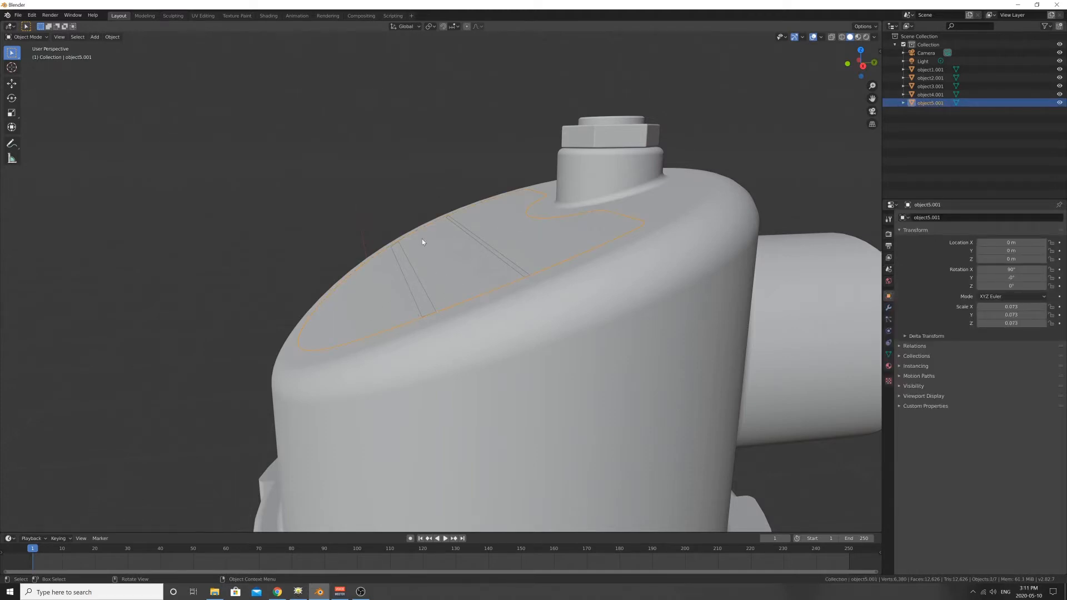
middle_click_drag(426, 325, 463, 312)
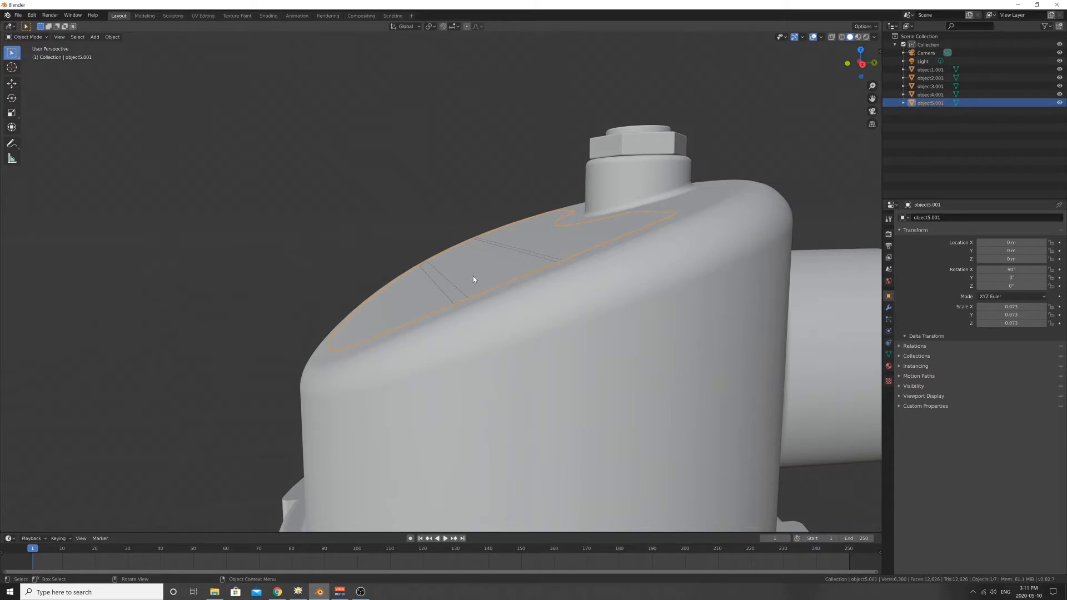
key("g")
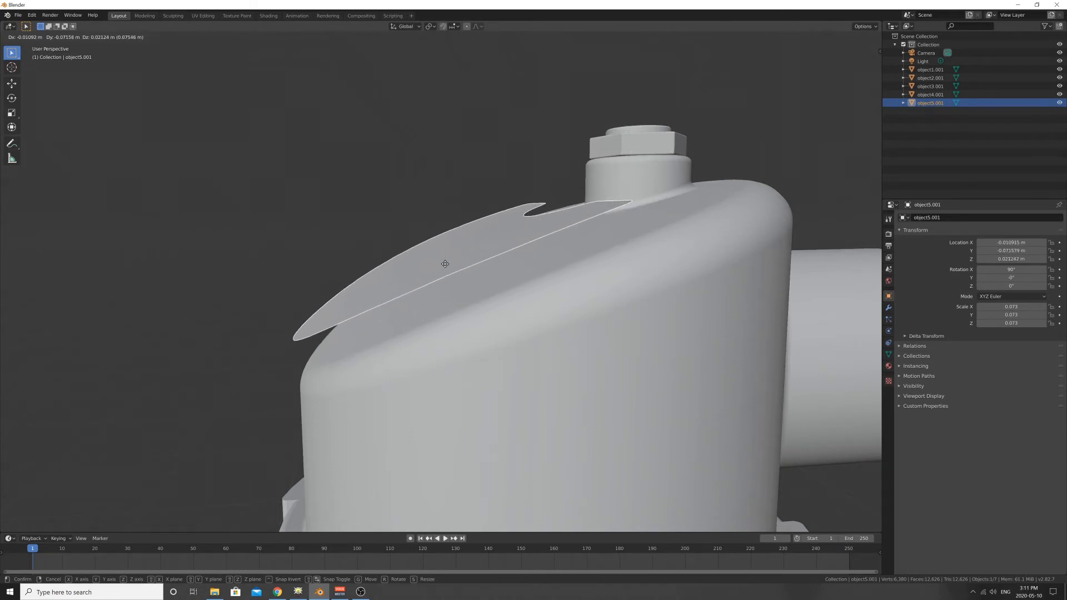
key("z")
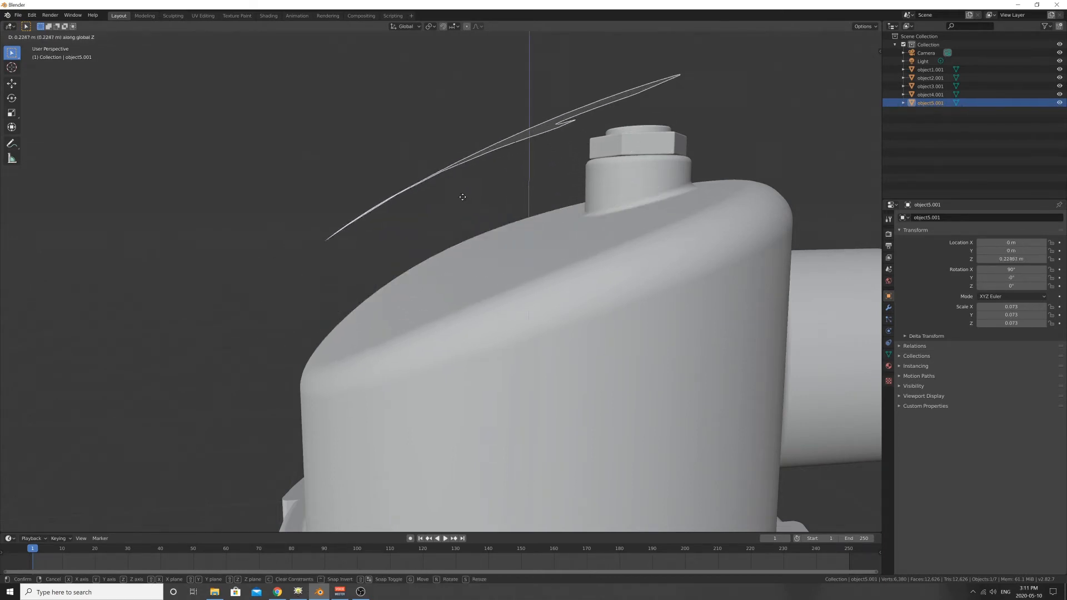
left_click(446, 267)
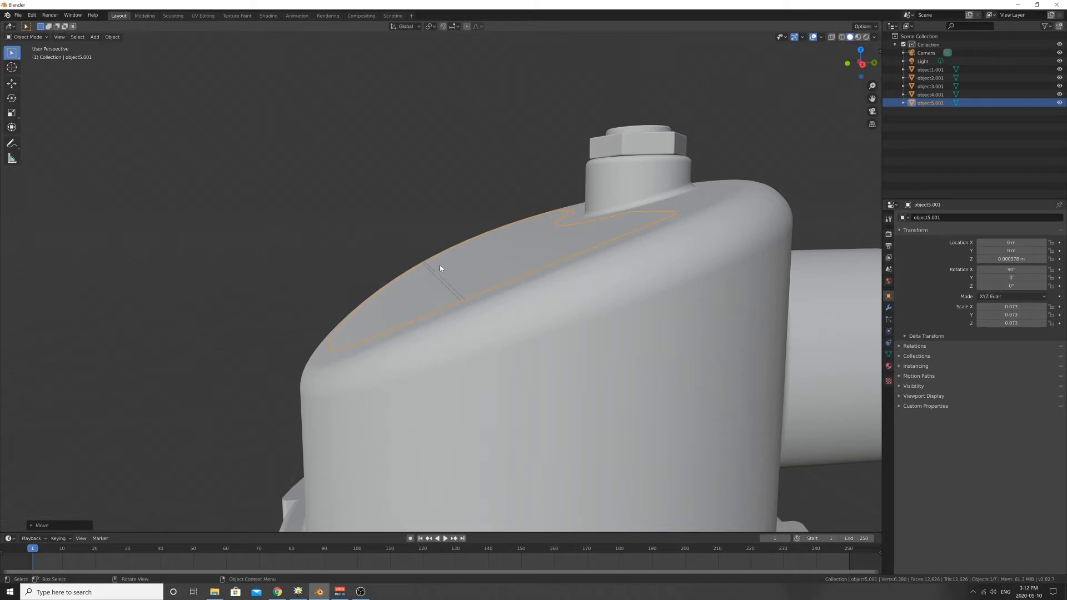
- Raise the cap's inset surface further along the global Z axis to about 0.0024 m, clear of the cap
key("g")
key("z")
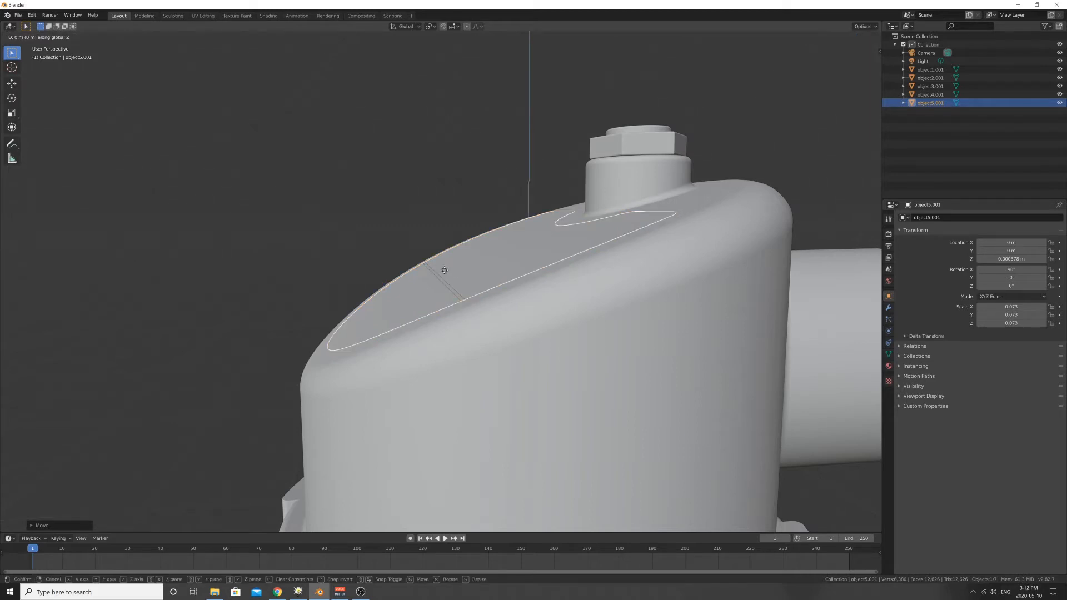
left_click(445, 269)
middle_click_drag(445, 269, 489, 239)
scroll(628, 253, "down", 4)
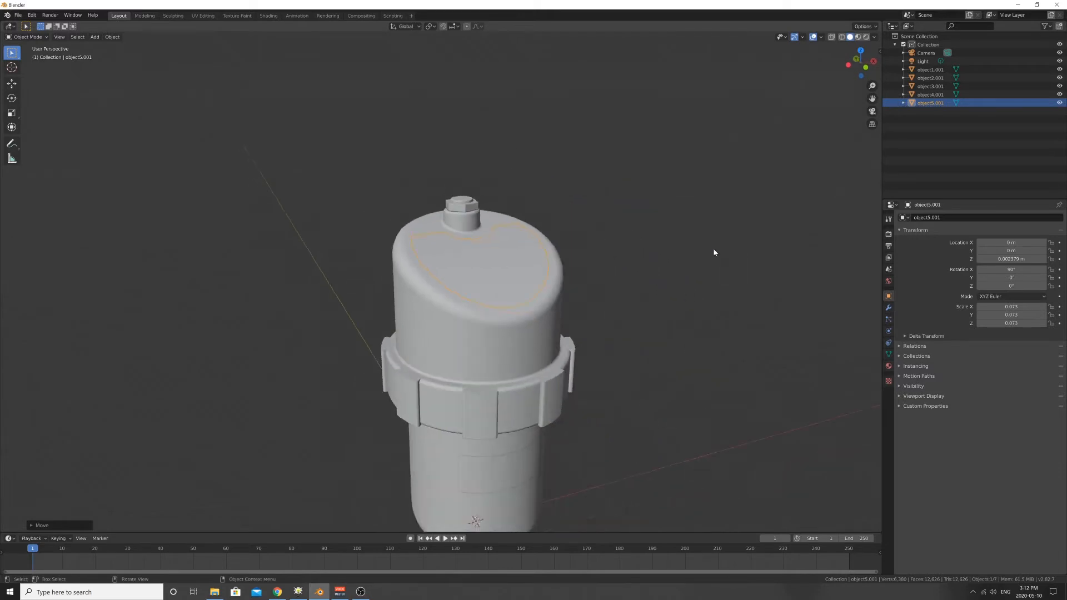
- Examine the inset label surface on the canister's lower body and how it sits against the body, compared with the raised cap surface
scroll(591, 255, "up", 2)
middle_click_drag(591, 255, 559, 84)
scroll(510, 256, "up", 5)
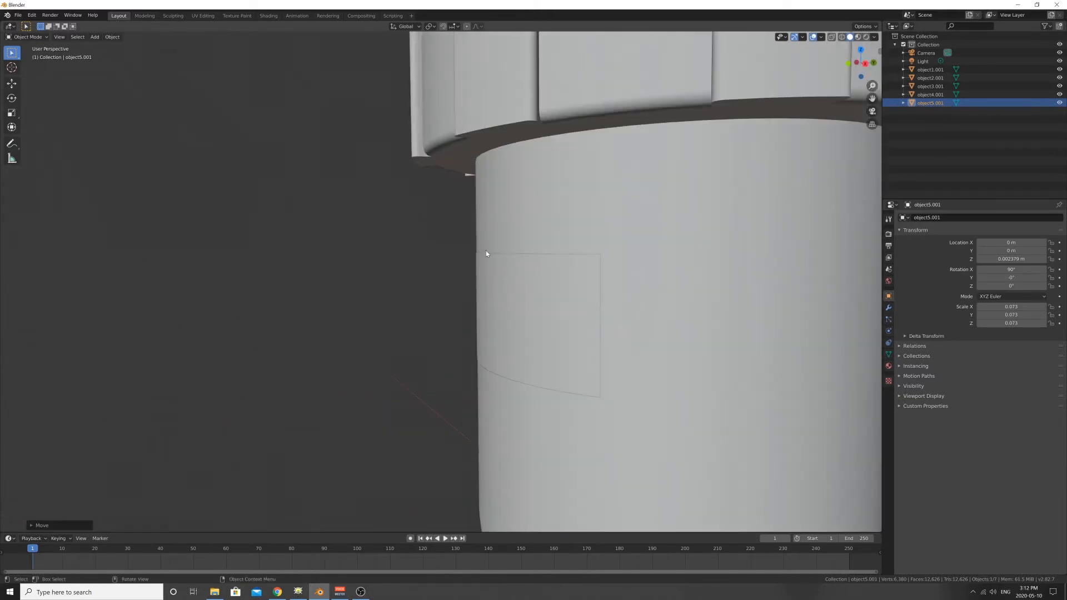
mouse_move(472, 287)
middle_mouse_down()
mouse_move(496, 265)
mouse_move(472, 279)
middle_mouse_up()
scroll(445, 270, "down", 1)
scroll(561, 241, "down", 3)
middle_click_drag(535, 194, 544, 257)
middle_click_drag(578, 163, 457, 267, "shift")
middle_click_drag(456, 267, 496, 242)
middle_click_drag(548, 220, 555, 234, "shift")
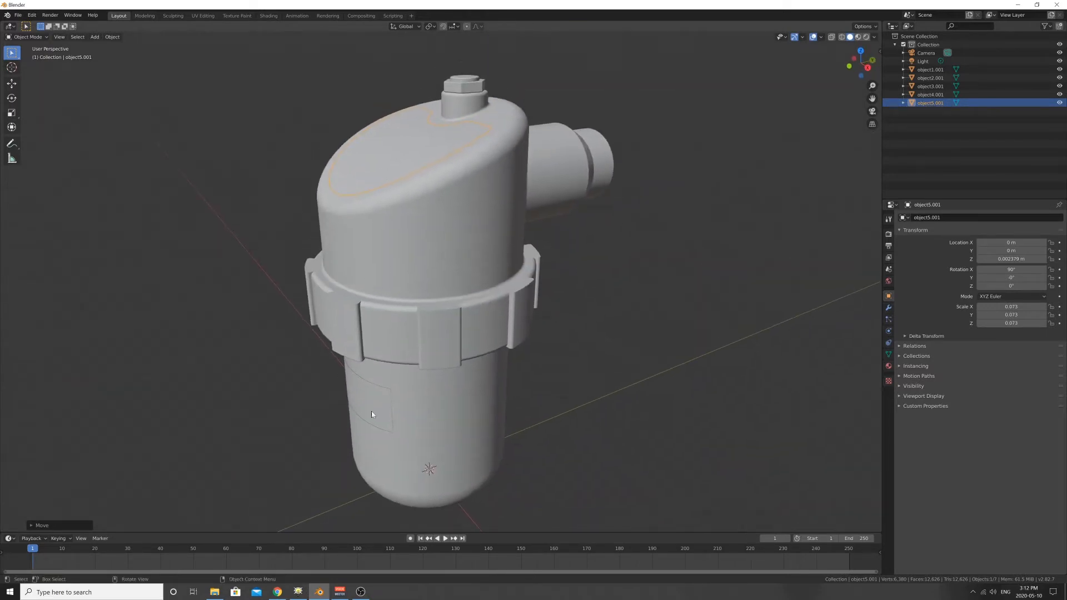
middle_click_drag(428, 275, 446, 272)
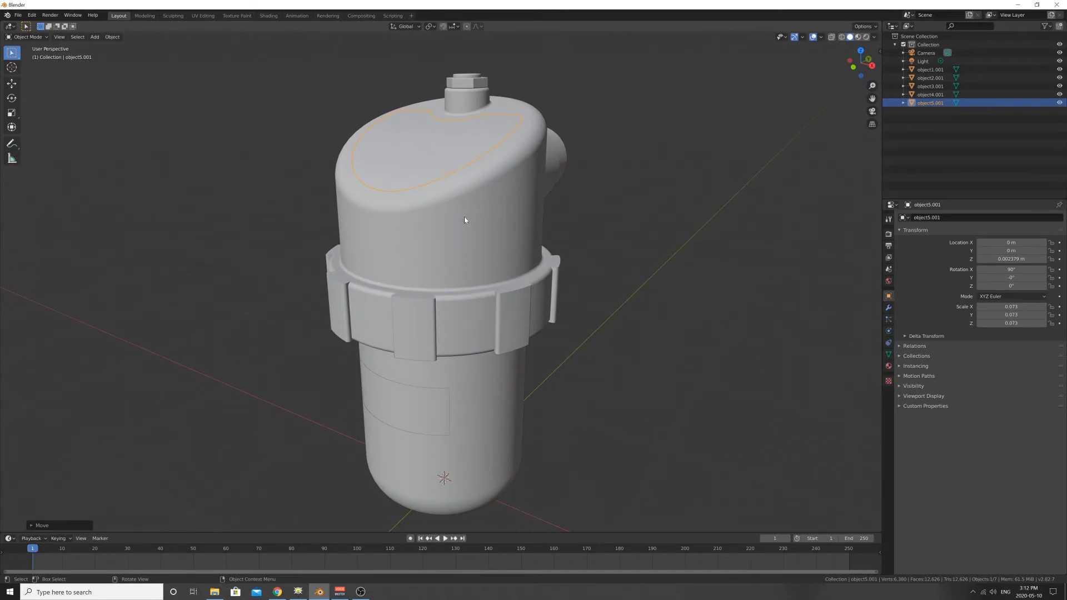
middle_click_drag(393, 204, 379, 216)
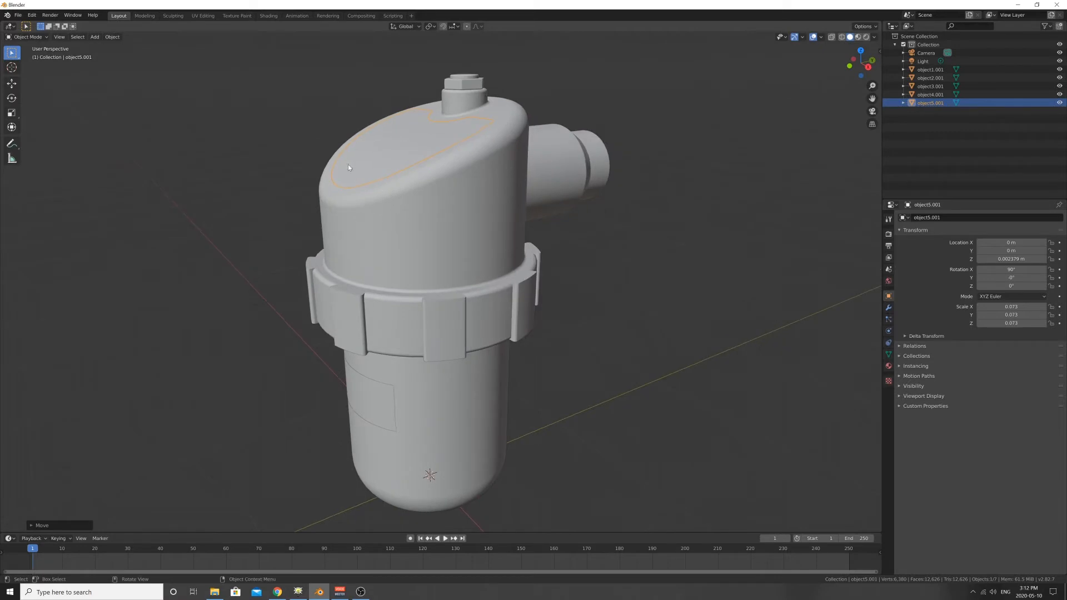
mouse_move(294, 63)
middle_mouse_down()
mouse_move(302, 73)
mouse_move(282, 81)
middle_mouse_up()
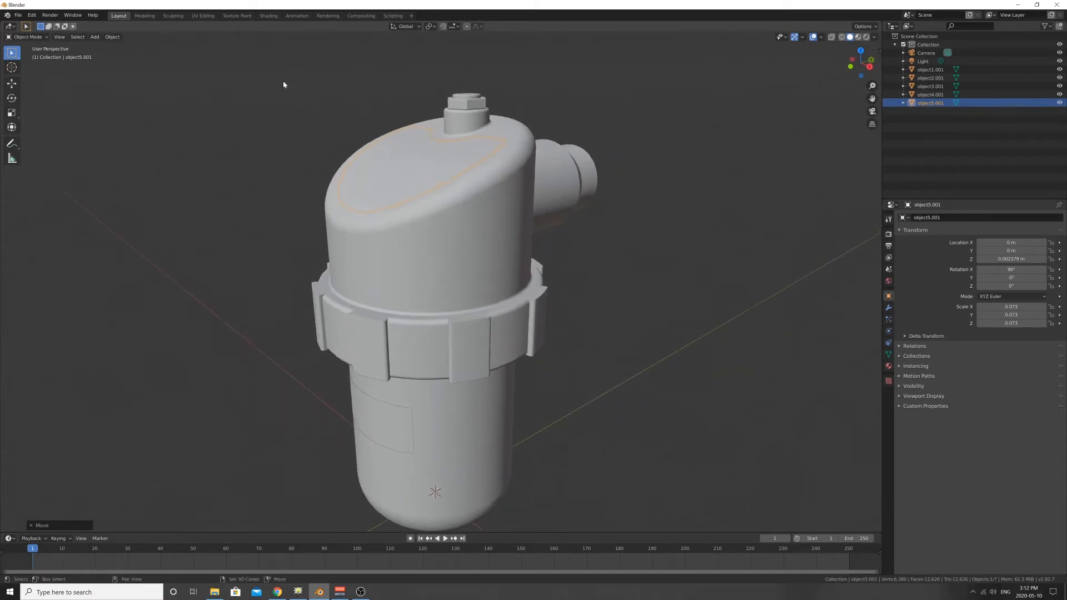
- In the Shading workspace, add a second material slot holding a new material to the cap's inset surface
left_click(269, 17)
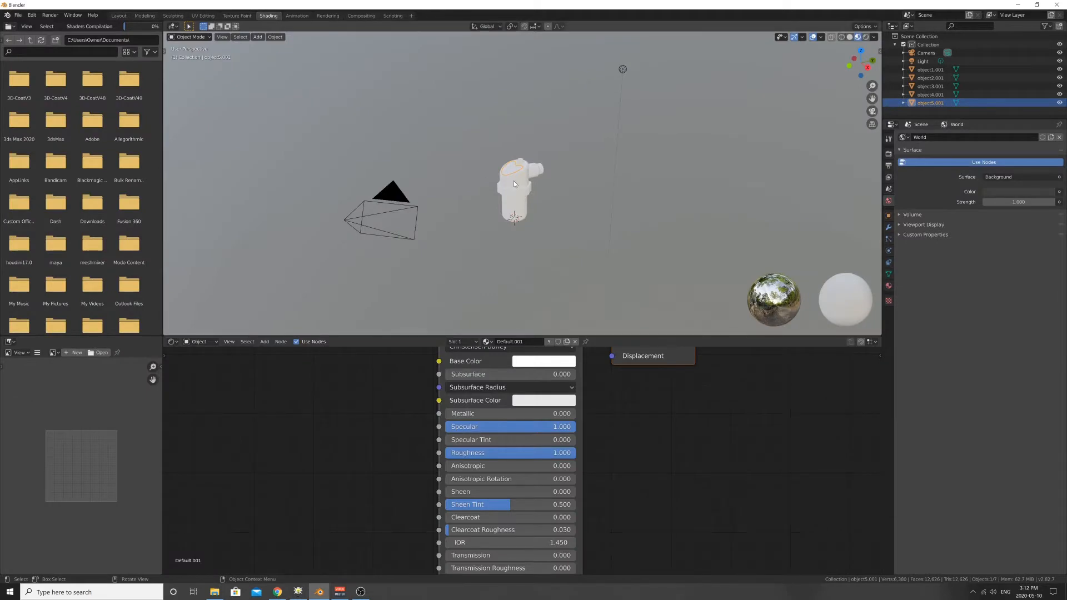
key("KP_Decimal")
middle_click_drag(458, 185, 515, 181)
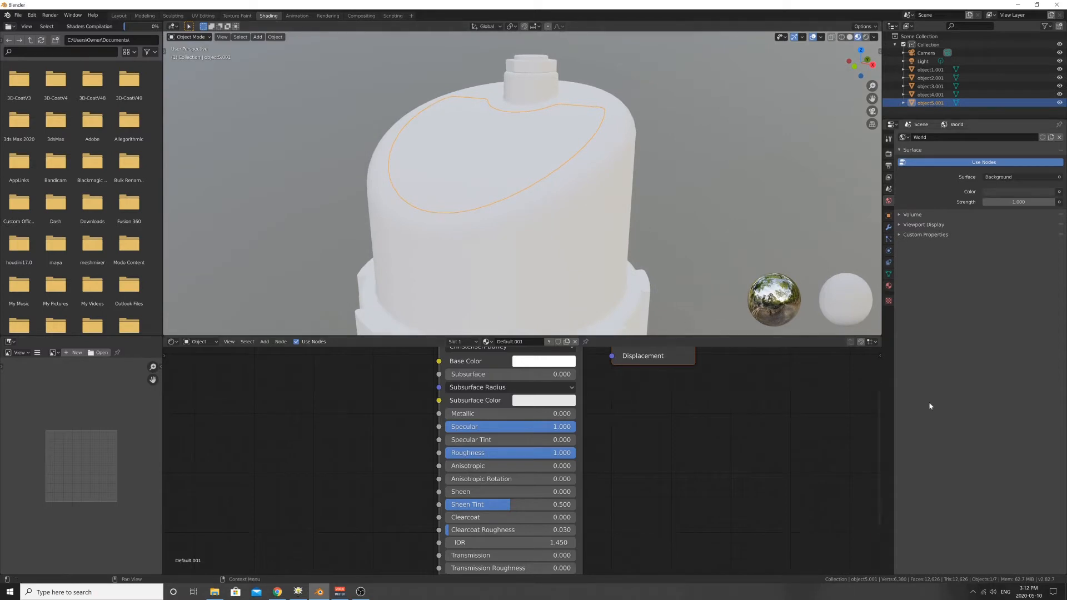
left_click(889, 287)
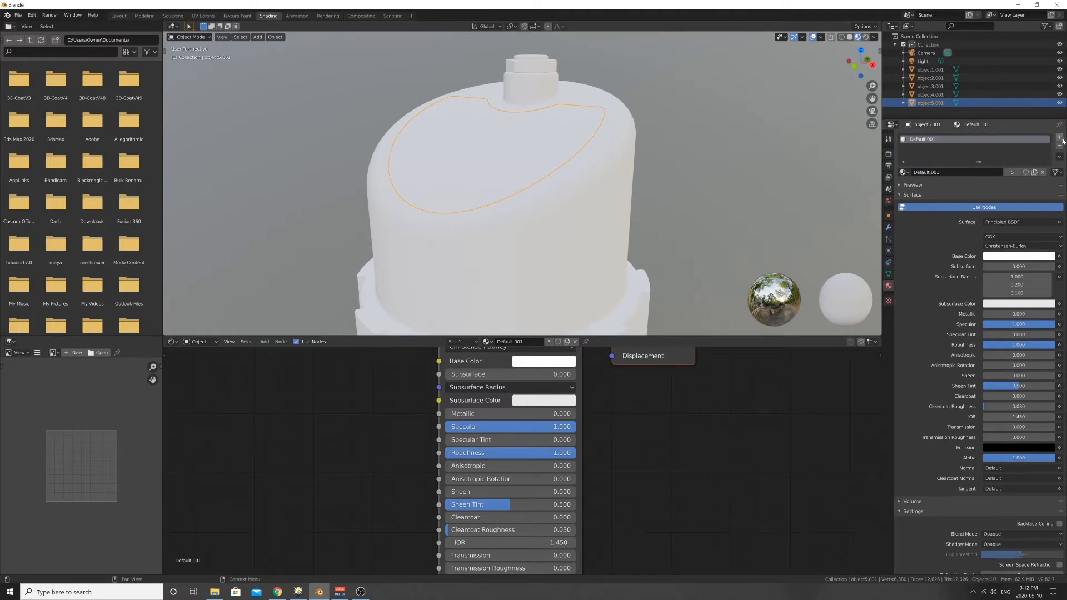
left_click(1060, 138)
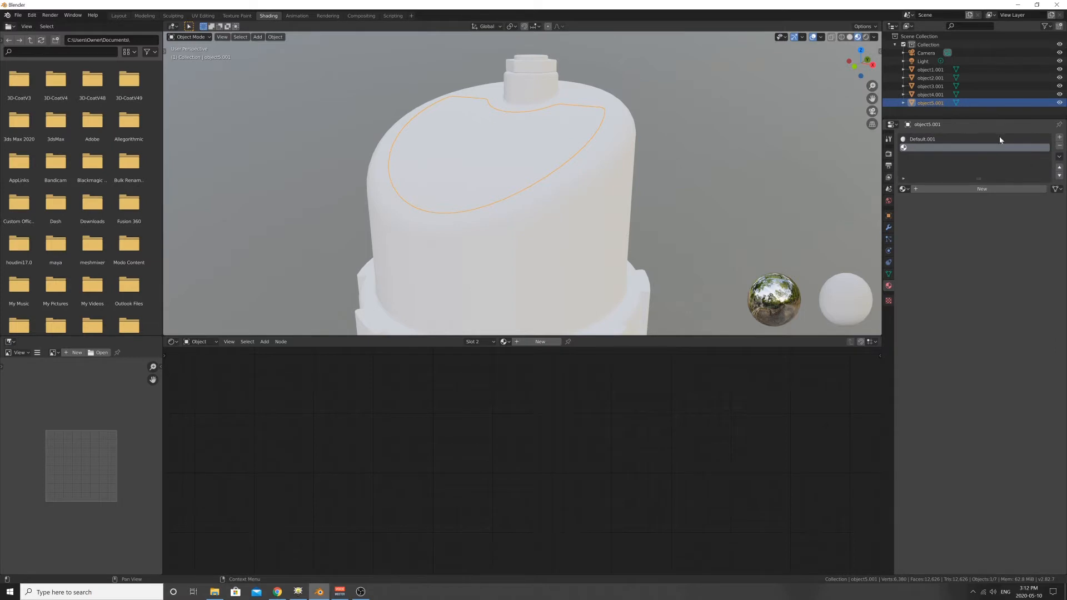
left_click(970, 189)
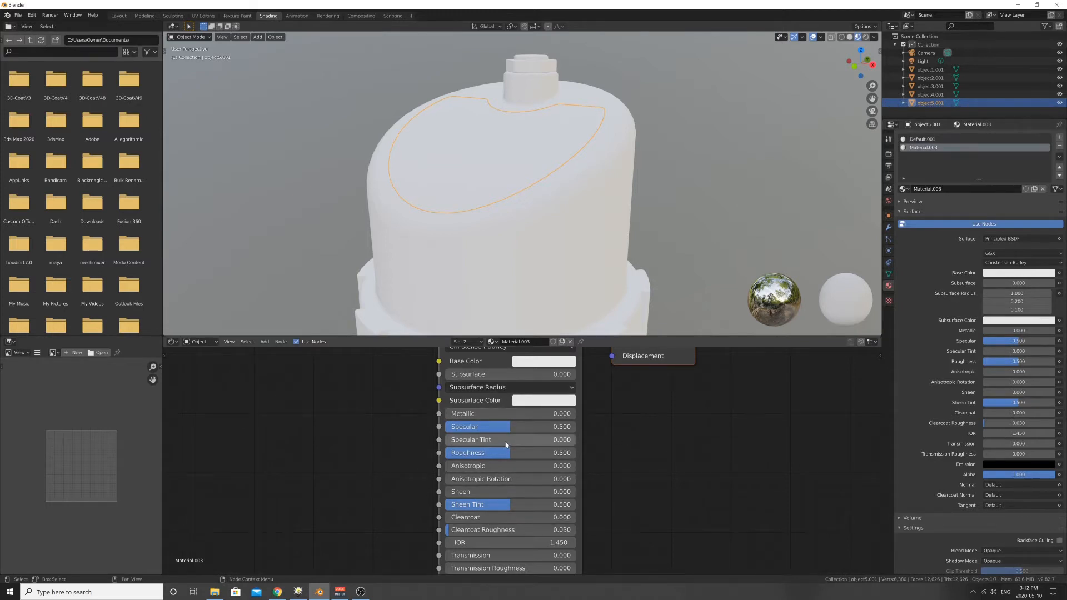
- Assign the new material in the second slot to all faces of the cap's inset surface in Edit Mode
scroll(494, 392, "down", 2)
scroll(493, 391, "down", 4)
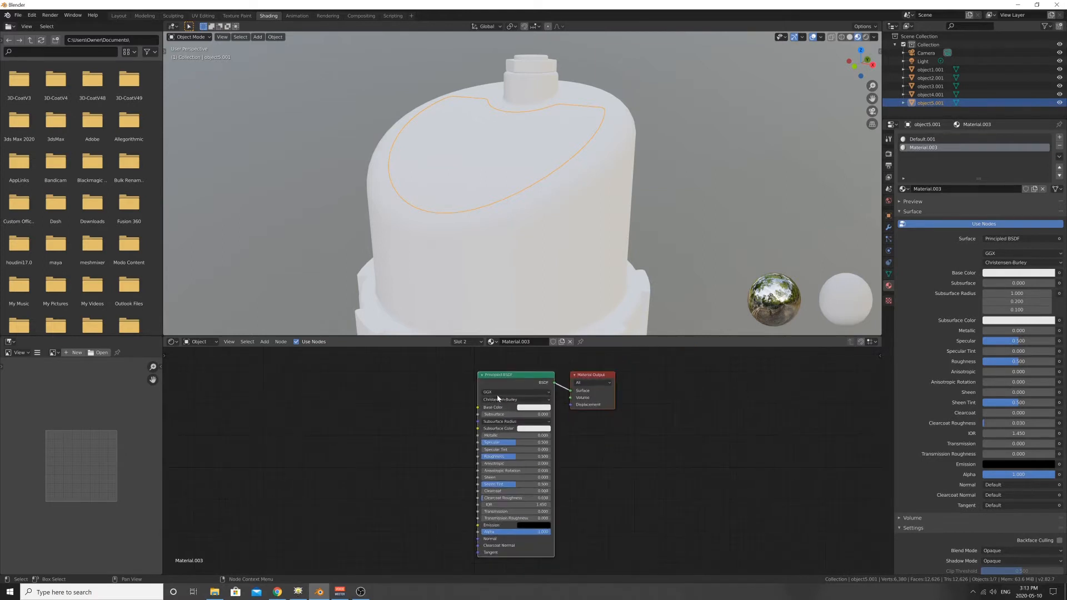
scroll(488, 428, "up", 2)
scroll(489, 427, "down", 2)
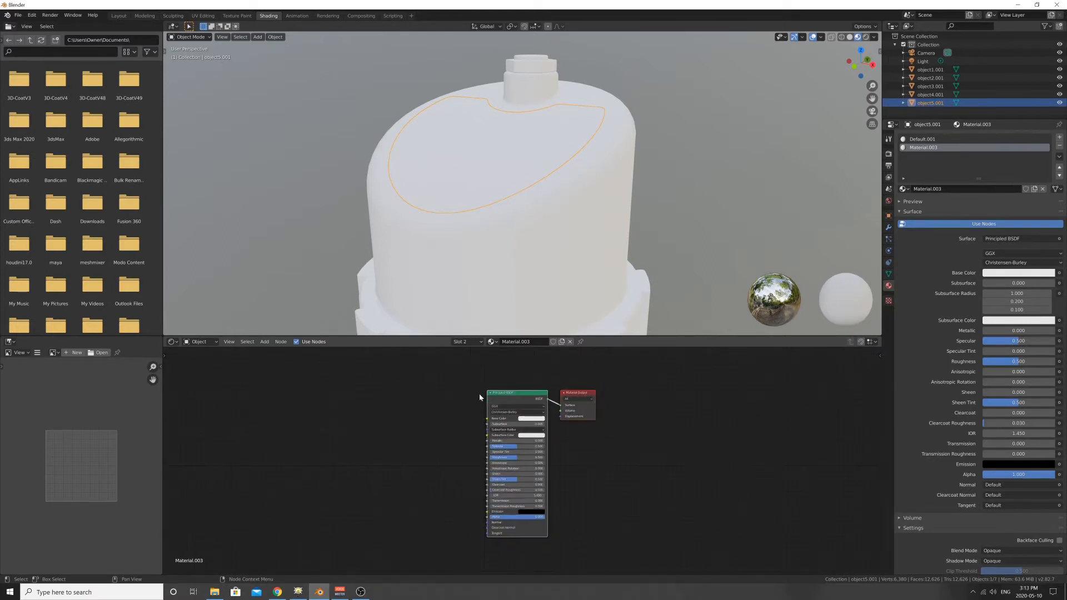
scroll(489, 427, "up", 2)
scroll(500, 426, "down", 1)
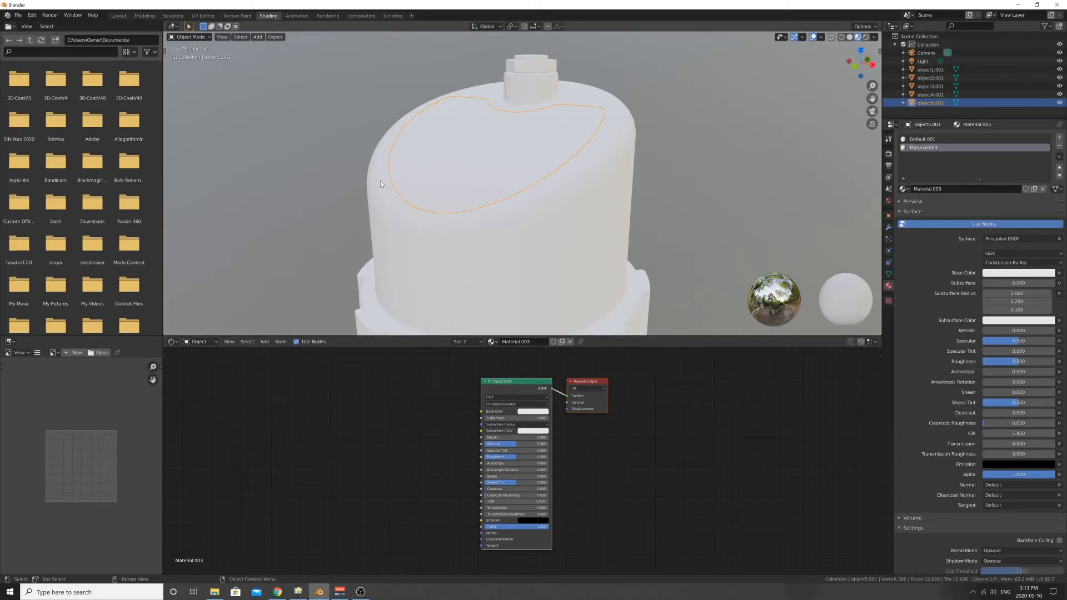
left_click(198, 38)
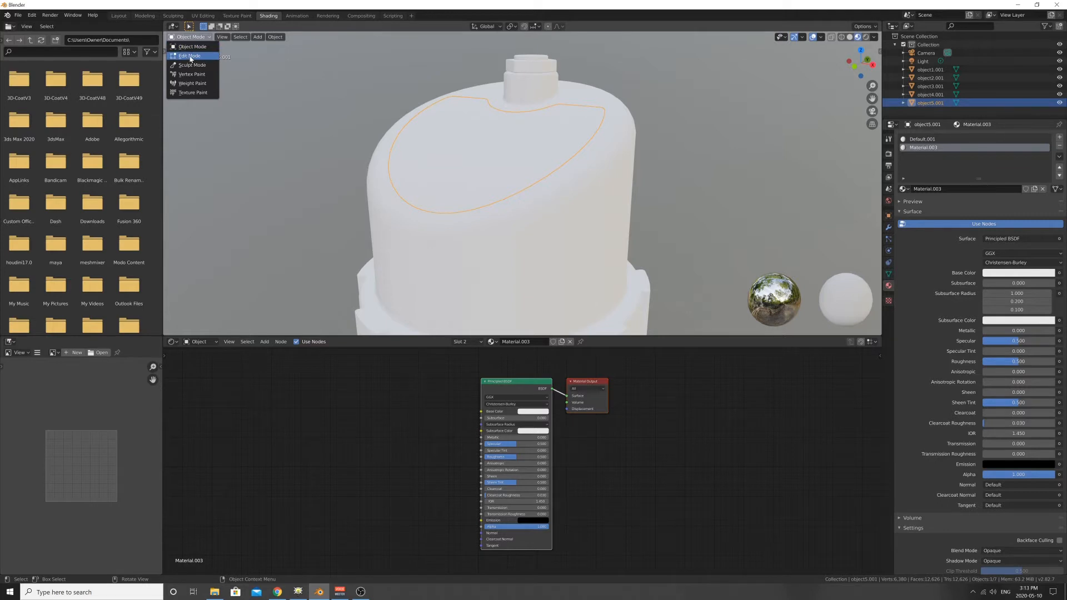
left_click(190, 56)
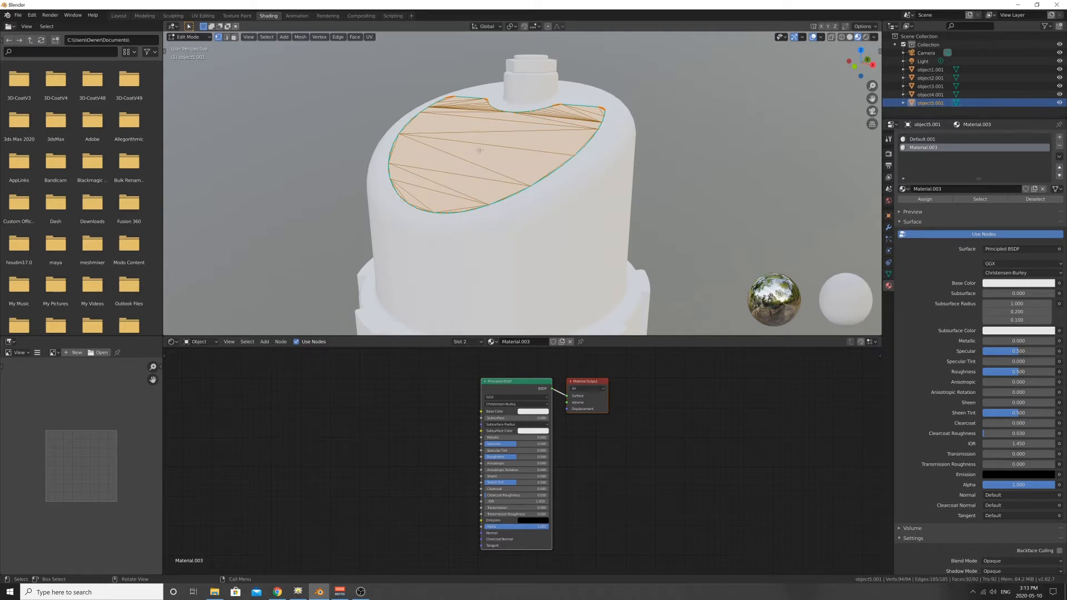
left_click(925, 201)
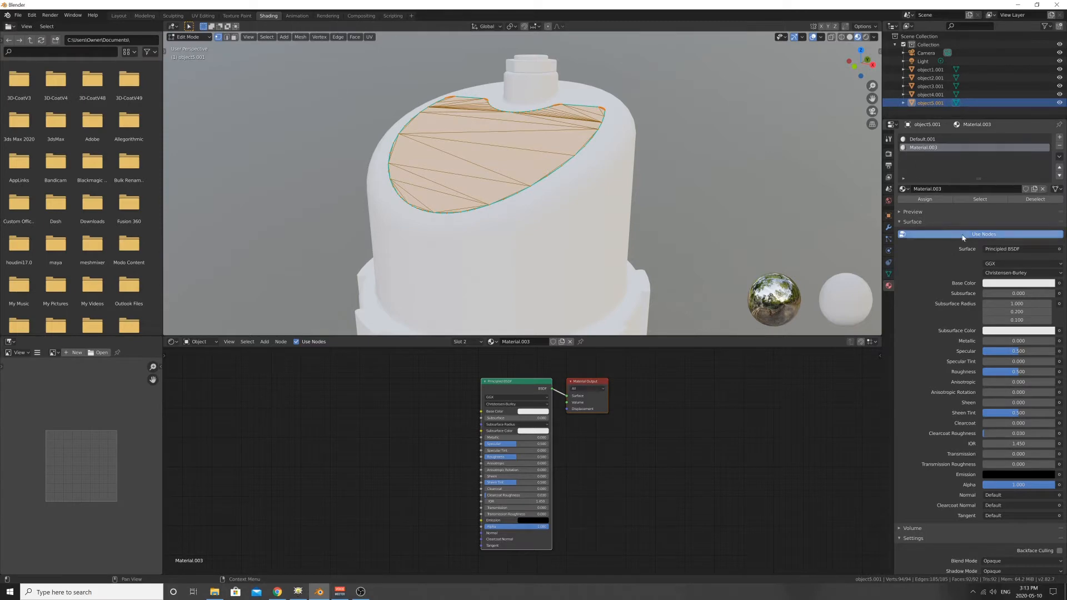
- Set the new material's base color to pink to check the assignment on the cap's inset surface
left_click(994, 285)
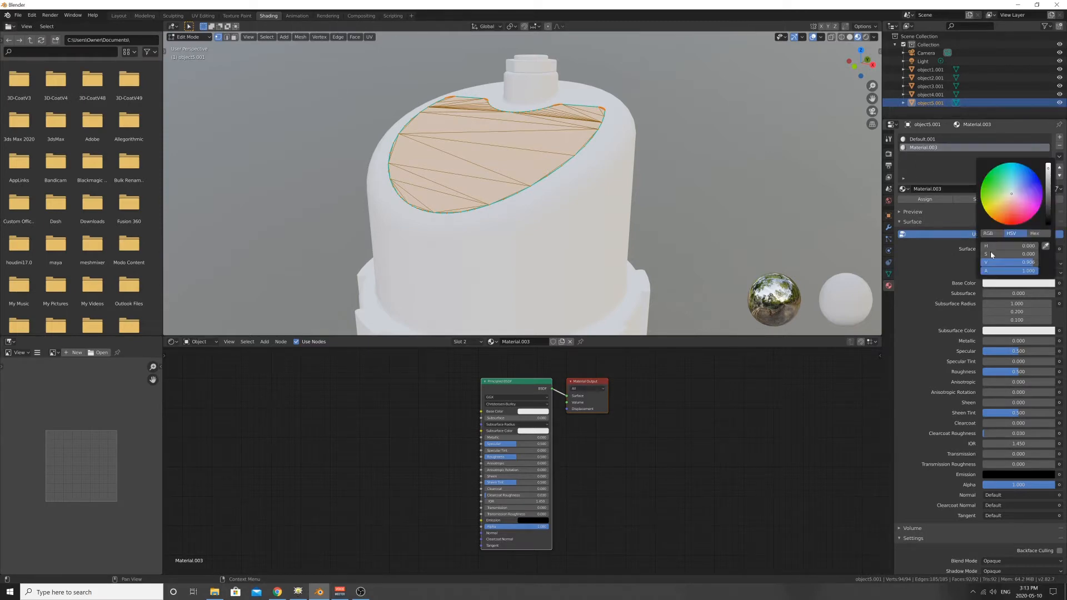
left_click(1021, 199)
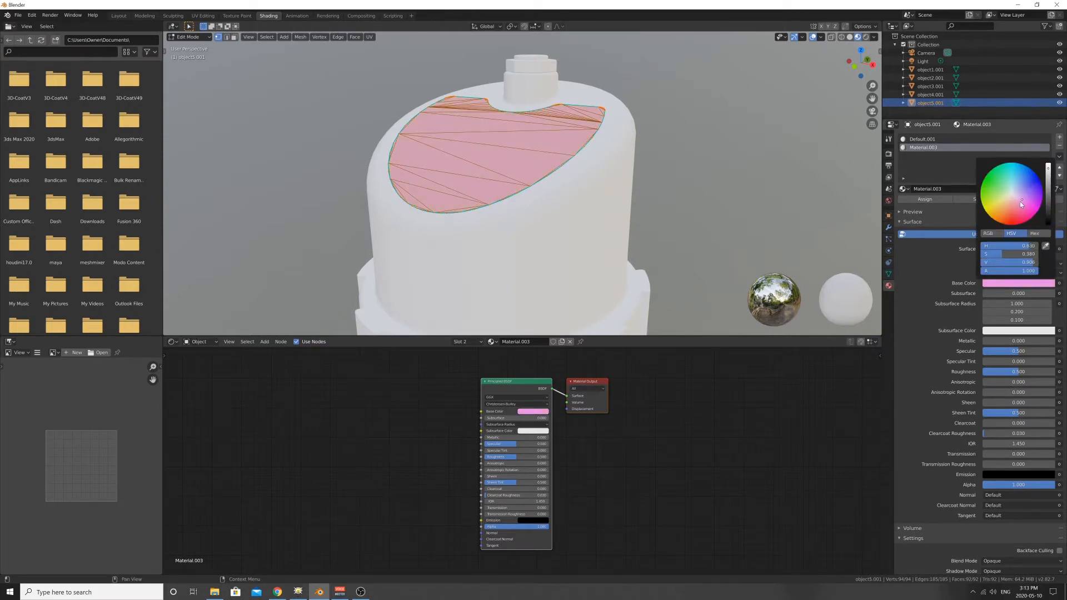
mouse_move(389, 152)
middle_mouse_down()
mouse_move(366, 152)
mouse_move(383, 194)
mouse_move(407, 161)
middle_mouse_up()
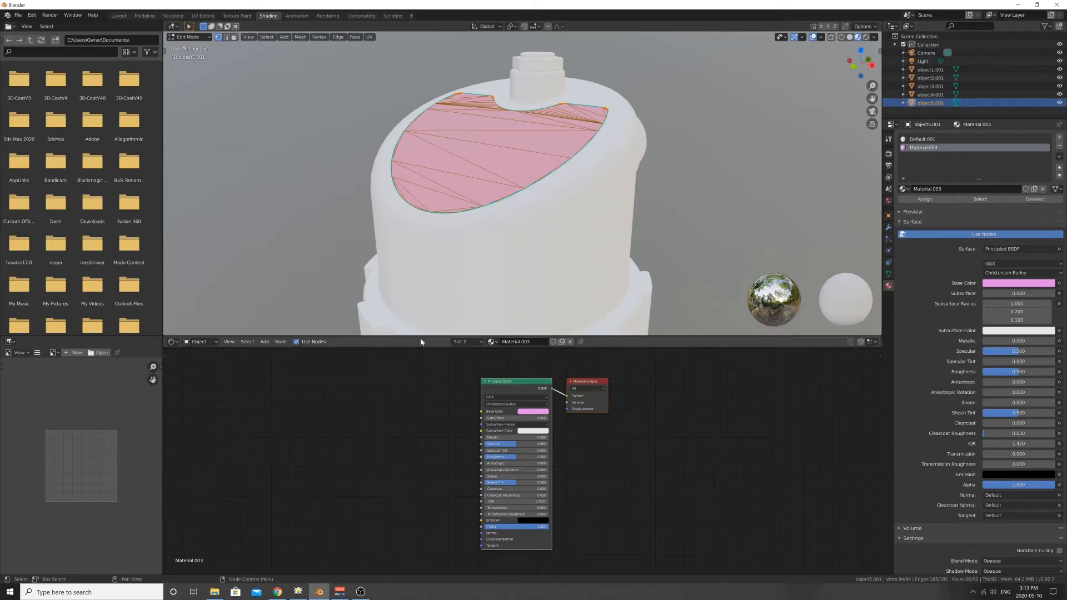
- Add an Image Texture node and connect its Color output to the Base Color of the Principled BSDF
scroll(450, 417, "up", 1)
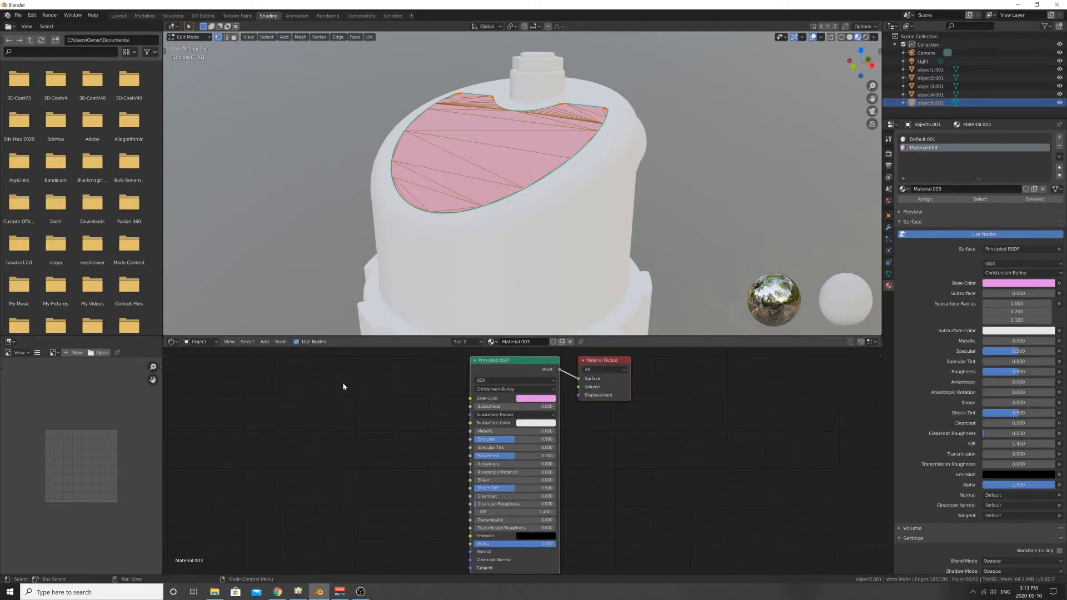
left_click(265, 342)
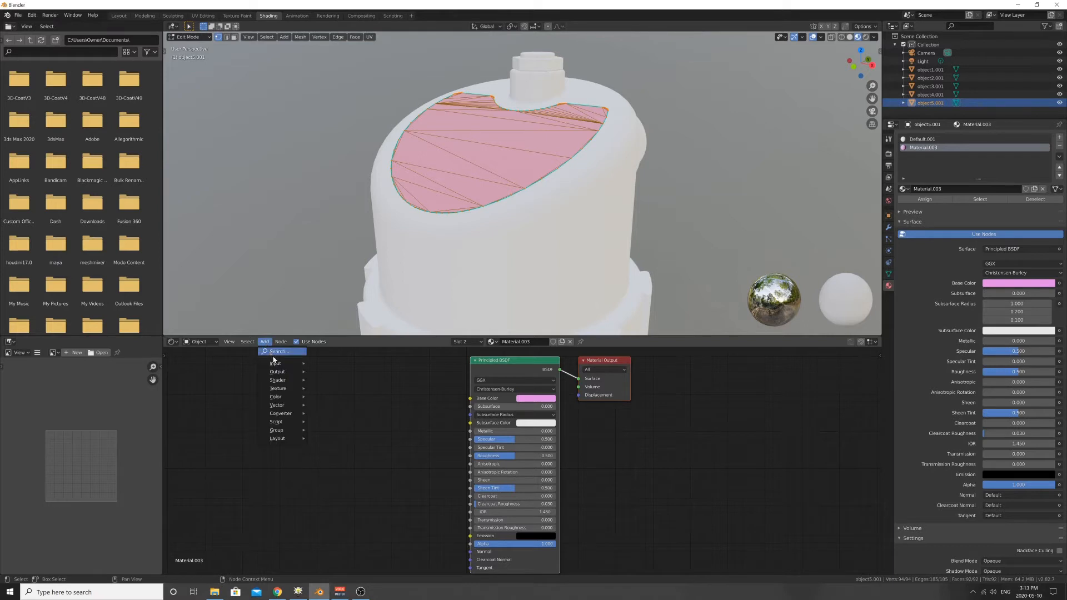
mouse_move(284, 388)
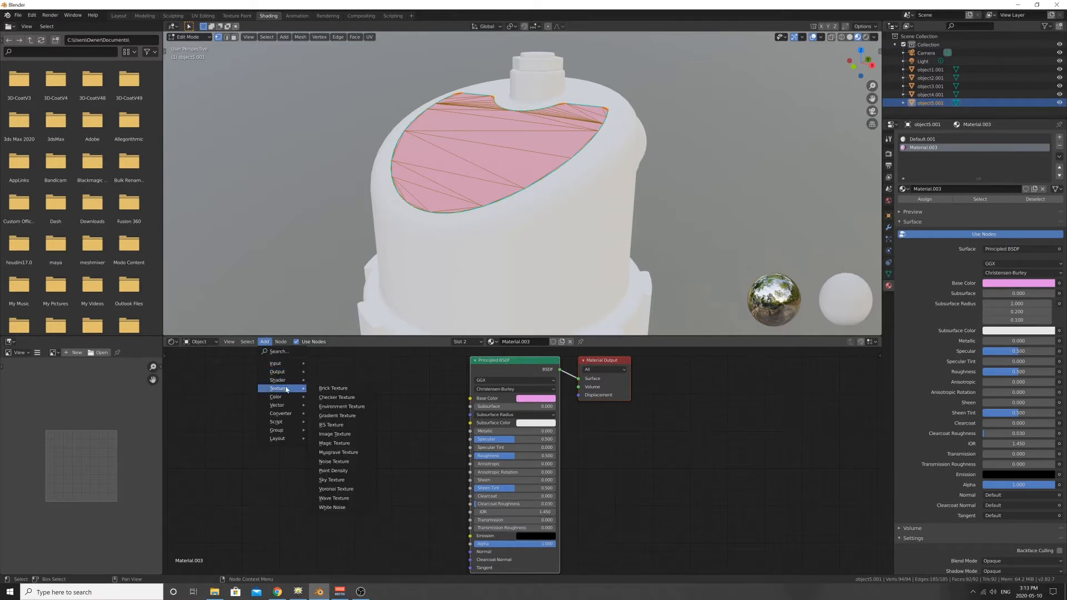
left_click(328, 434)
left_click(258, 364)
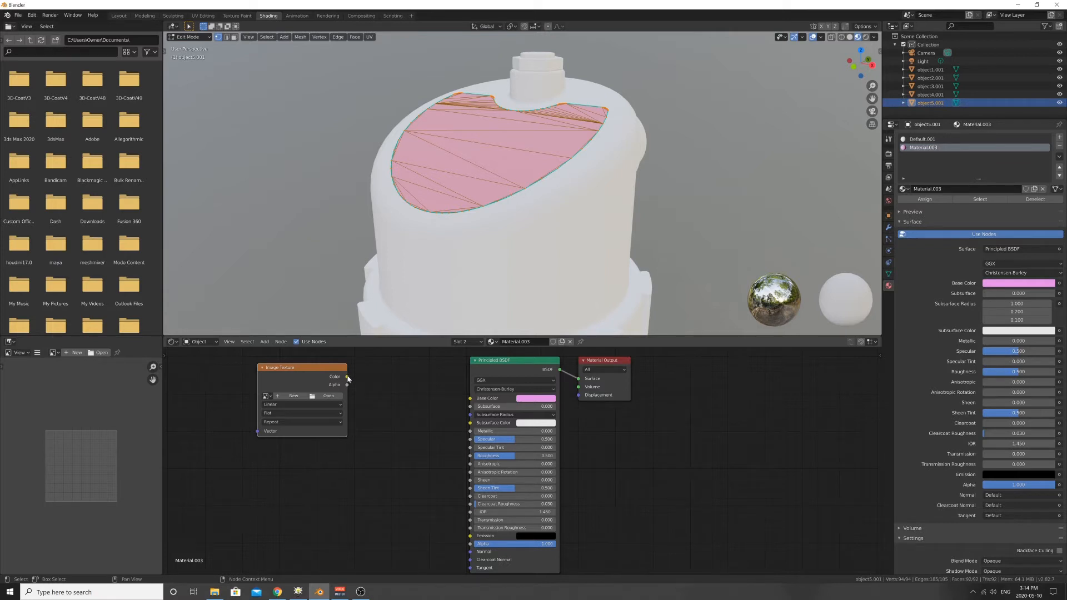
left_click_drag(347, 378, 360, 383)
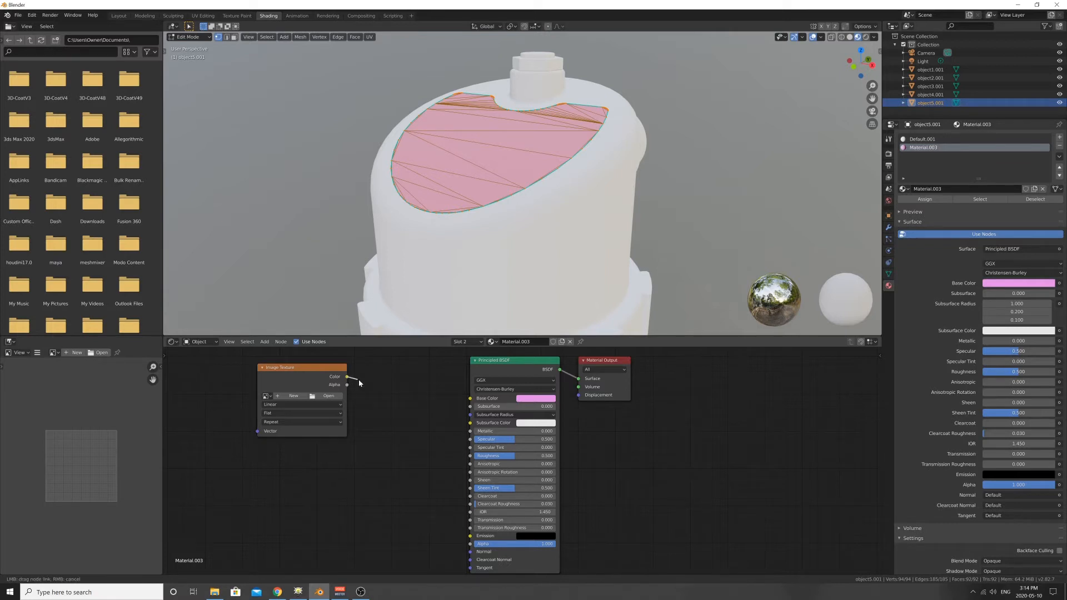
left_click_drag(377, 387, 472, 399)
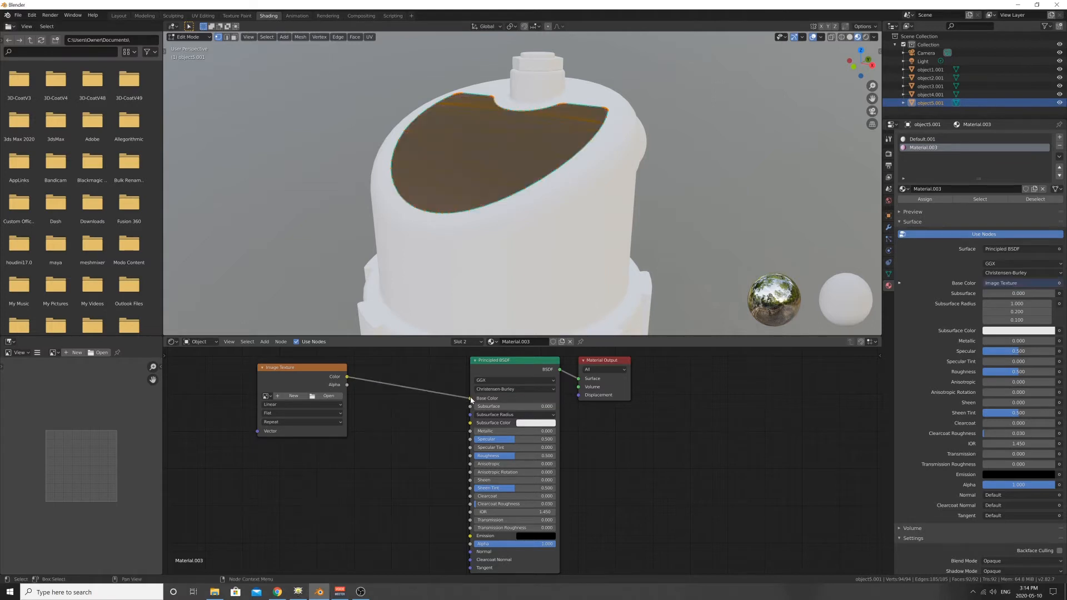
- Load logoTypeB.png from the curvedTest folder into the Image Texture node and check the graphic on the cap's inset surface
middle_click_drag(473, 181, 534, 184)
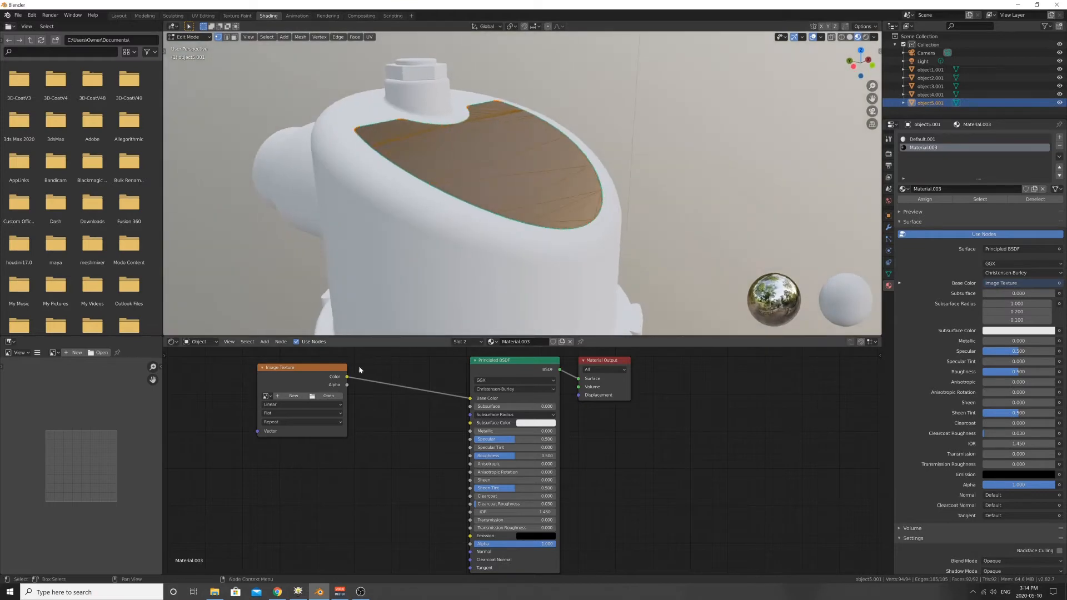
left_click(331, 397)
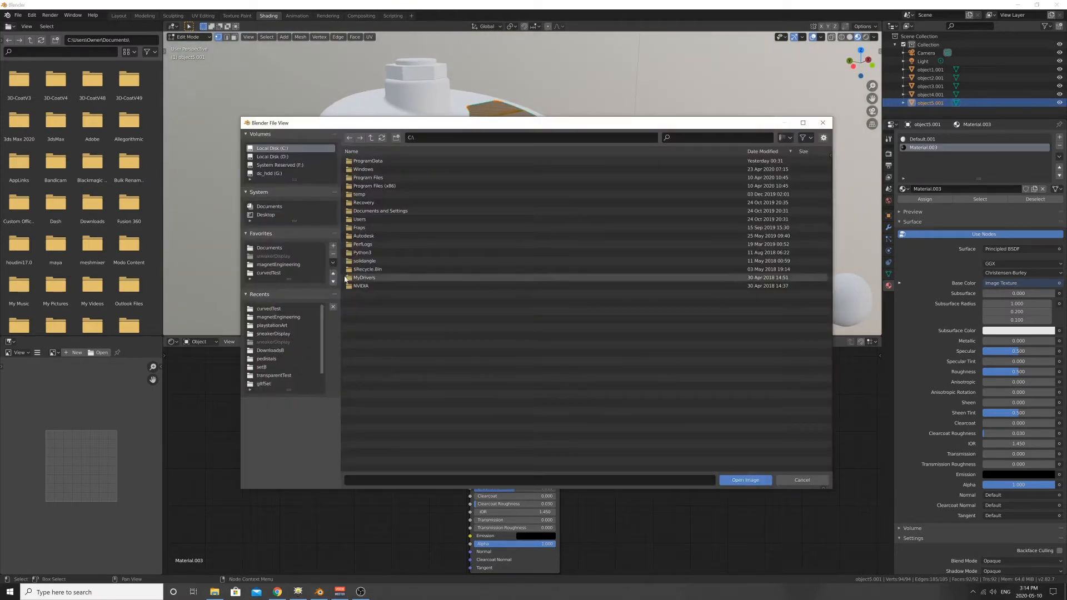
left_click(270, 273)
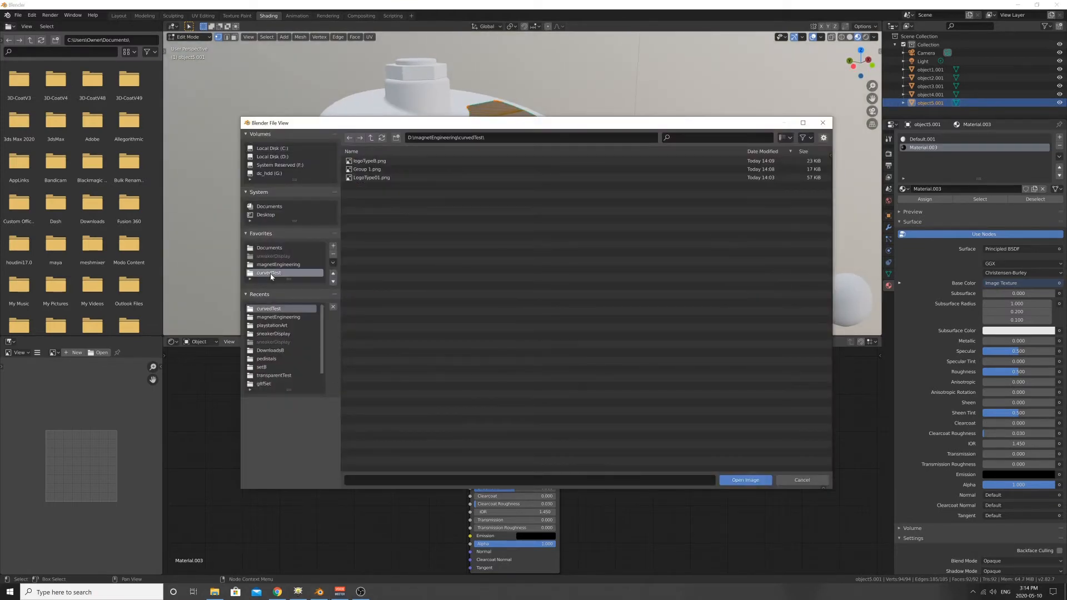
left_click(370, 162)
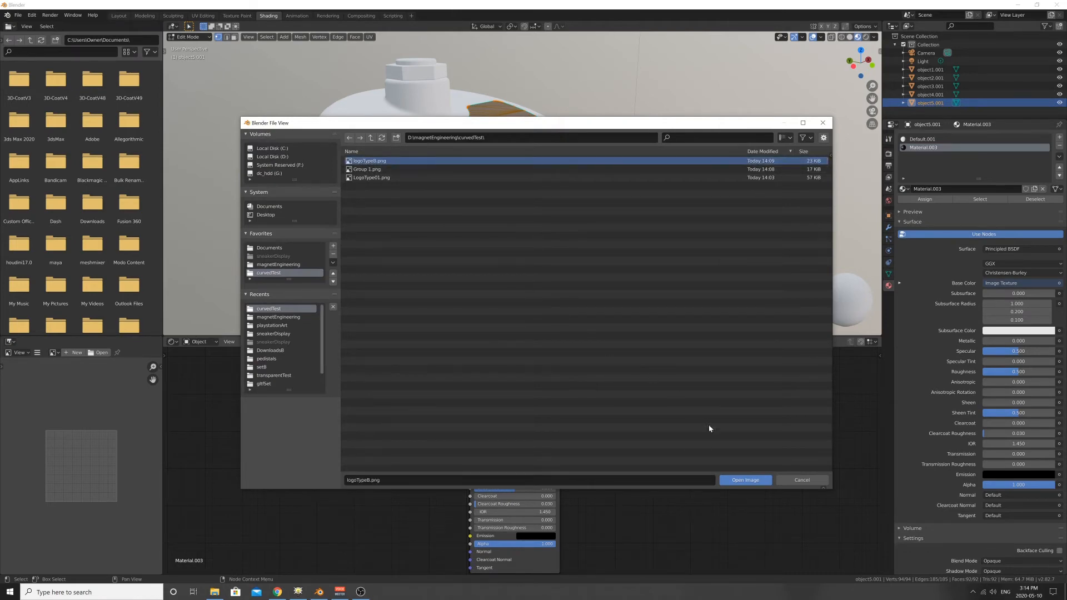
left_click(733, 479)
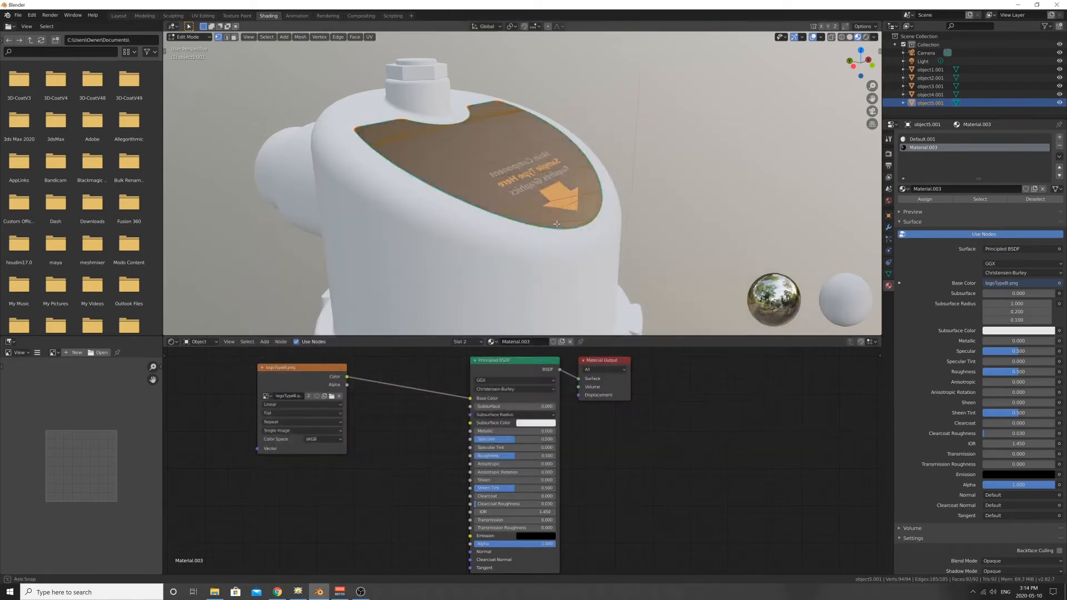
middle_click_drag(587, 207, 497, 233)
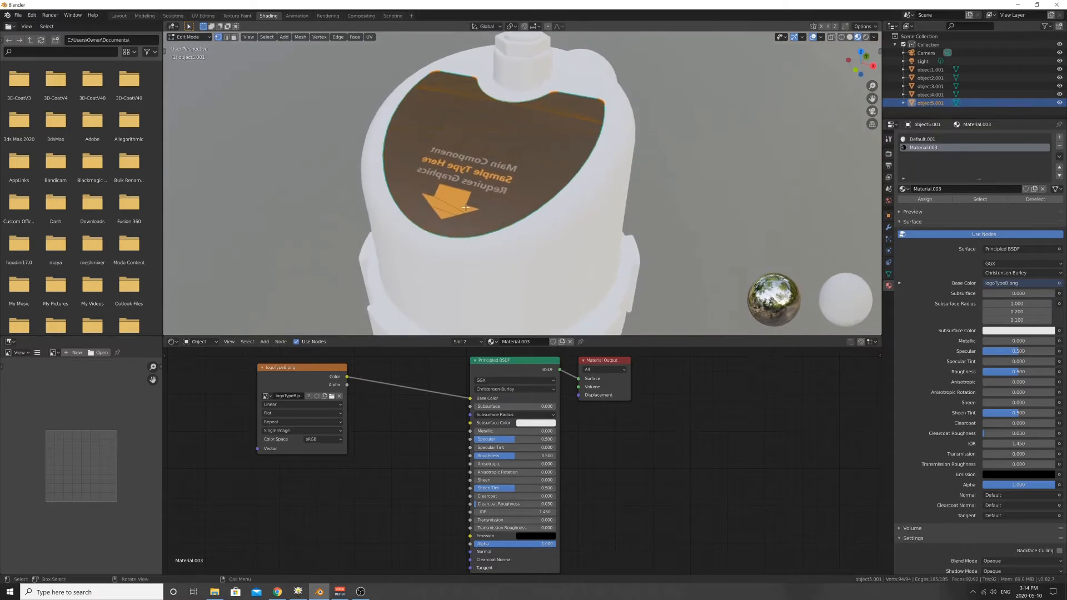
scroll(483, 214, "up", 4)
middle_click_drag(455, 191, 531, 209, "shift")
scroll(539, 225, "down", 4)
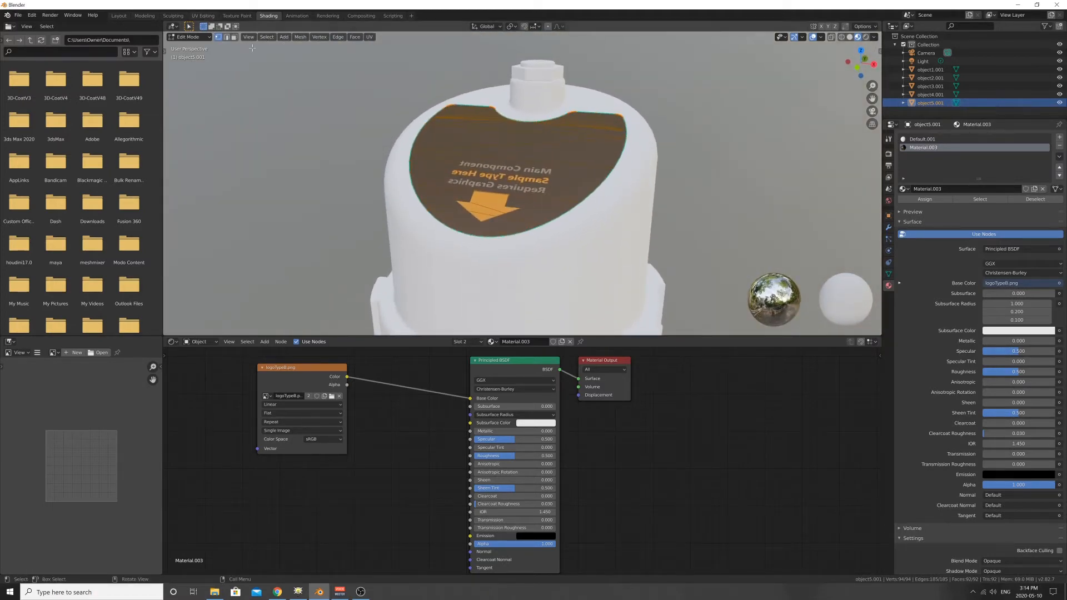
- Switch to the UV Editing workspace, frame the cap's inset surface and show it in Material Preview shading
left_click(197, 16)
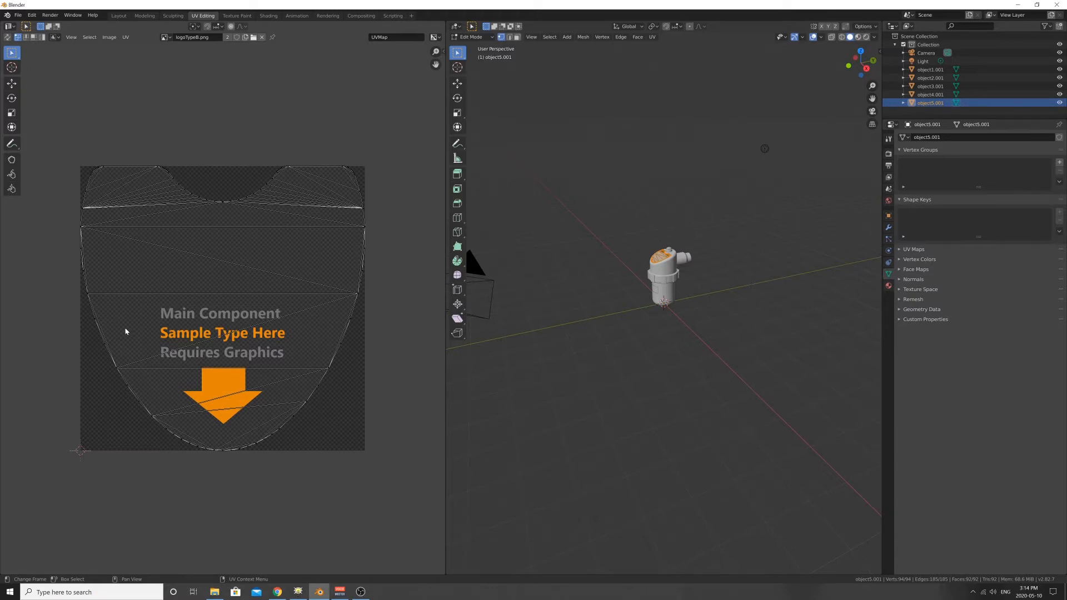
scroll(286, 356, "down", 2)
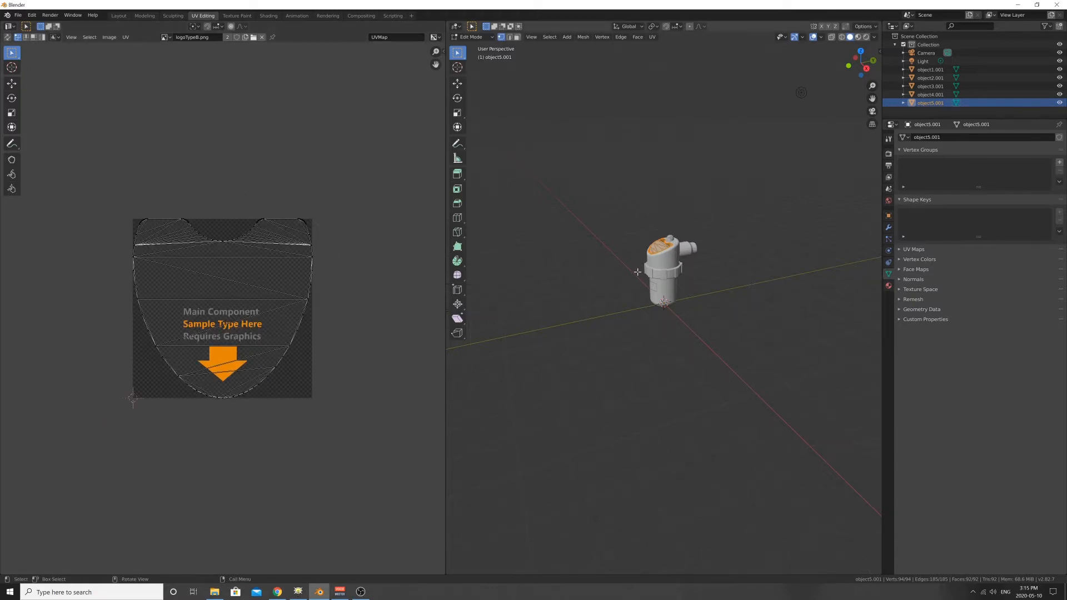
key("KP_Decimal")
middle_click_drag(641, 279, 672, 301)
scroll(679, 219, "down", 1)
middle_click_drag(679, 219, 662, 201, "shift")
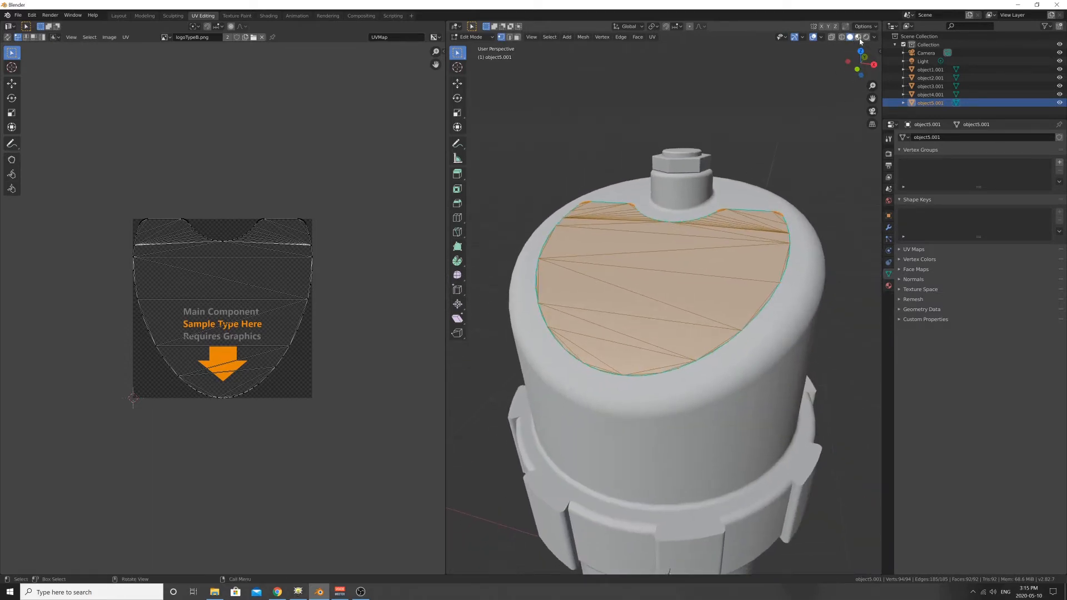
left_click(859, 38)
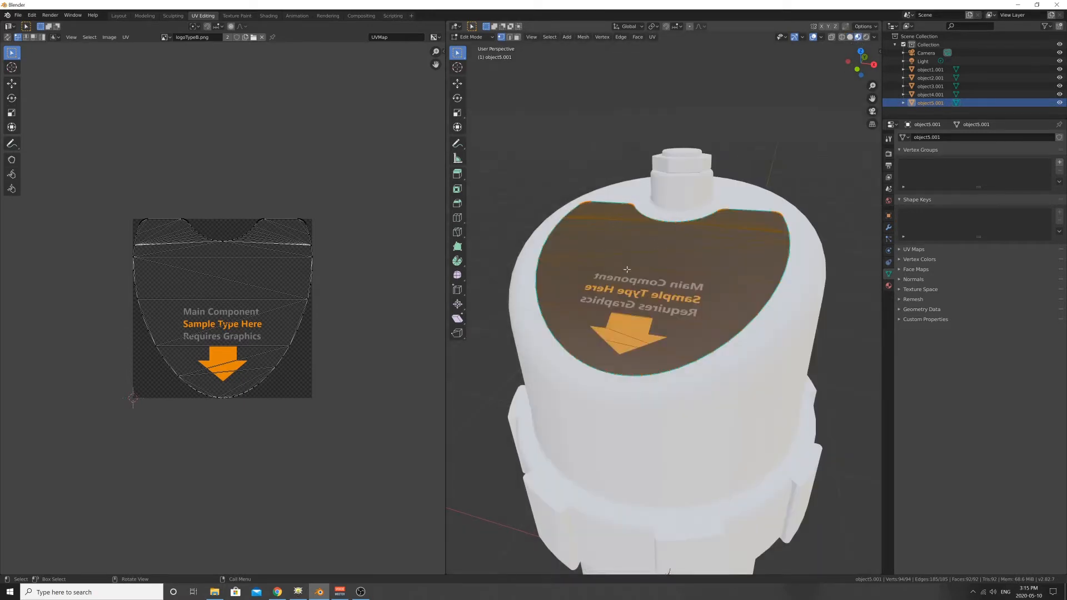
- Mirror the inset surface's entire UV layout horizontally by scaling it along X with a negative factor
middle_click_drag(635, 251, 662, 257)
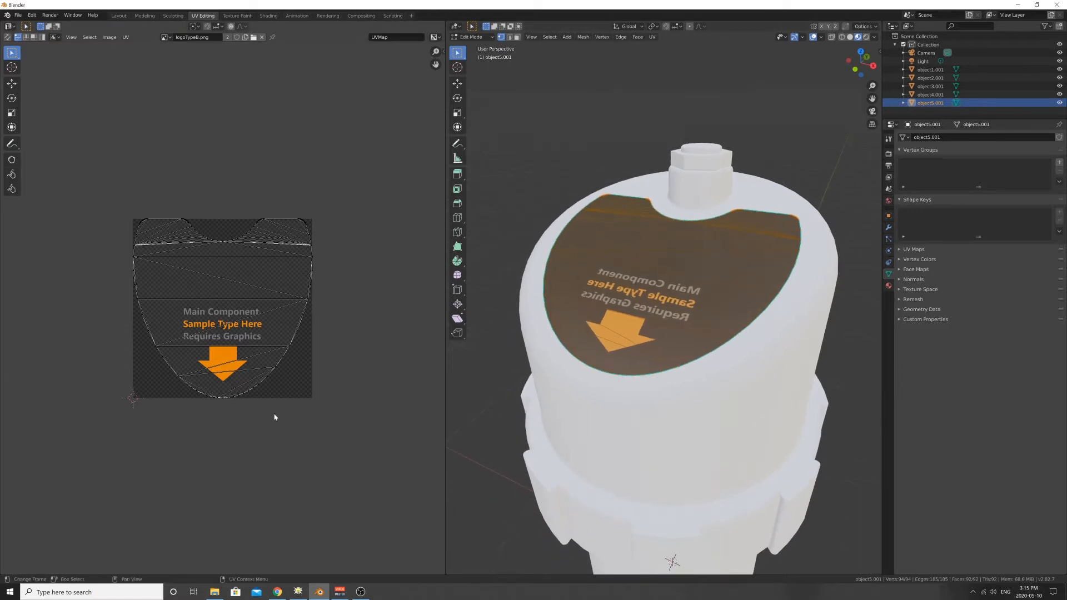
mouse_move(583, 312)
middle_mouse_down()
mouse_move(589, 279)
mouse_move(591, 297)
middle_mouse_up()
scroll(224, 349, "up", 2)
scroll(223, 349, "down", 1)
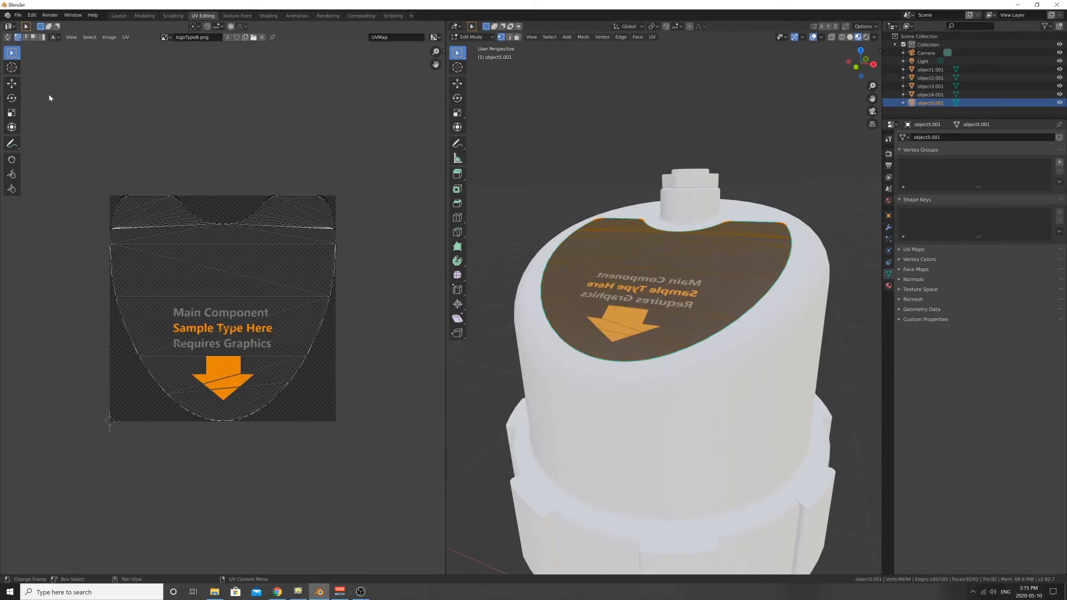
left_click_drag(91, 161, 363, 435)
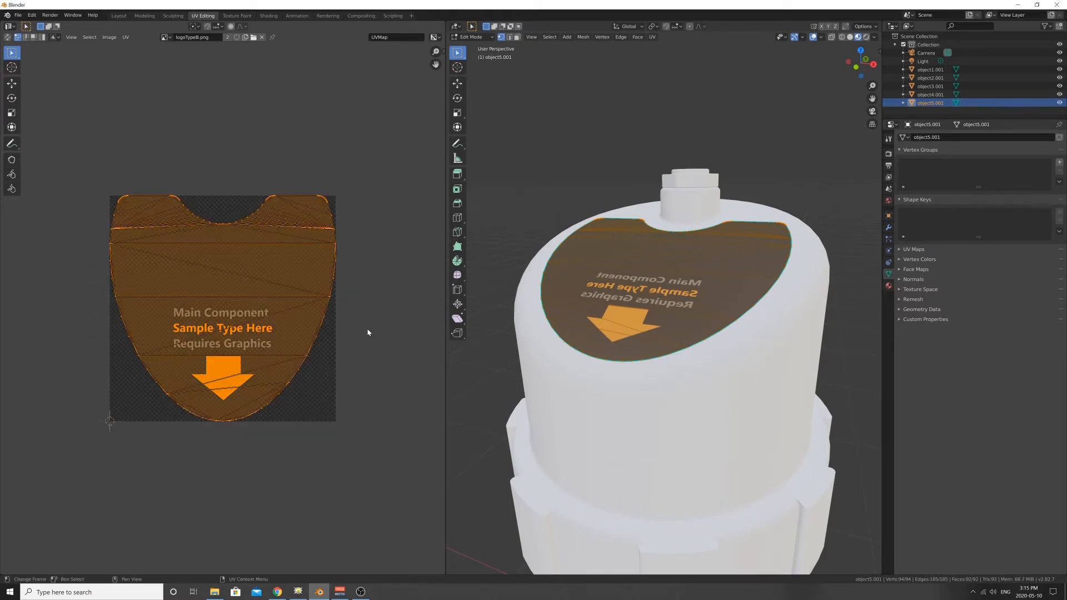
key("s")
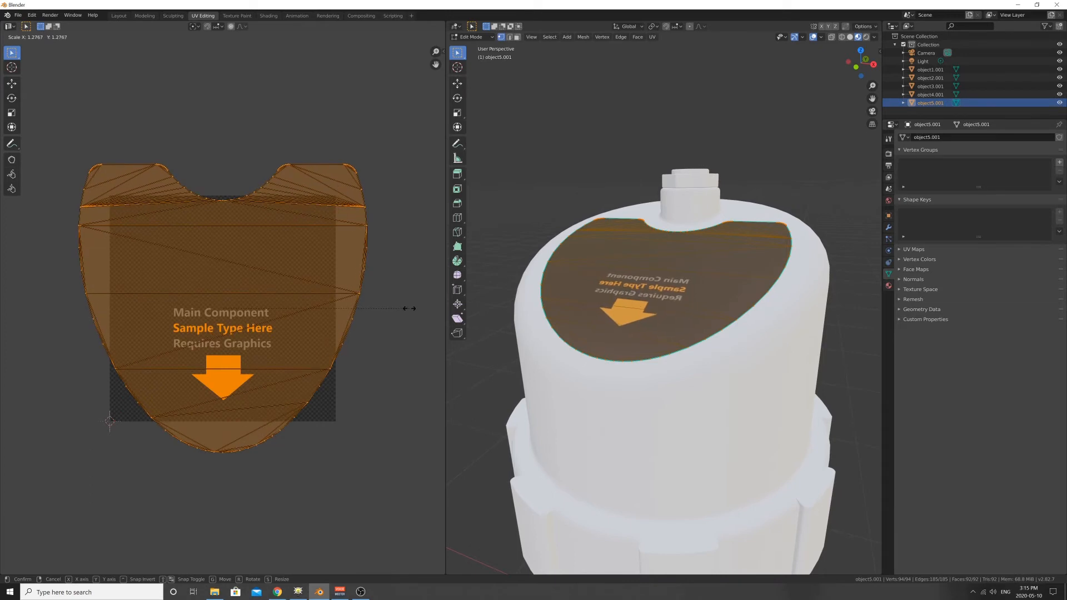
key("x")
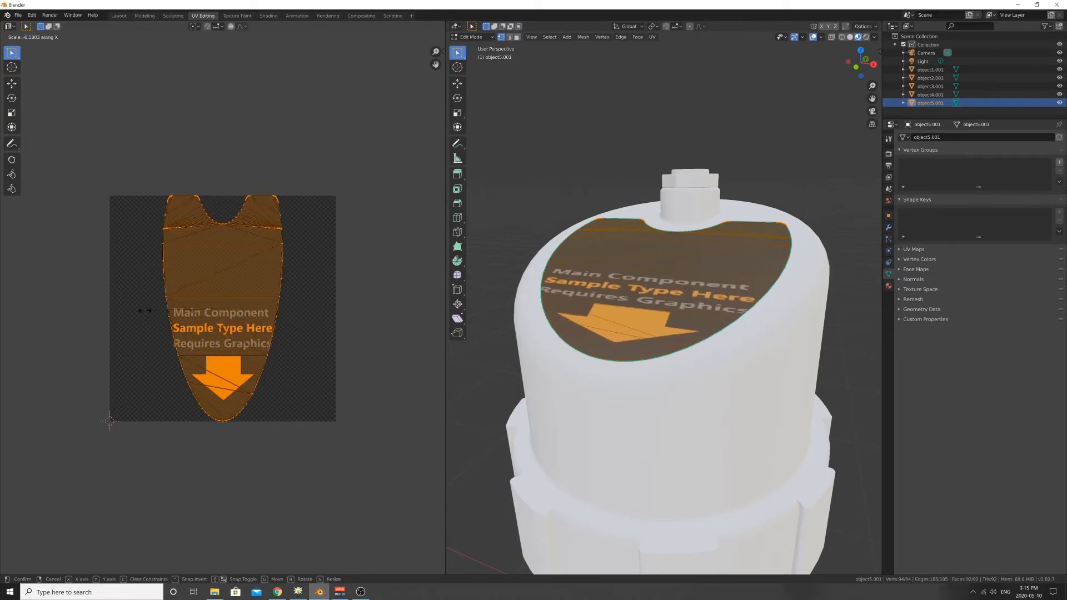
left_click(78, 316)
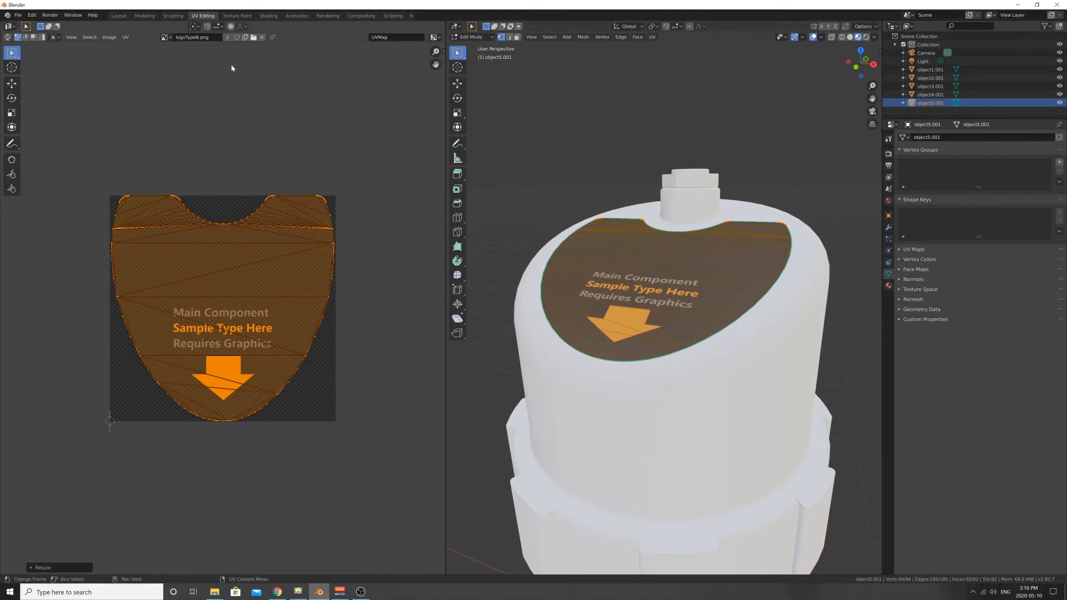
- Deselect the faces and examine the orientation of the graphic on the cap's inset surface up close and from a distance
left_click(596, 174)
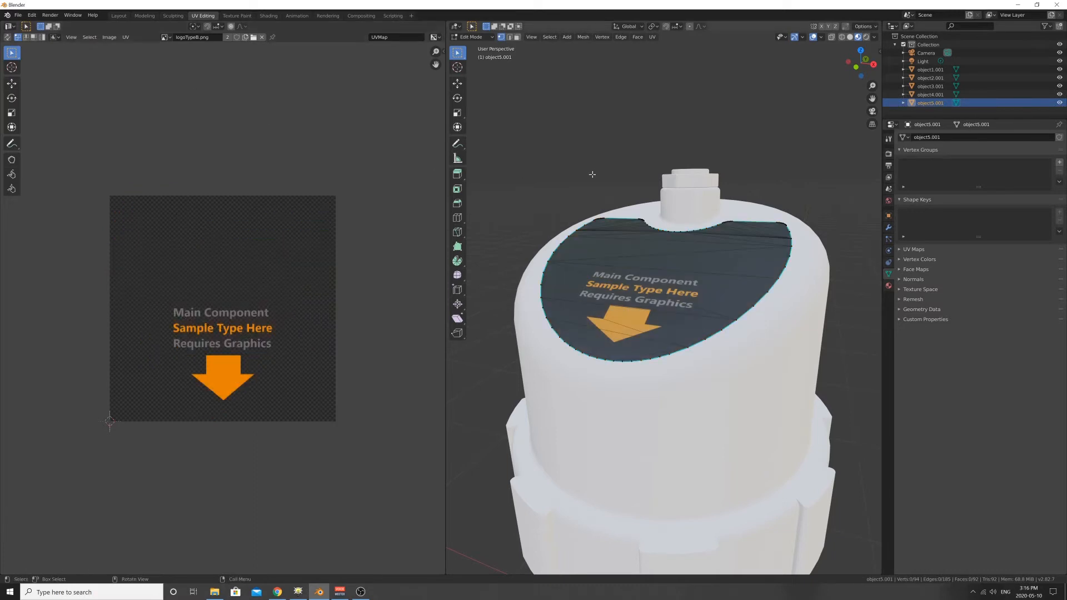
middle_click_drag(539, 203, 544, 251)
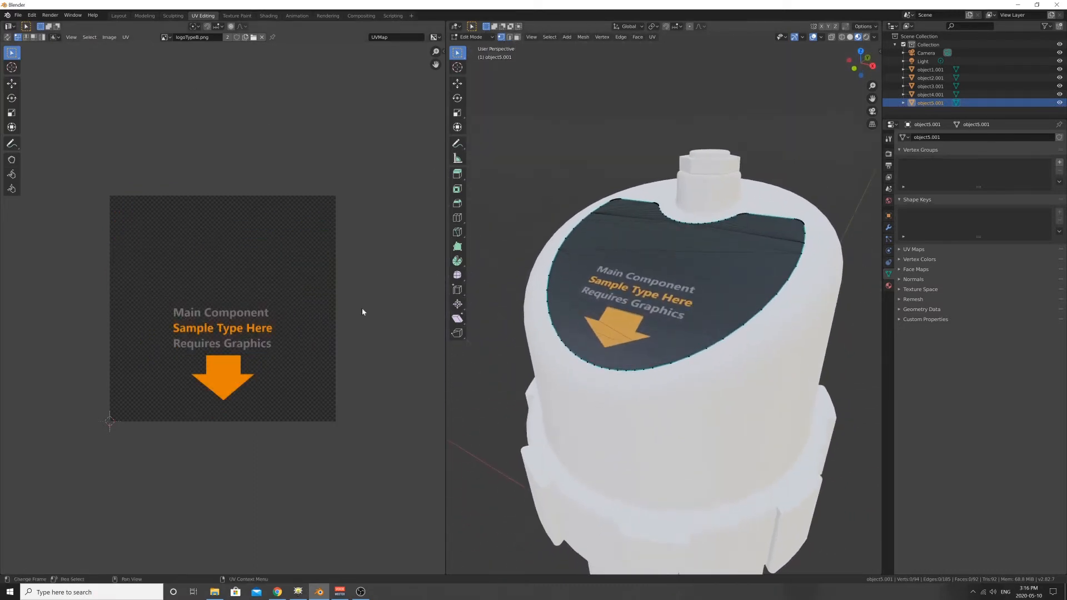
mouse_move(623, 258)
middle_mouse_down()
mouse_move(627, 248)
mouse_move(624, 258)
middle_mouse_up()
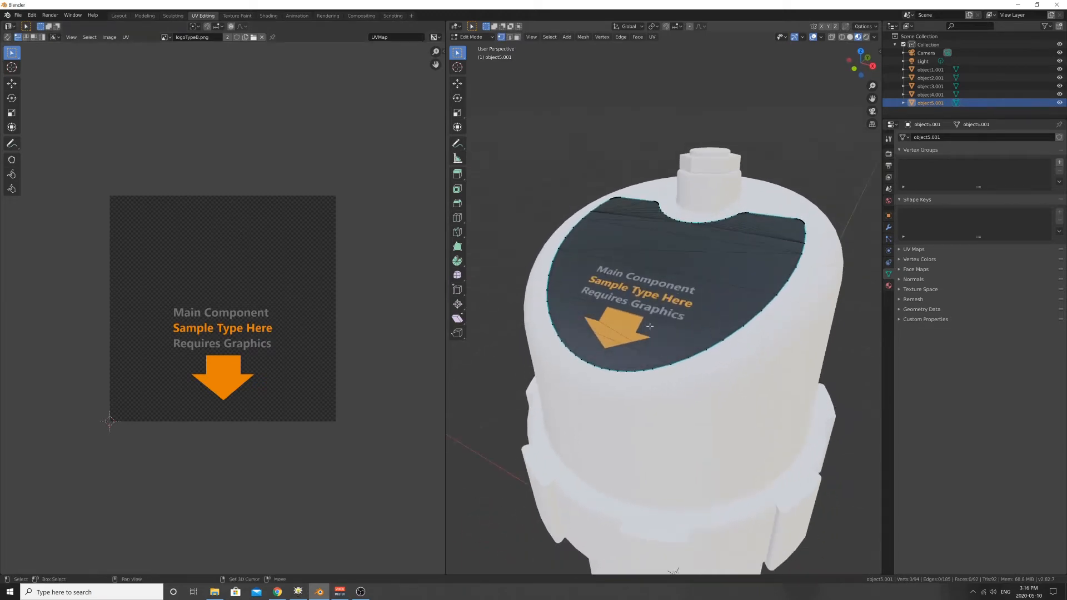
middle_click_drag(649, 326, 650, 257, "shift")
scroll(650, 257, "down", 2)
scroll(650, 257, "down", 1)
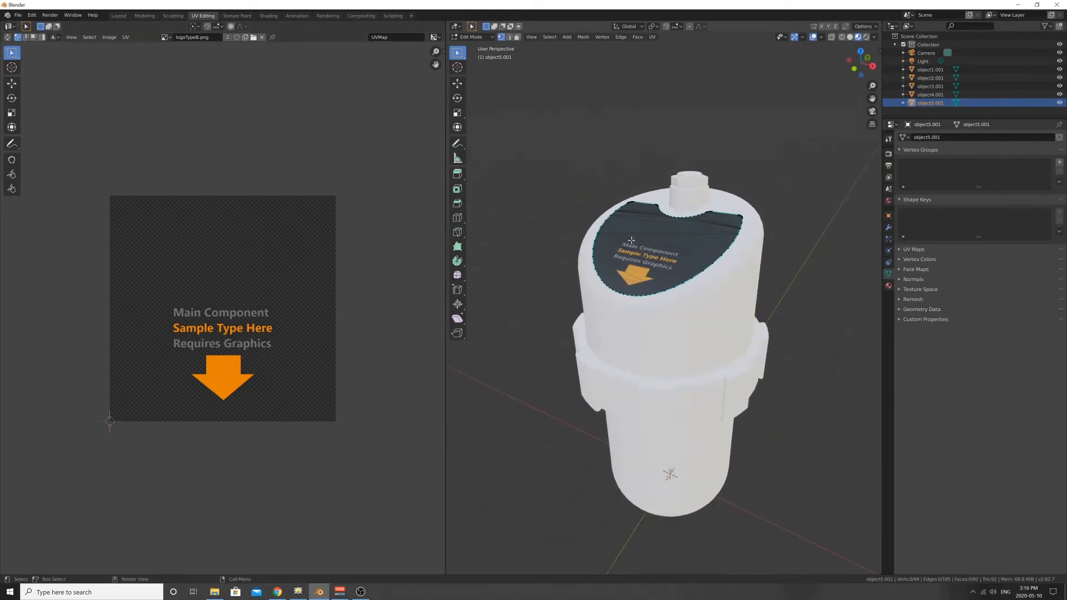
scroll(669, 245, "up", 4)
scroll(669, 245, "down", 3)
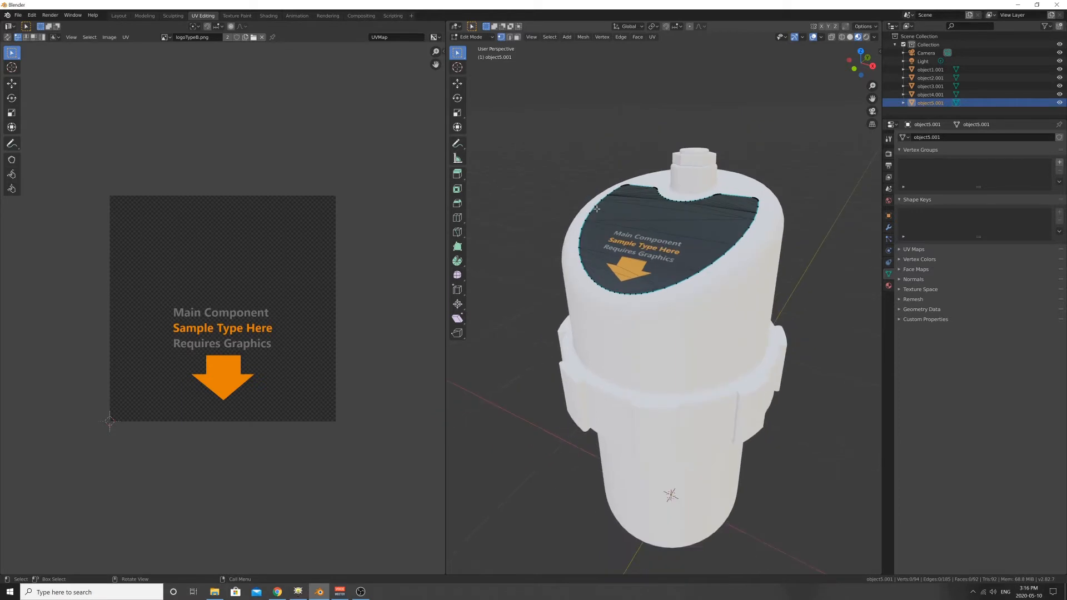
- Return to Object Mode and remove the UV map from the cap's inset surface
key("Tab")
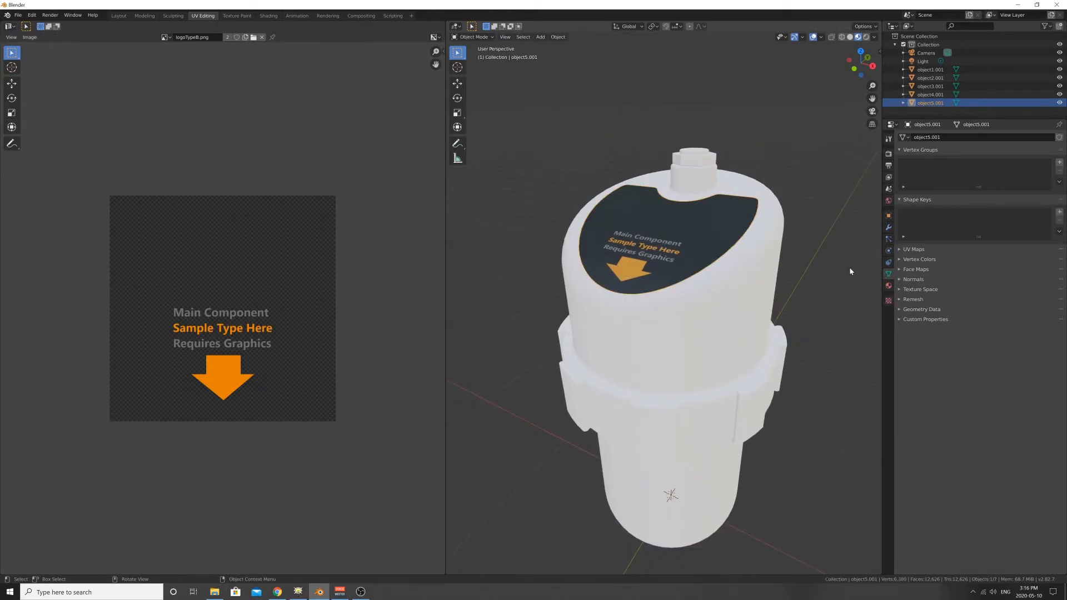
left_click(477, 38)
left_click(480, 41)
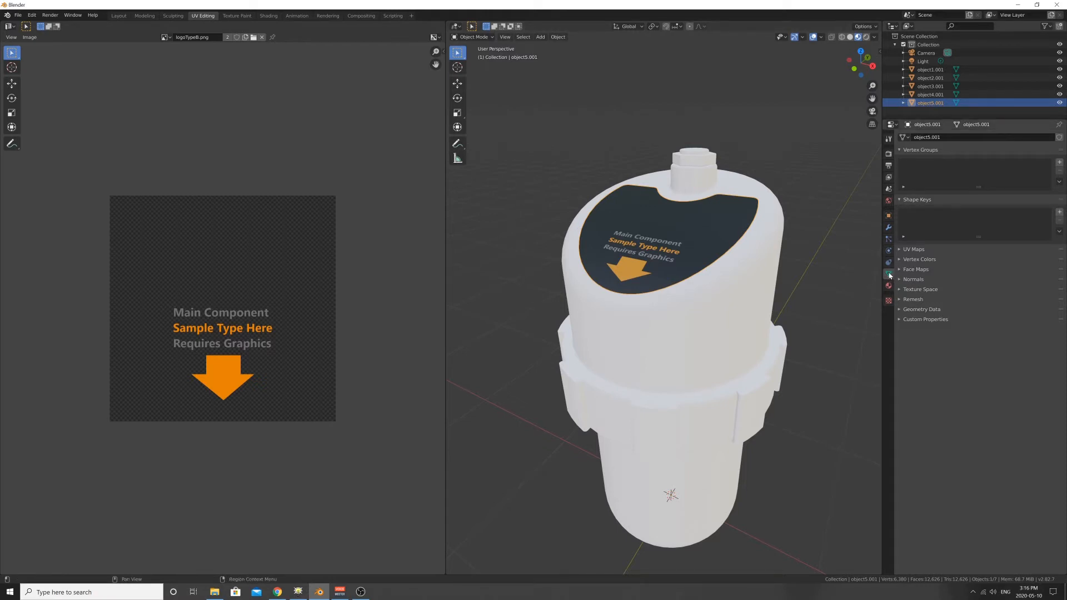
left_click(912, 249)
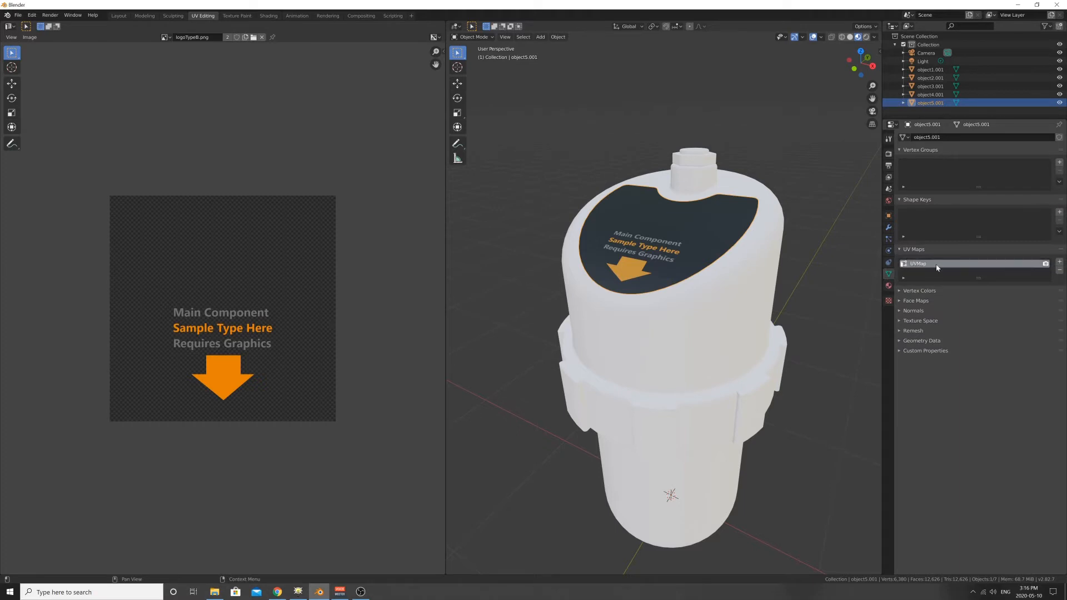
left_click(1059, 271)
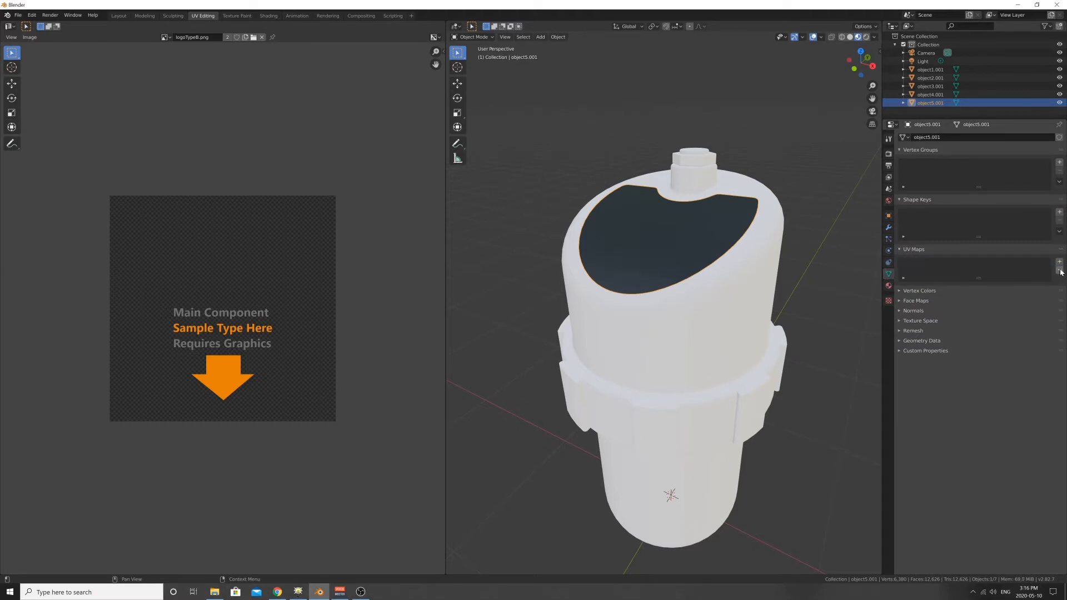
- Deselect the inset surface and examine how the logo texture displays on it from different angles
left_click(531, 269)
middle_click_drag(531, 269, 662, 242)
scroll(536, 281, "up", 1)
scroll(572, 272, "down", 2)
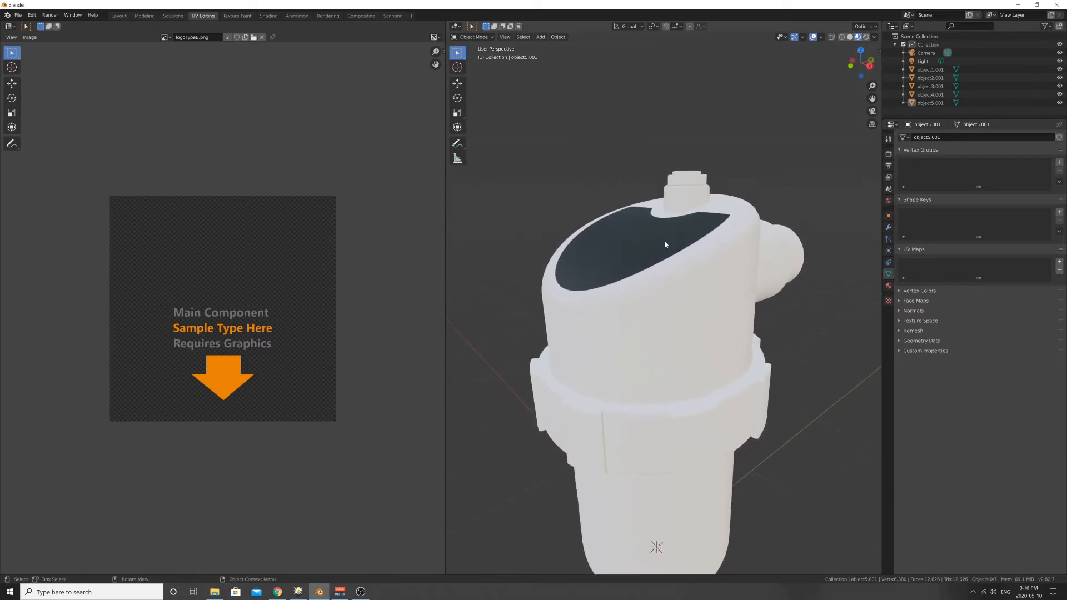
left_click(661, 241)
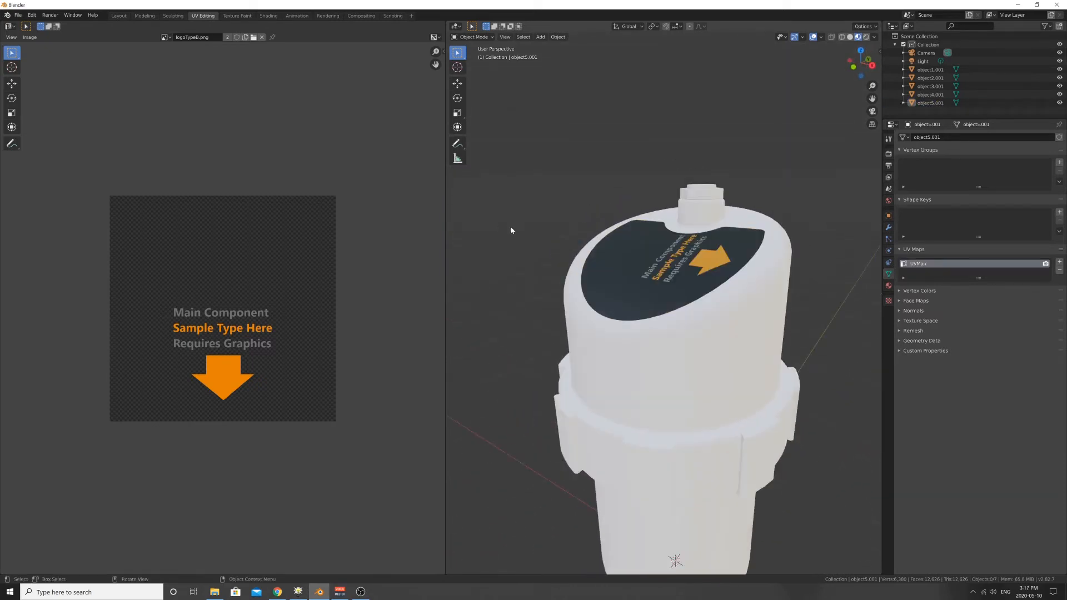
middle_click_drag(507, 231, 547, 223)
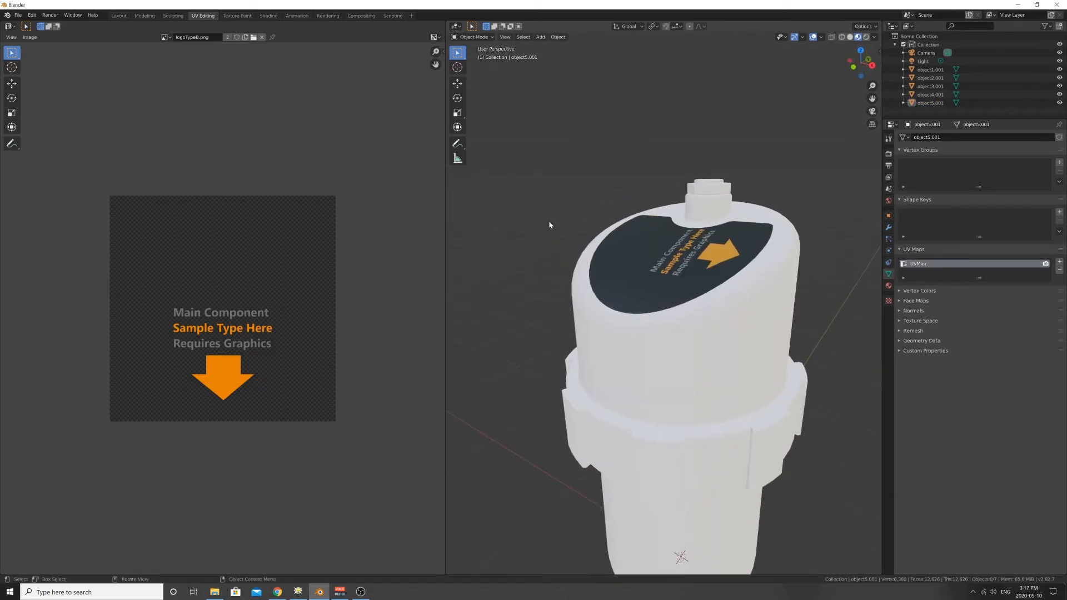
- Select the inset surface with the sideways graphic and delete its UV map
left_click(490, 38)
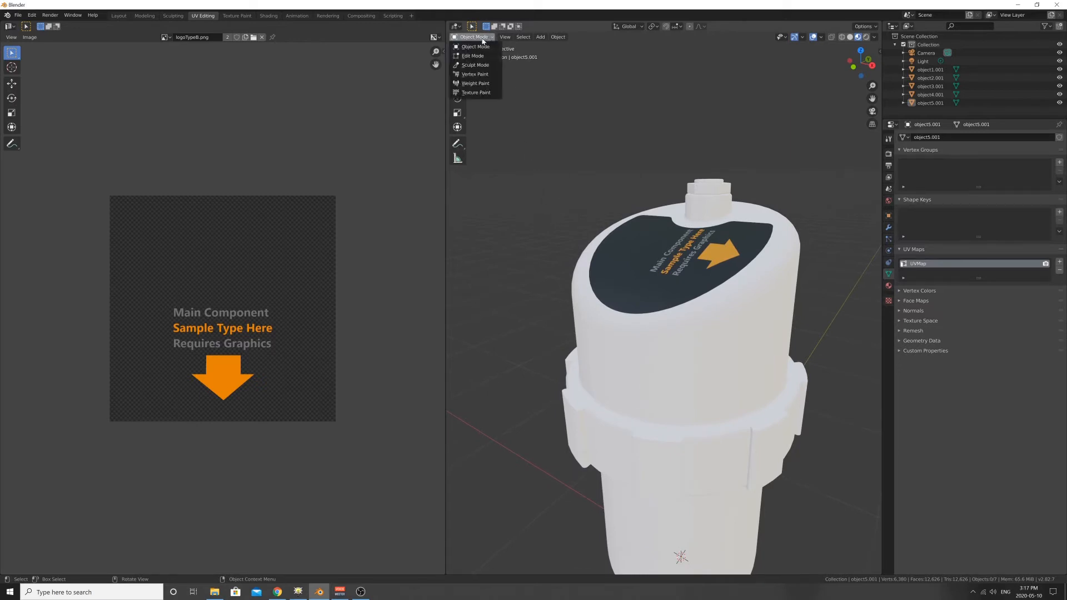
left_click(632, 259)
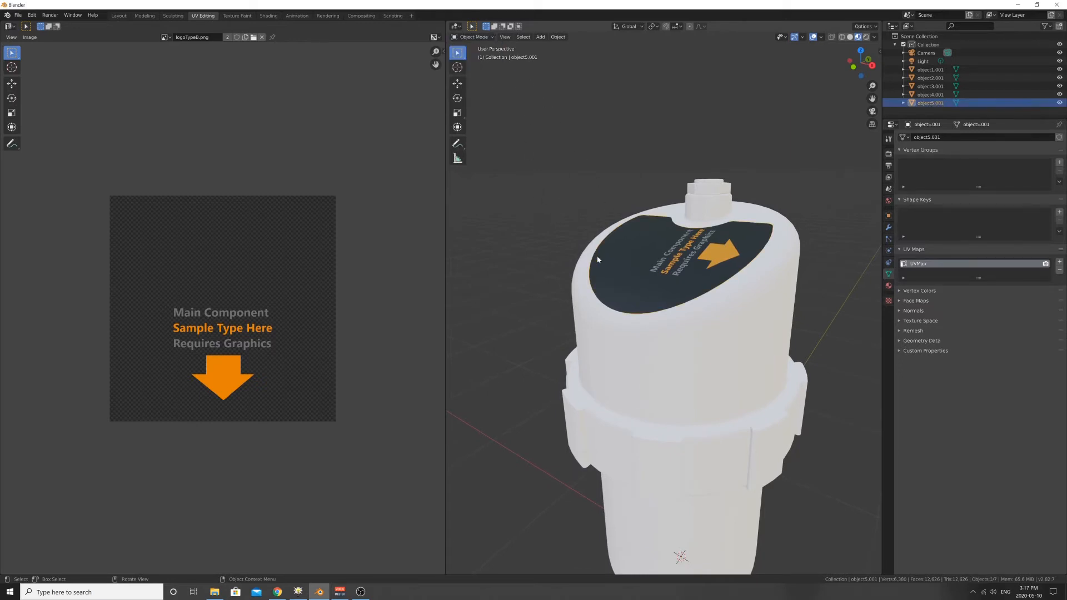
middle_click_drag(651, 236, 659, 247)
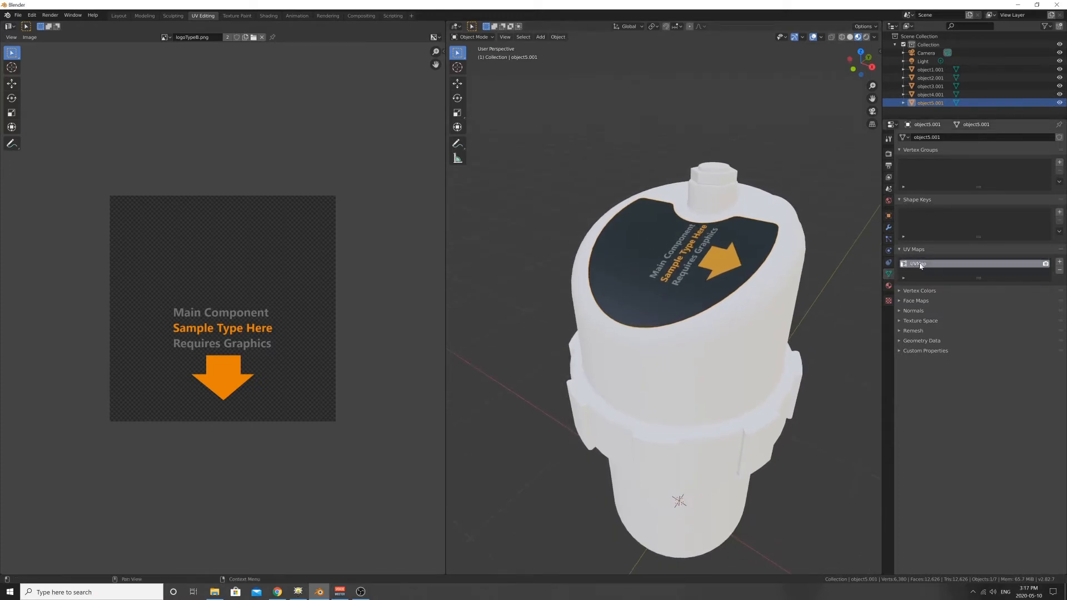
left_click(1061, 271)
middle_click_drag(723, 233, 576, 204)
middle_click_drag(610, 205, 666, 252, "shift")
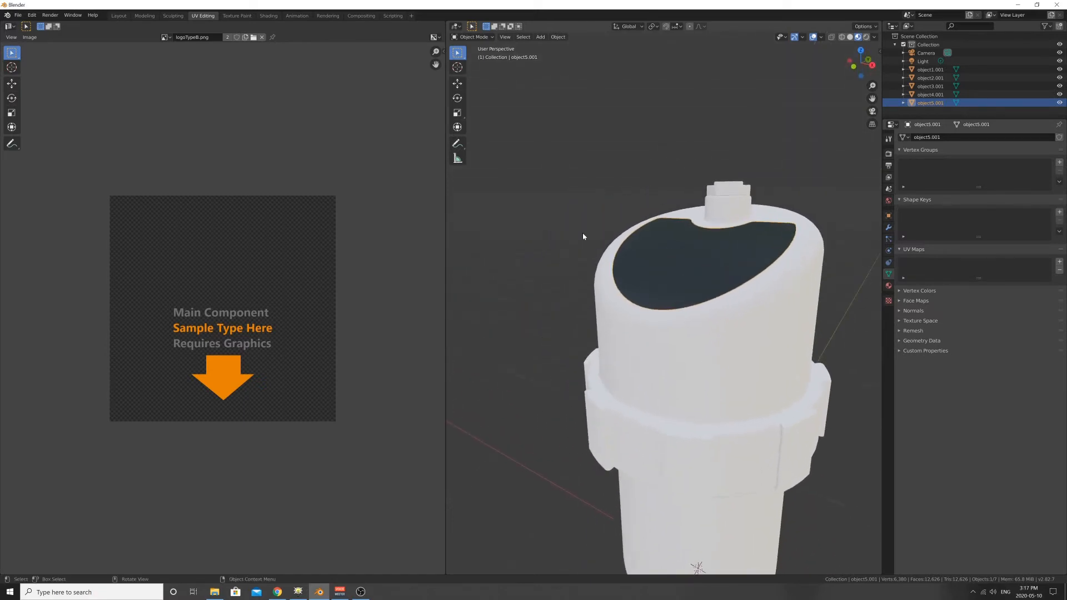
- Put the cap's inset surface in Edit Mode and extend a single-face selection to all linked faces
left_click(501, 206)
left_click(666, 249)
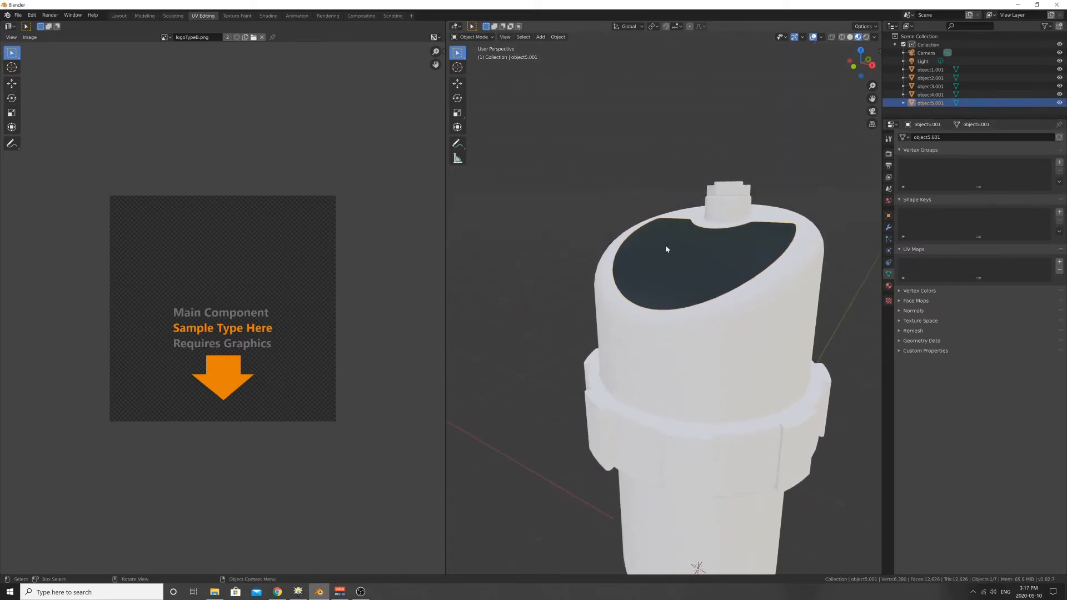
key("Tab")
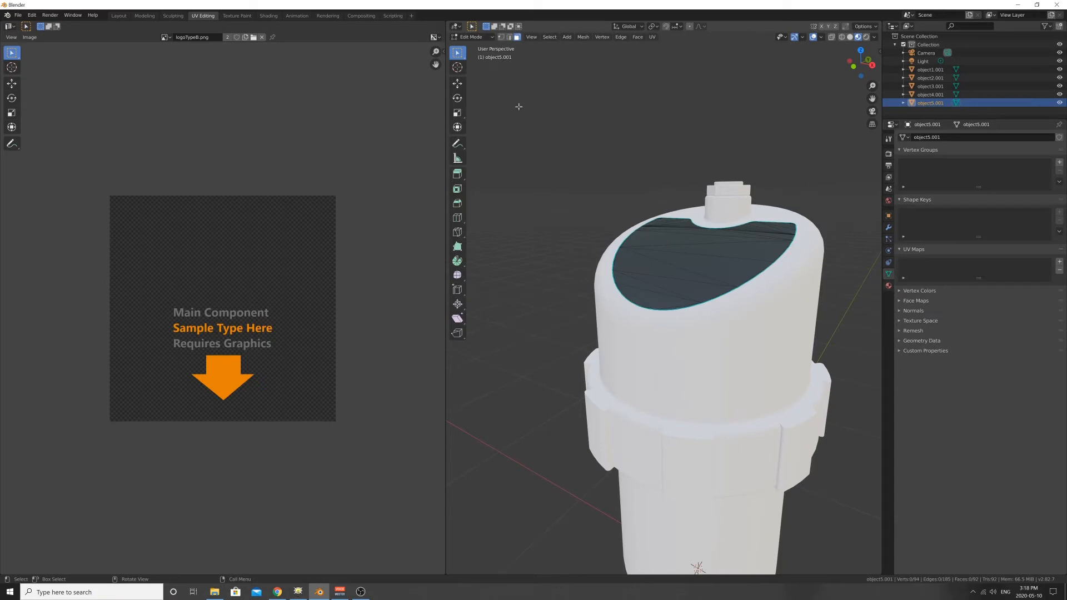
left_click(477, 37)
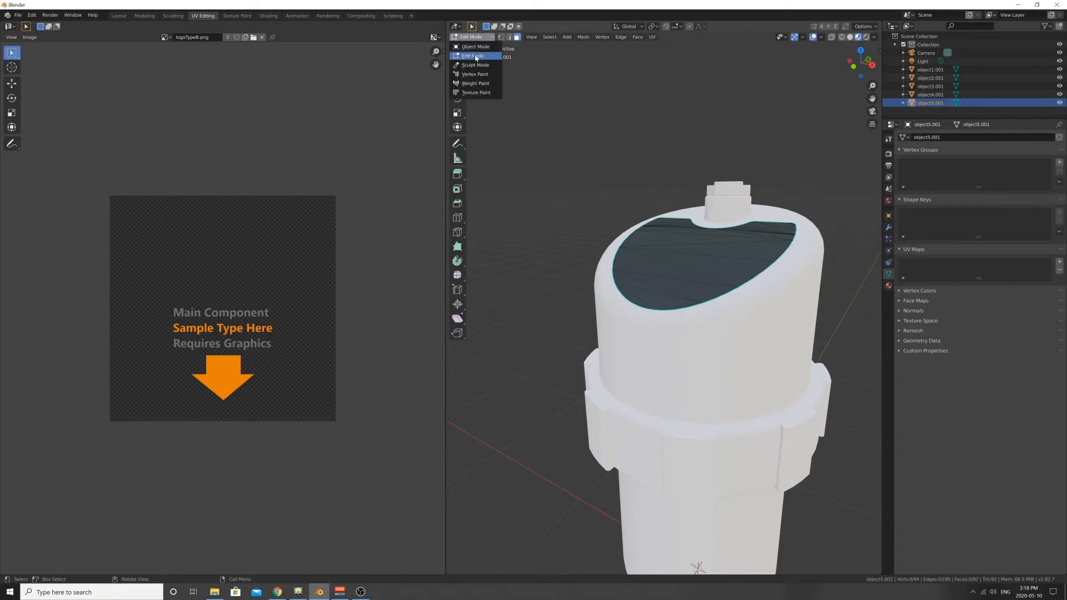
left_click(474, 54)
left_click(672, 255)
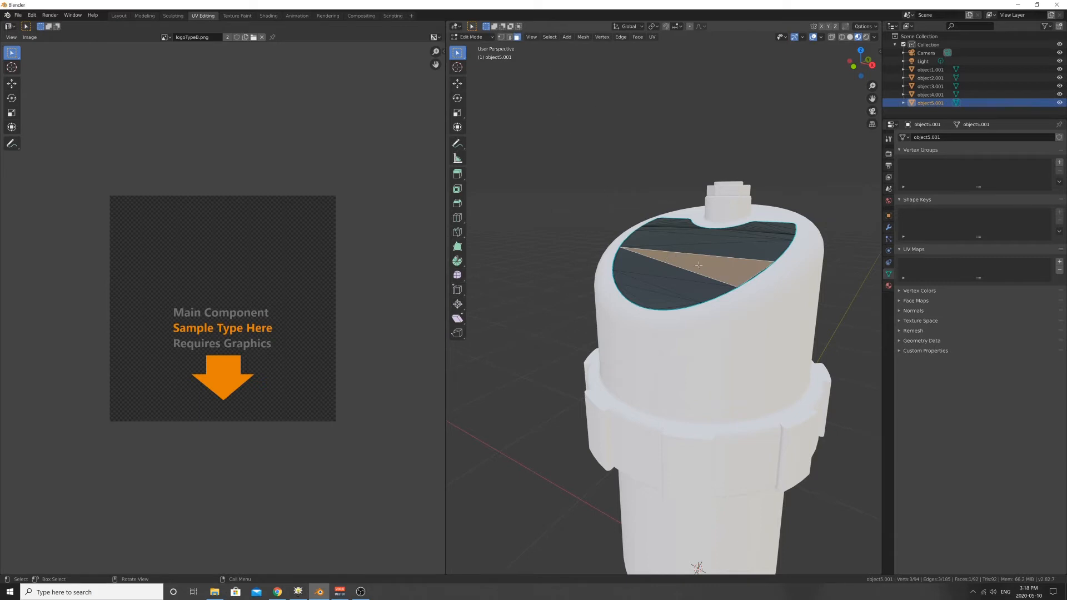
key("ctrl+l")
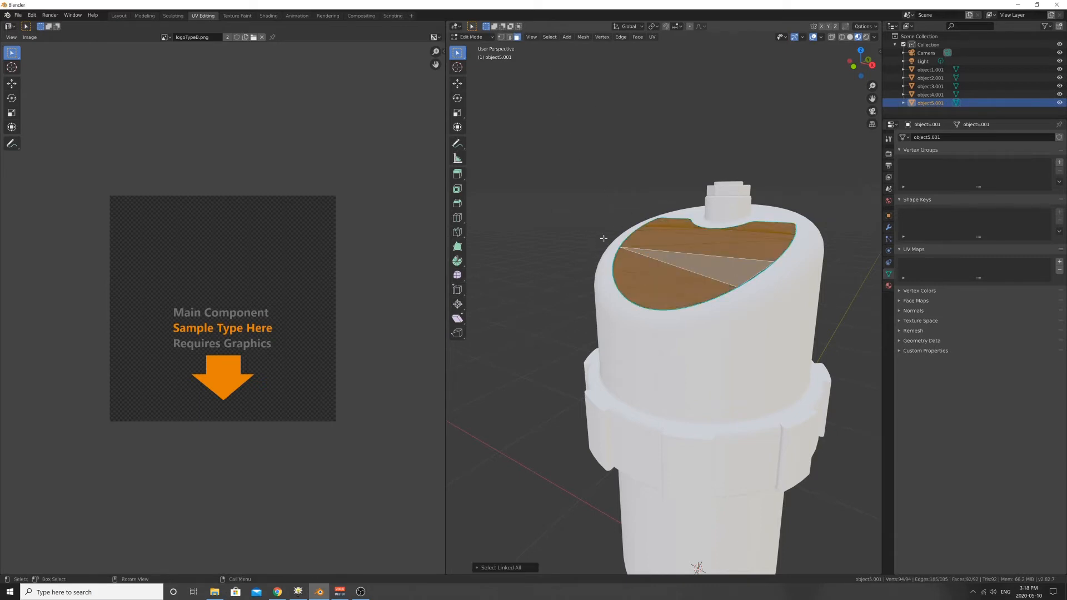
left_click(552, 38)
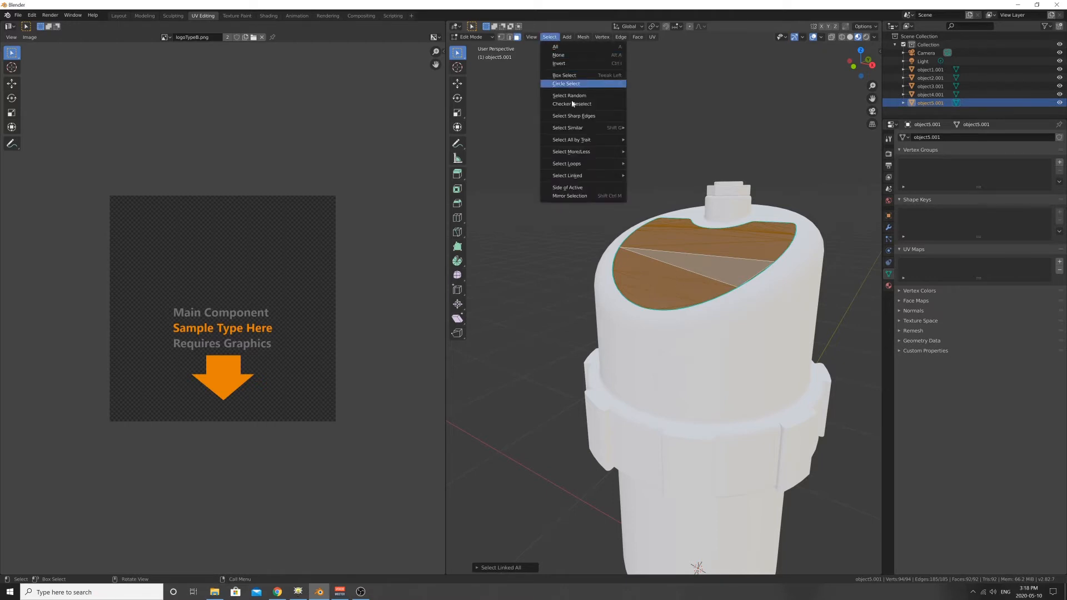
mouse_move(577, 177)
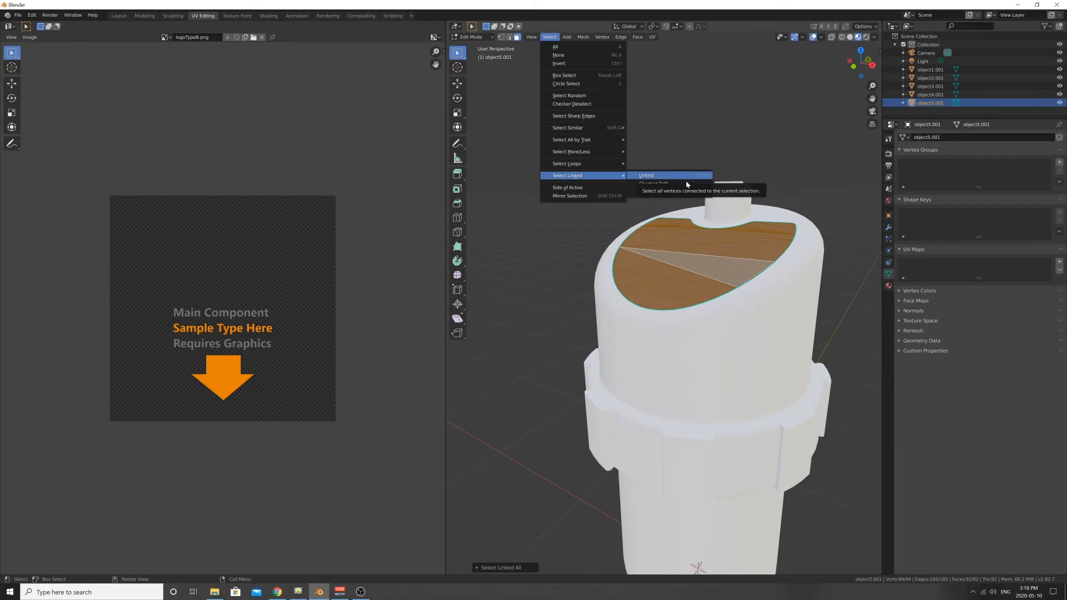
left_click(648, 177)
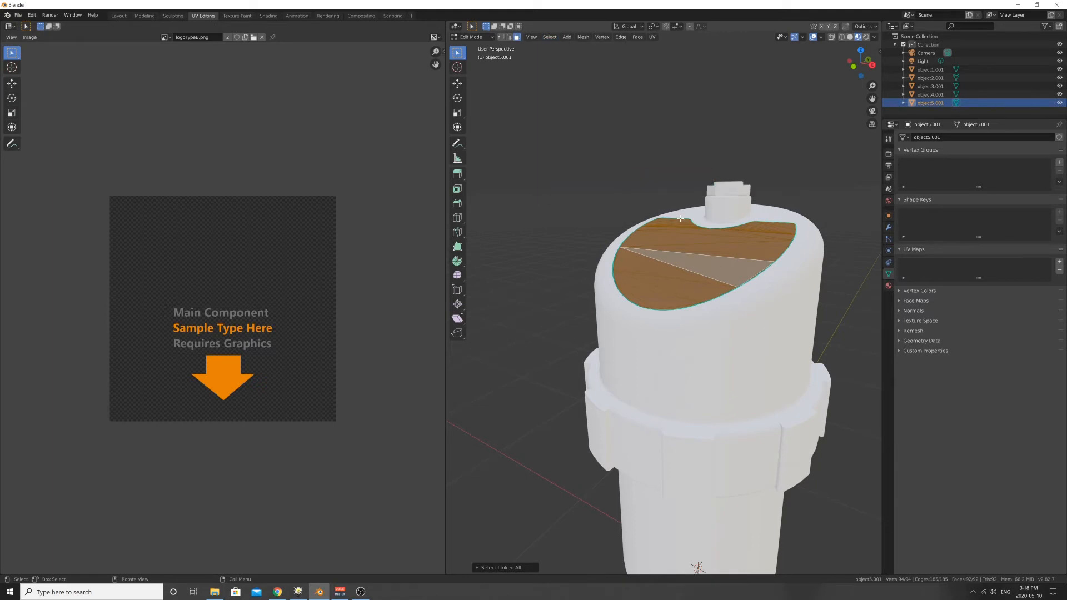
- Unwrap the selected faces of the cap's inset surface with Smart UV Project, keeping the default settings
middle_click_drag(673, 165, 661, 134)
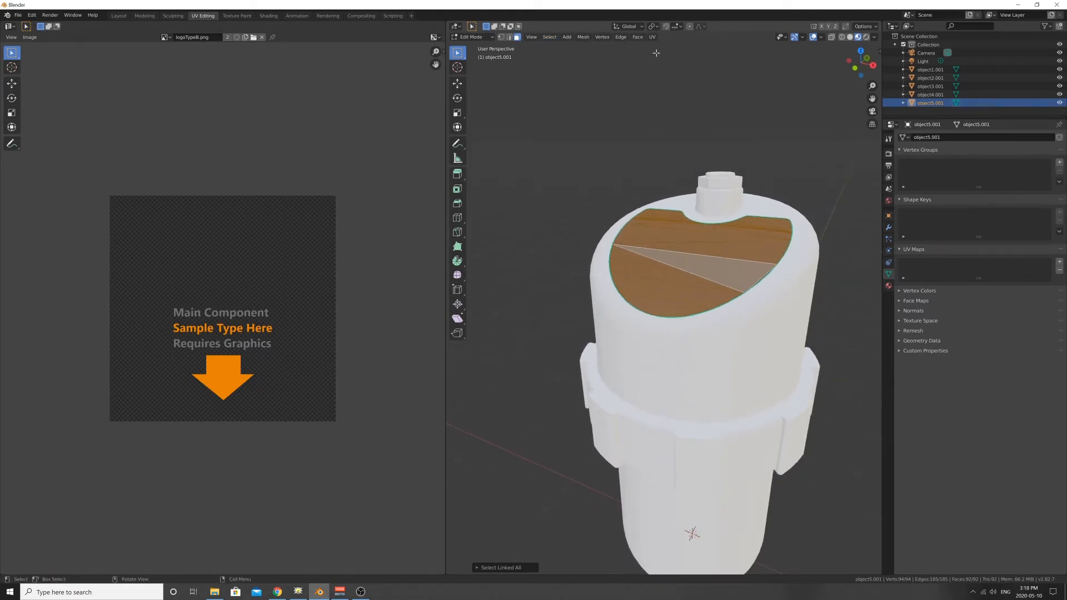
left_click(653, 37)
left_click(653, 37)
left_click(653, 38)
left_click(675, 67)
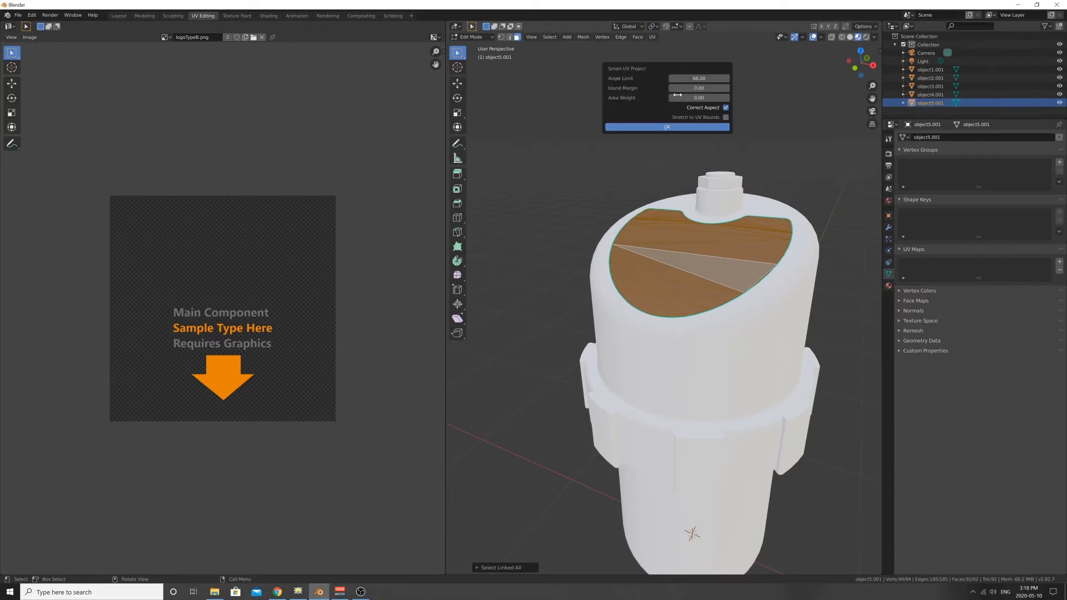
left_click(656, 127)
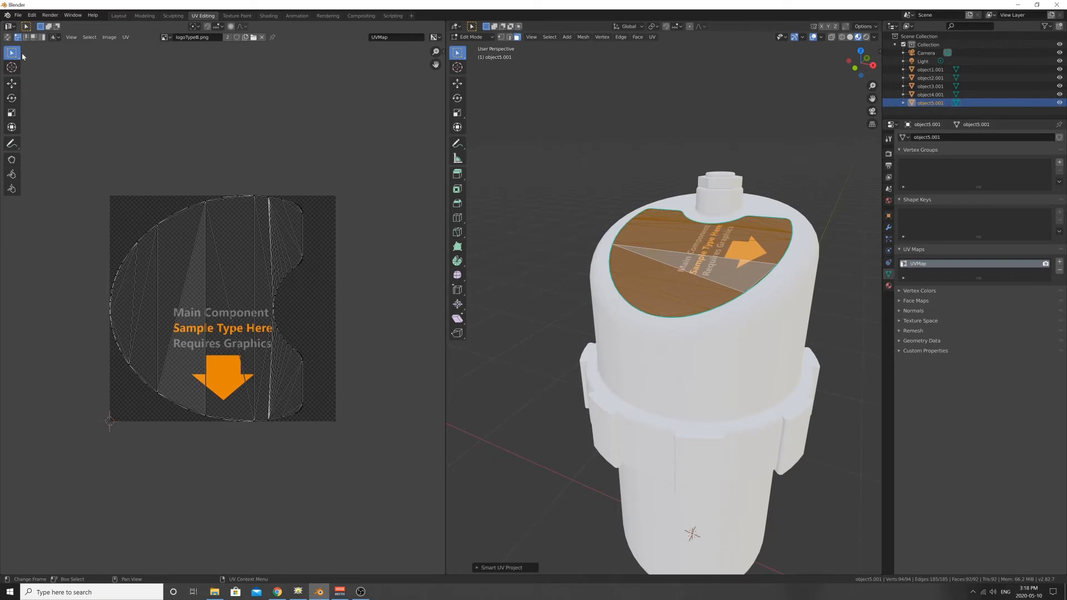
- Rotate the inset surface's whole UV island so its notch faces up, and move it to centre the logo graphic within it
left_click_drag(73, 121, 348, 450)
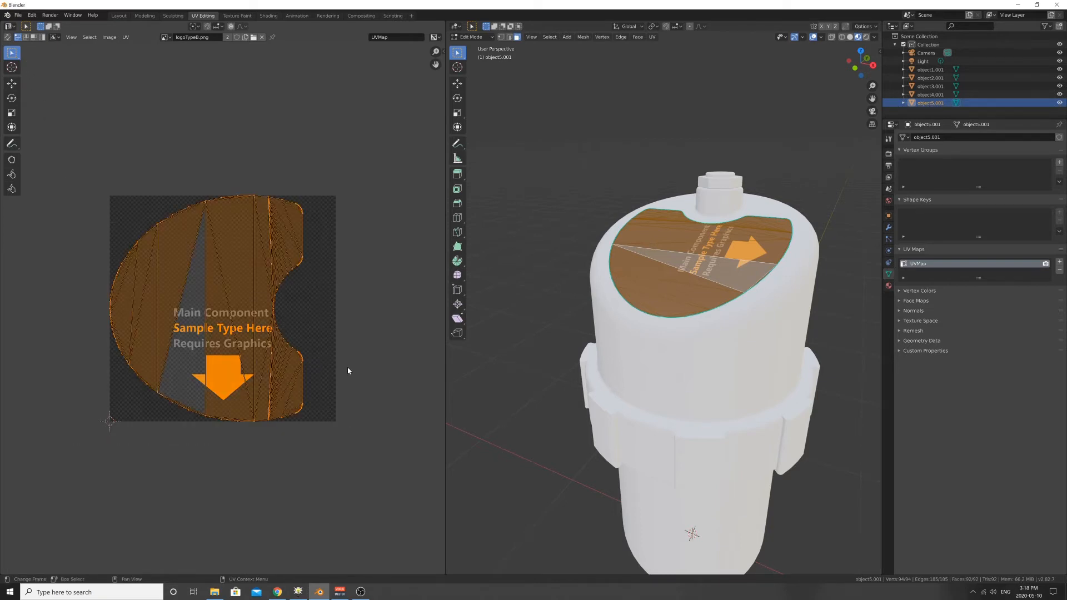
key("r")
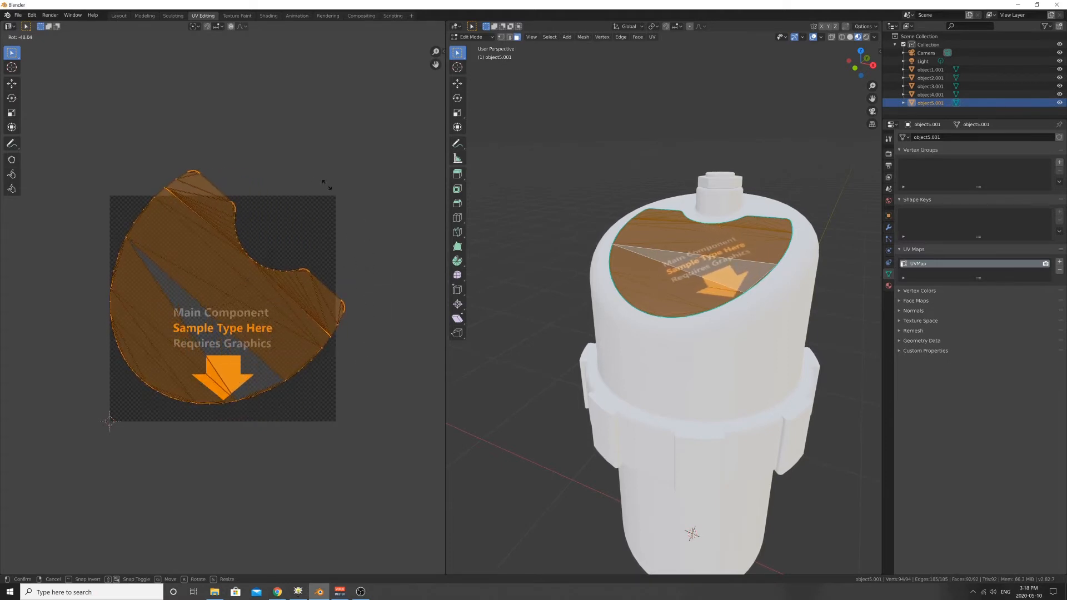
left_click(182, 160)
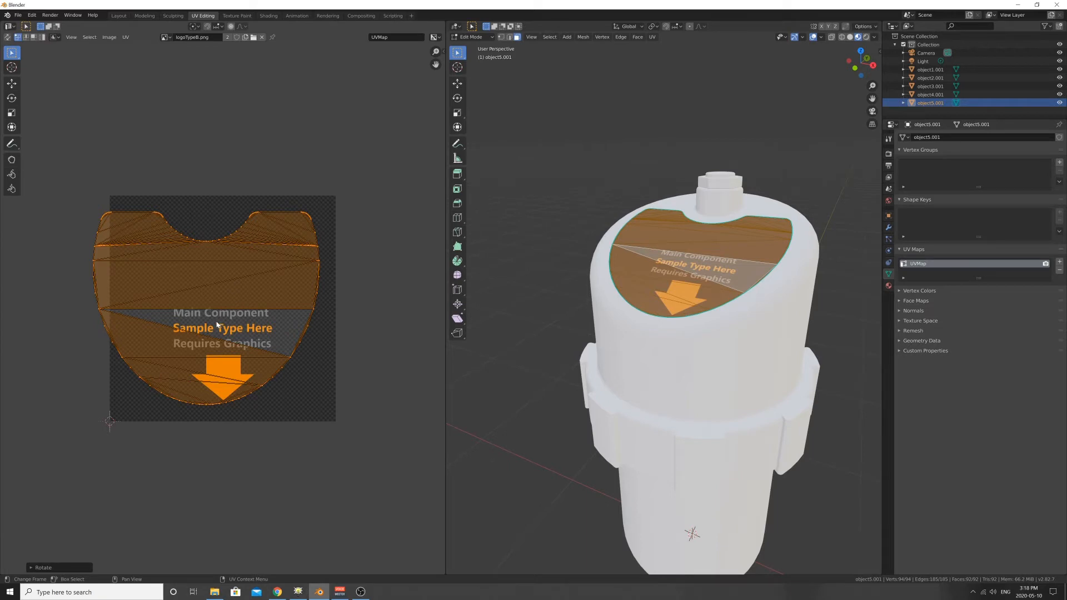
key("g")
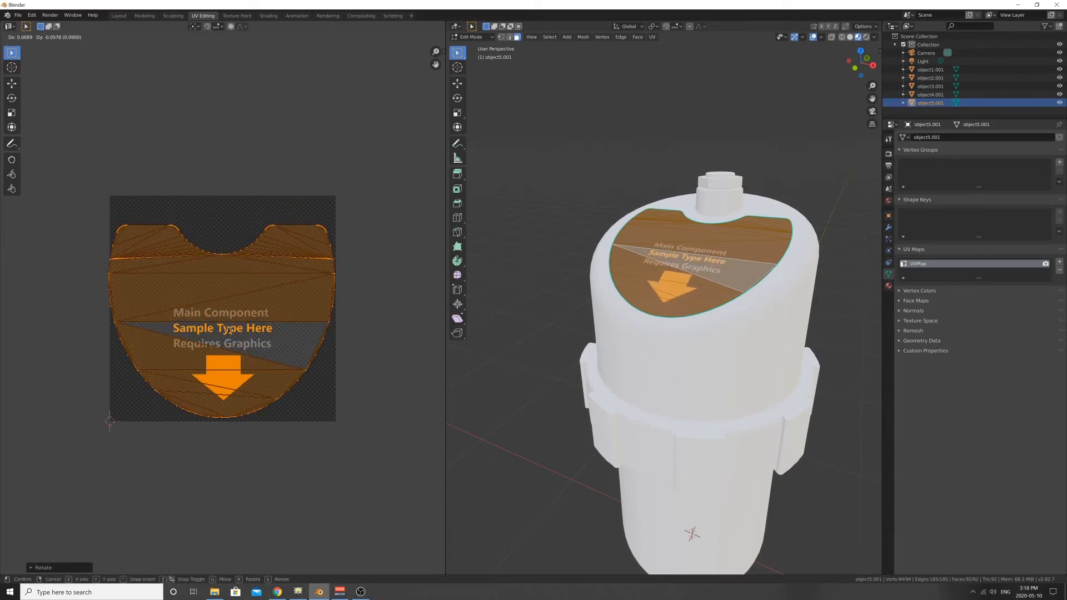
left_click(230, 332)
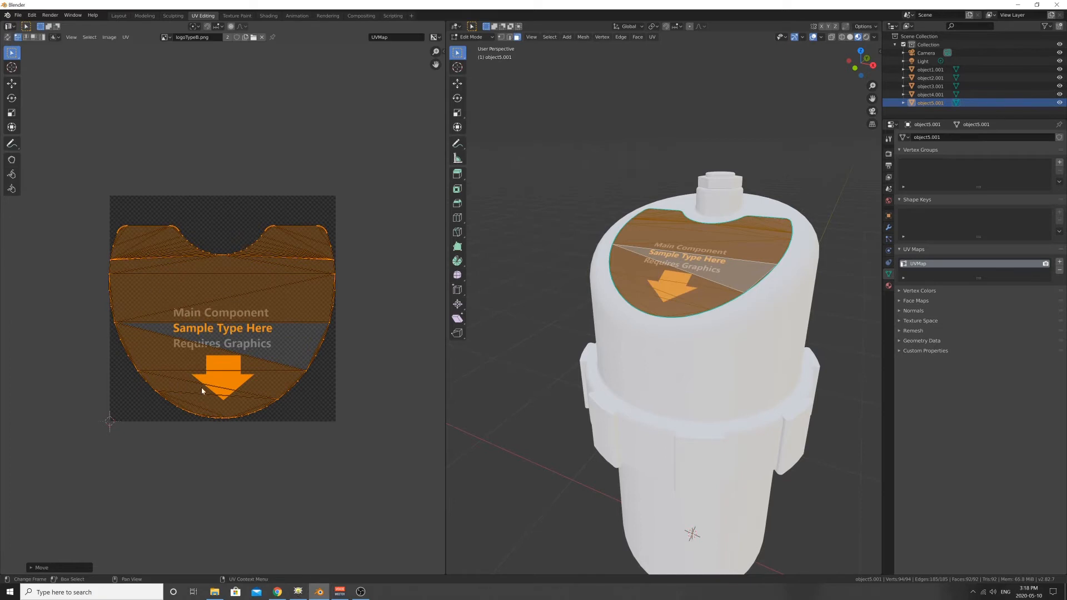
- Deselect the inset surface's faces, check the logo's orientation on the cap, and return to Object Mode
middle_click_drag(643, 294, 543, 234)
left_click(507, 139)
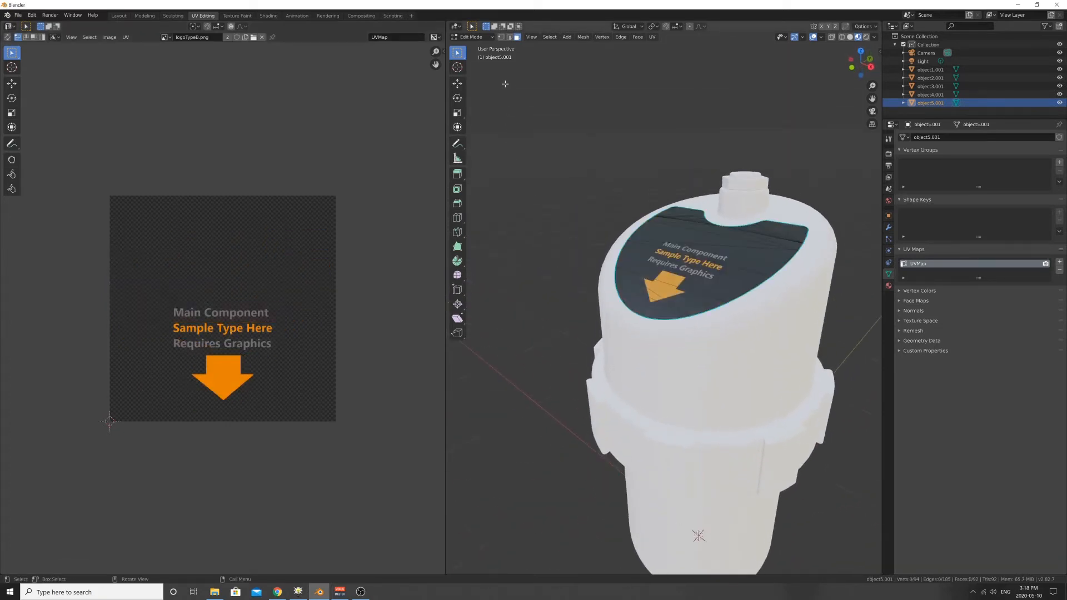
middle_click_drag(644, 164, 609, 139)
middle_click_drag(764, 247, 700, 281, "shift")
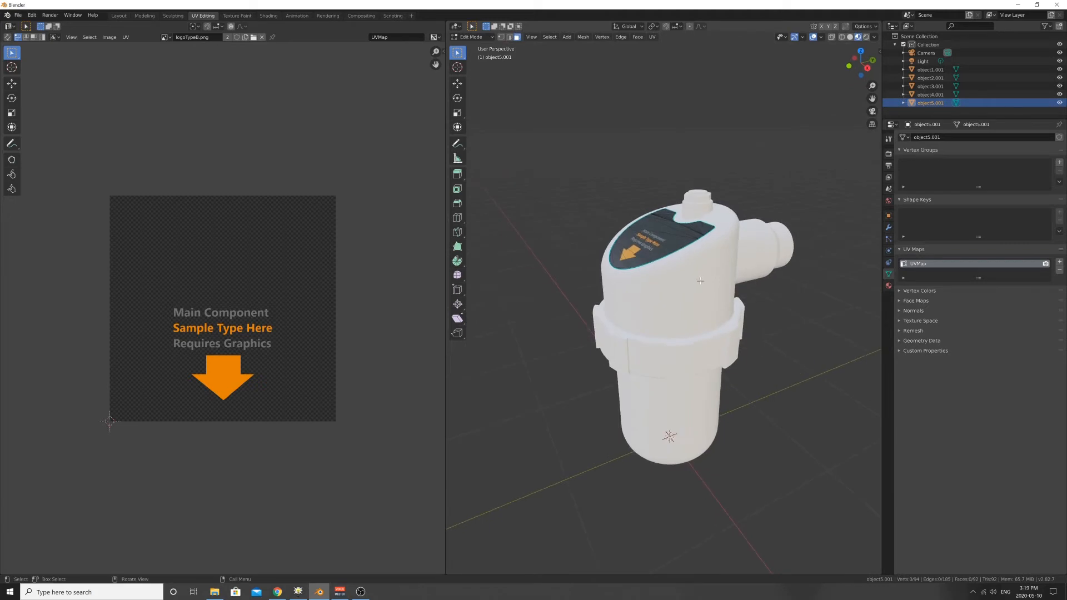
key("Tab")
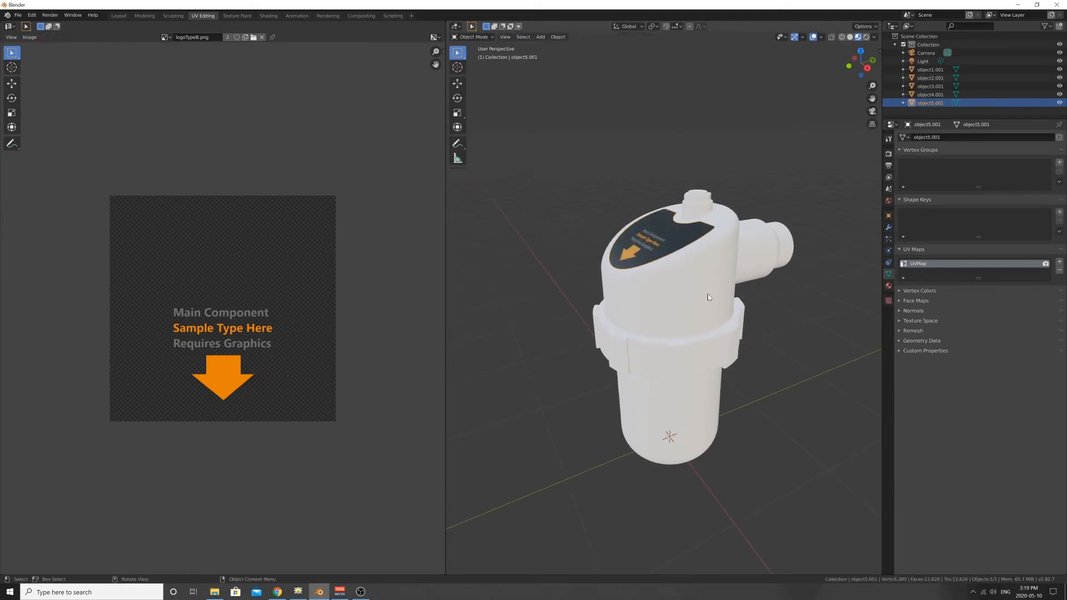
- Unwrap the main canister housing with Smart UV Project at default settings, deselect its faces, and return to Object Mode
left_click(710, 298)
middle_click_drag(762, 279, 731, 285, "shift")
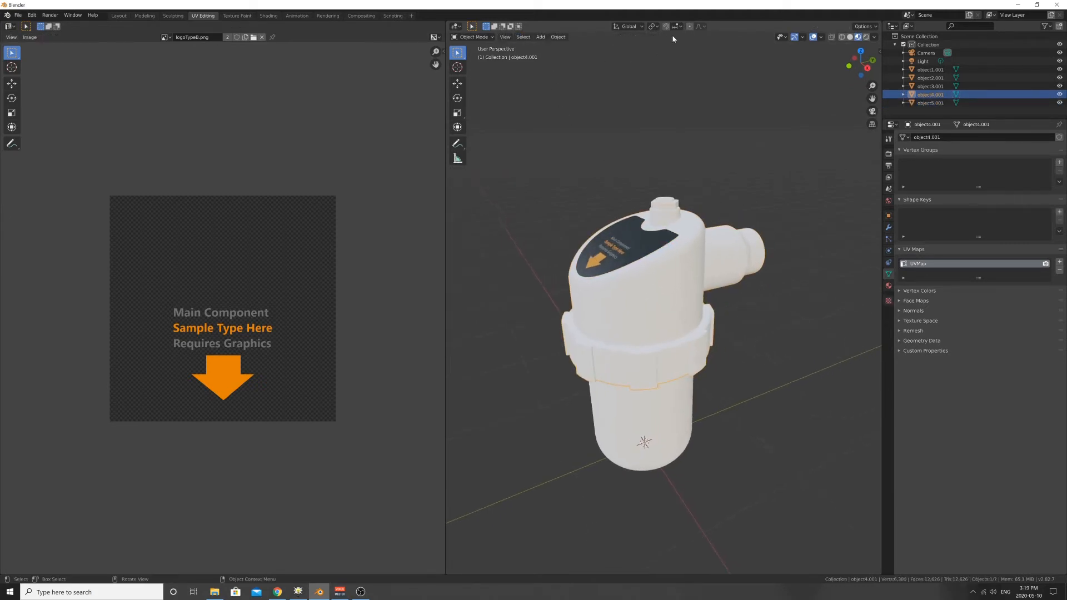
left_click(558, 38)
key("Tab")
left_click(653, 37)
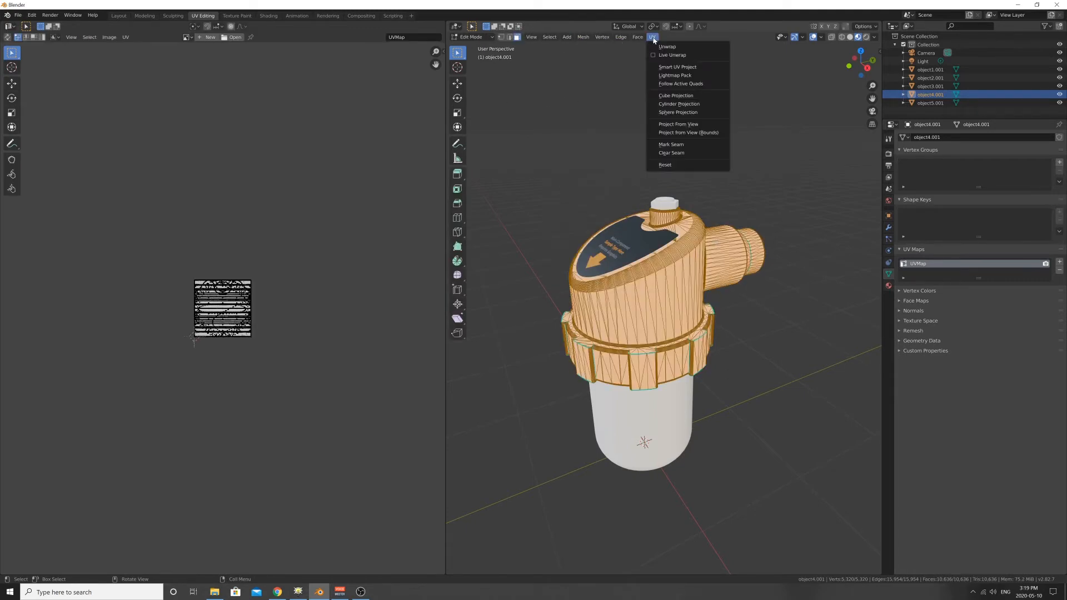
left_click(673, 68)
left_click(675, 127)
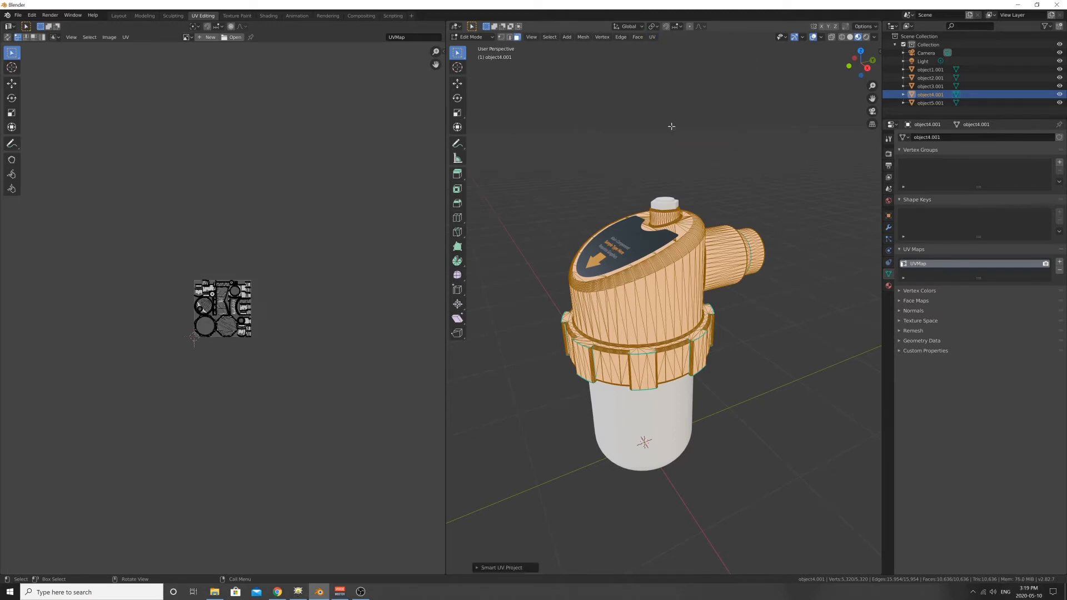
left_click(624, 162)
scroll(641, 248, "up", 3)
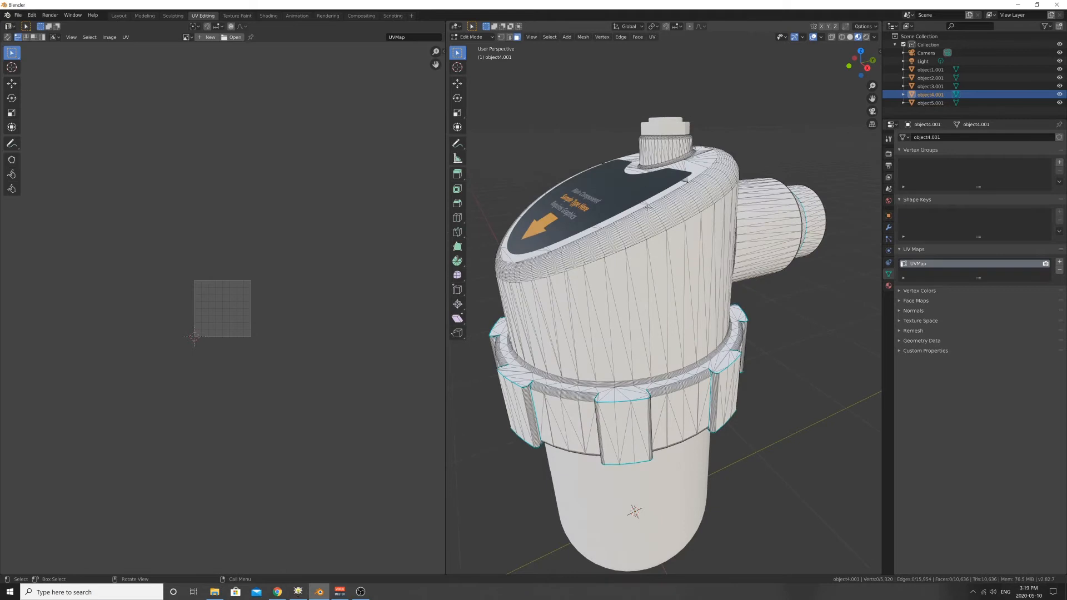
key("Tab")
- Unwrap the hex nut on top of the canister with Smart UV Project at default settings and return to Object Mode
left_click(672, 112)
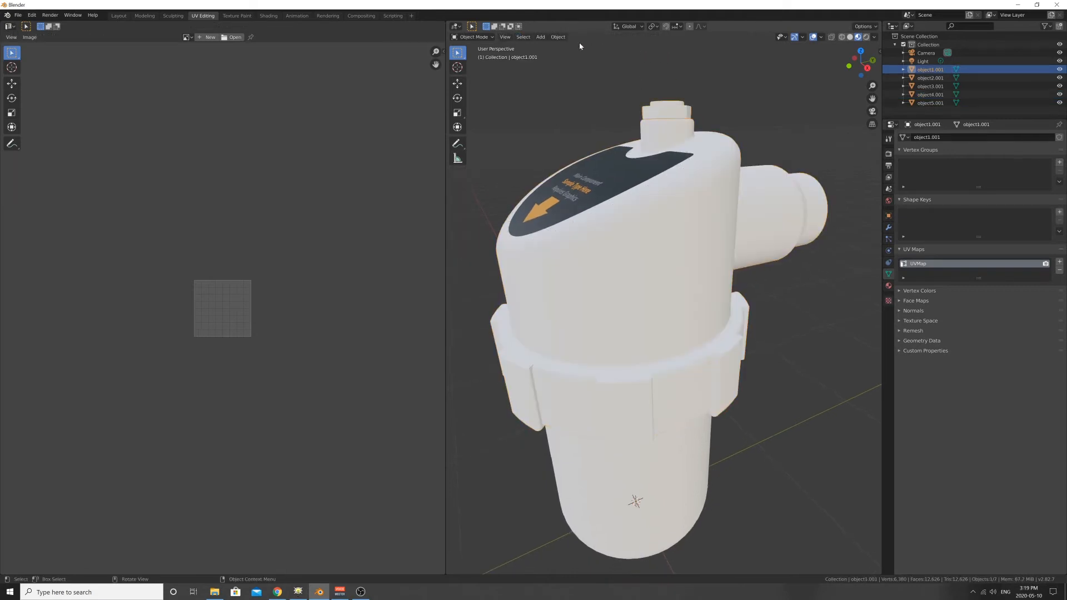
left_click(558, 37)
key("Tab")
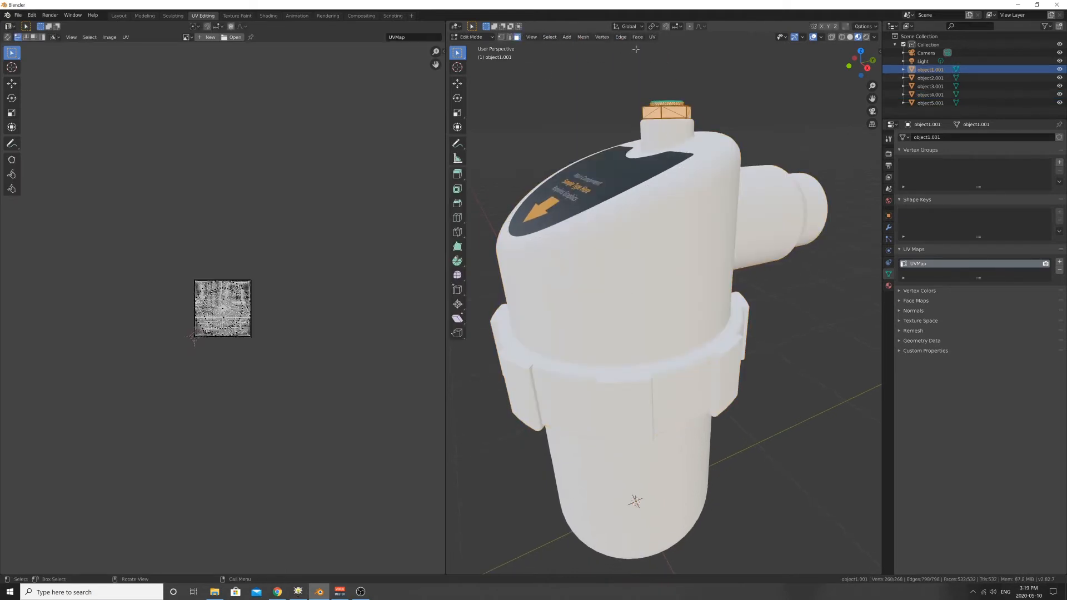
left_click(654, 37)
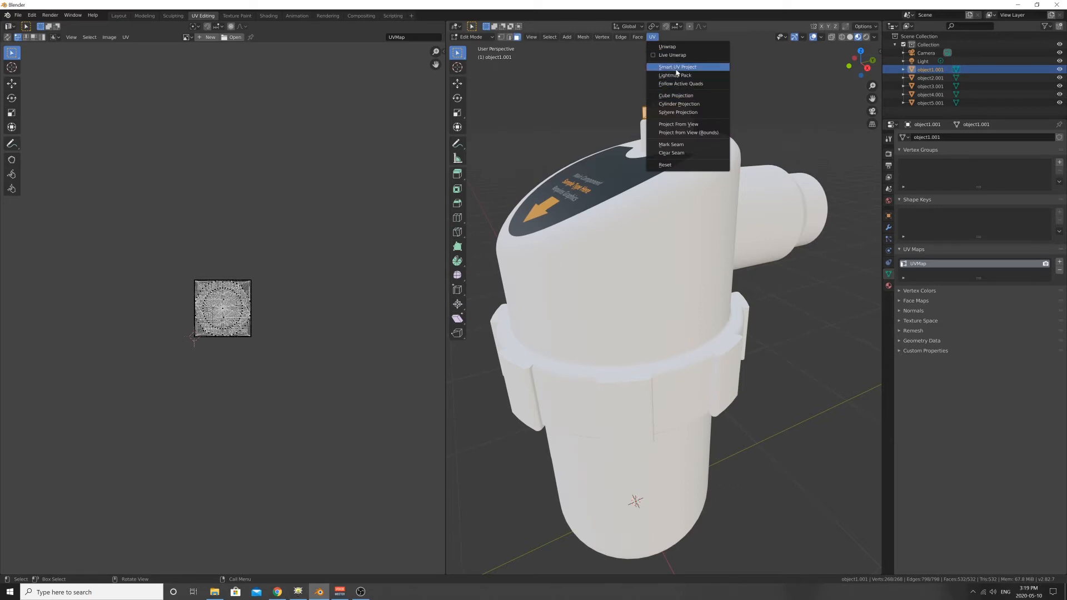
left_click(678, 71)
left_click(669, 126)
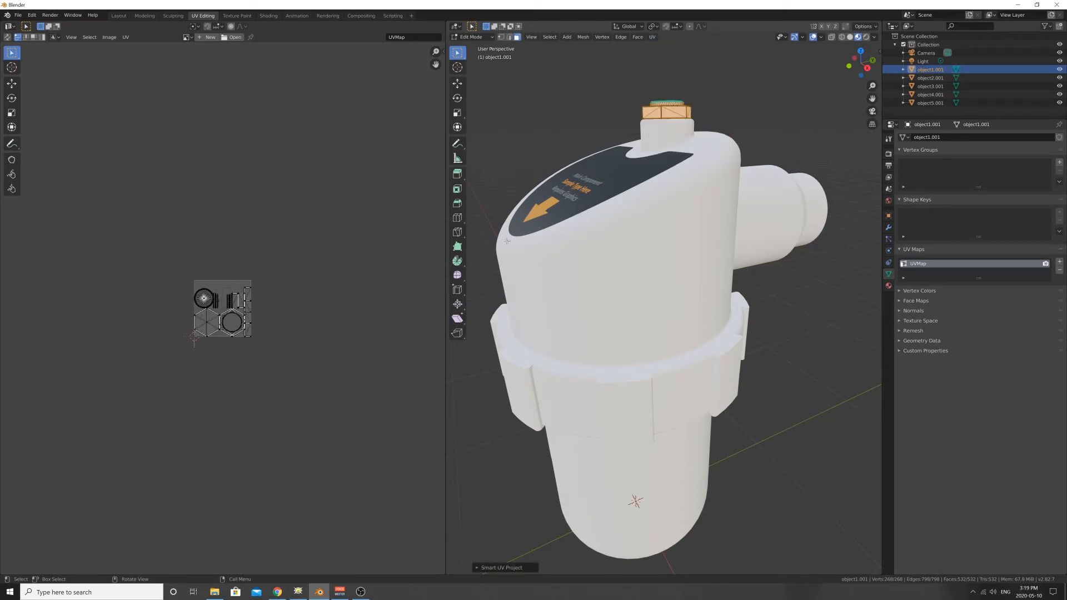
scroll(255, 301, "up", 6)
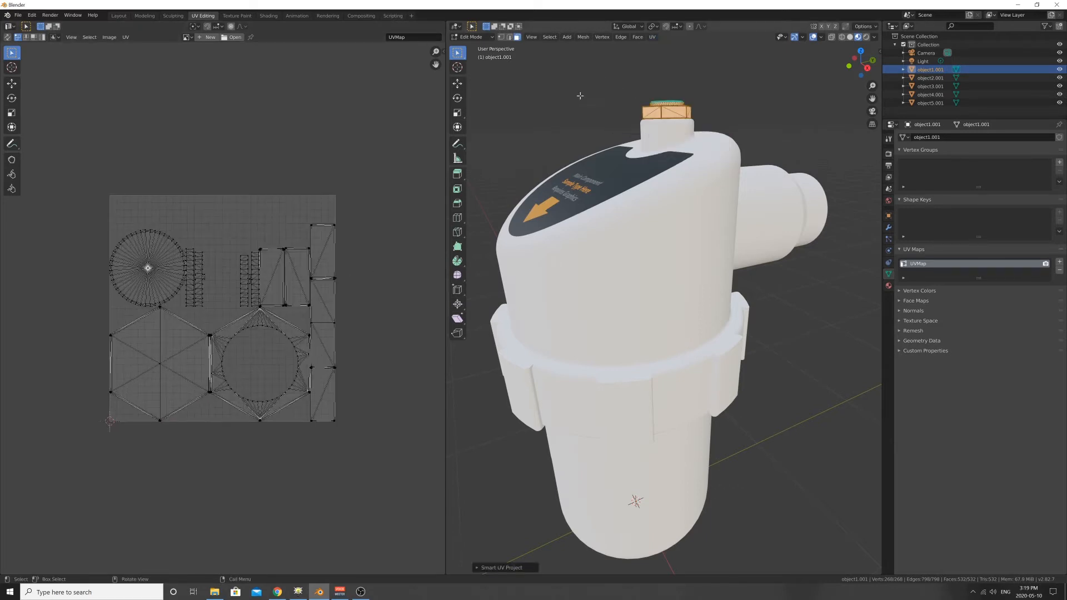
key("Tab")
- Unwrap the lower rounded bowl with Smart UV Project at default settings and return to Object Mode
middle_click_drag(647, 342, 649, 262, "shift")
left_click(645, 326)
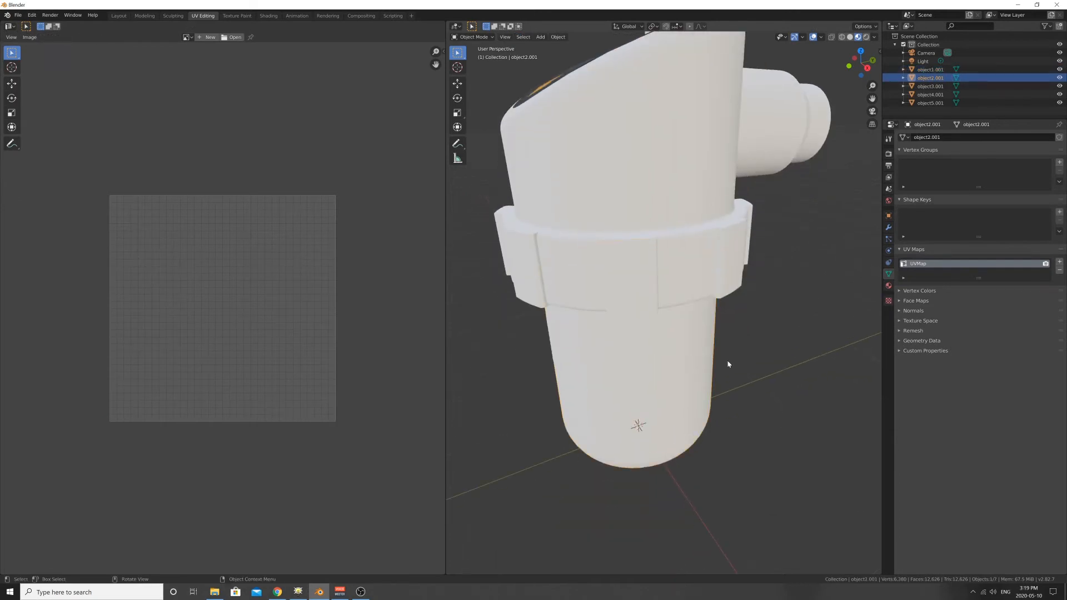
middle_click_drag(728, 364, 725, 307)
key("Tab")
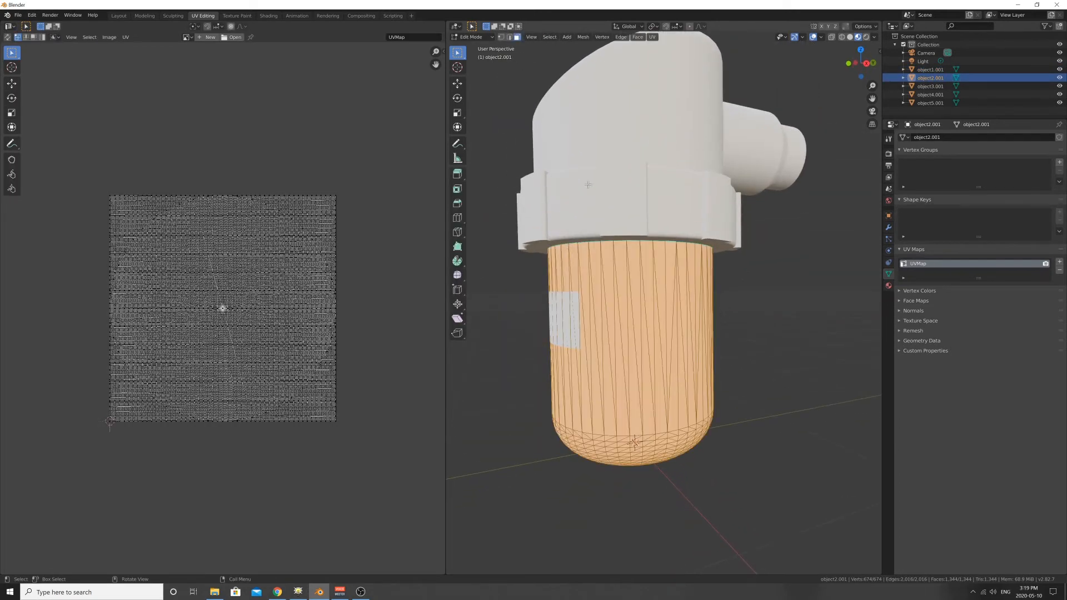
left_click(652, 37)
left_click(671, 69)
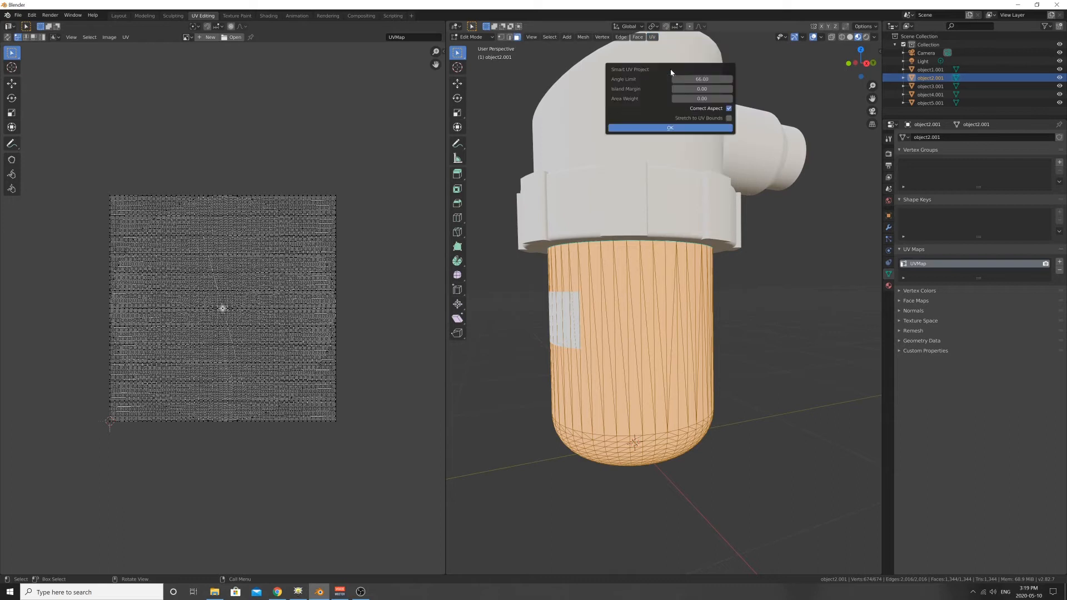
left_click(667, 127)
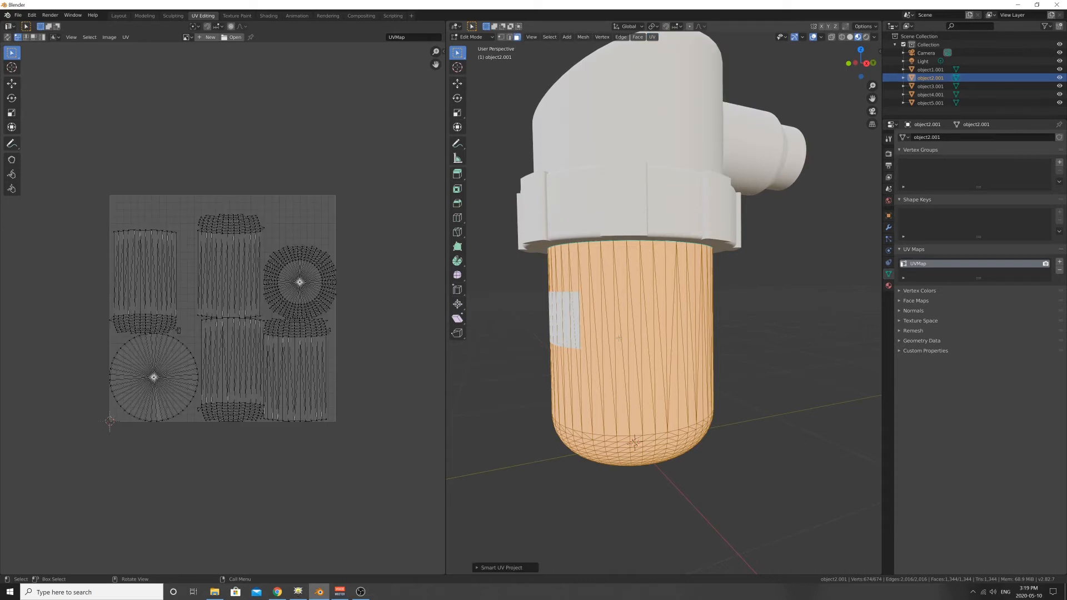
key("Tab")
- Unwrap the rectangular label patch on the lower bowl with Smart UV Project at default settings and check its UV layout
left_click(555, 324)
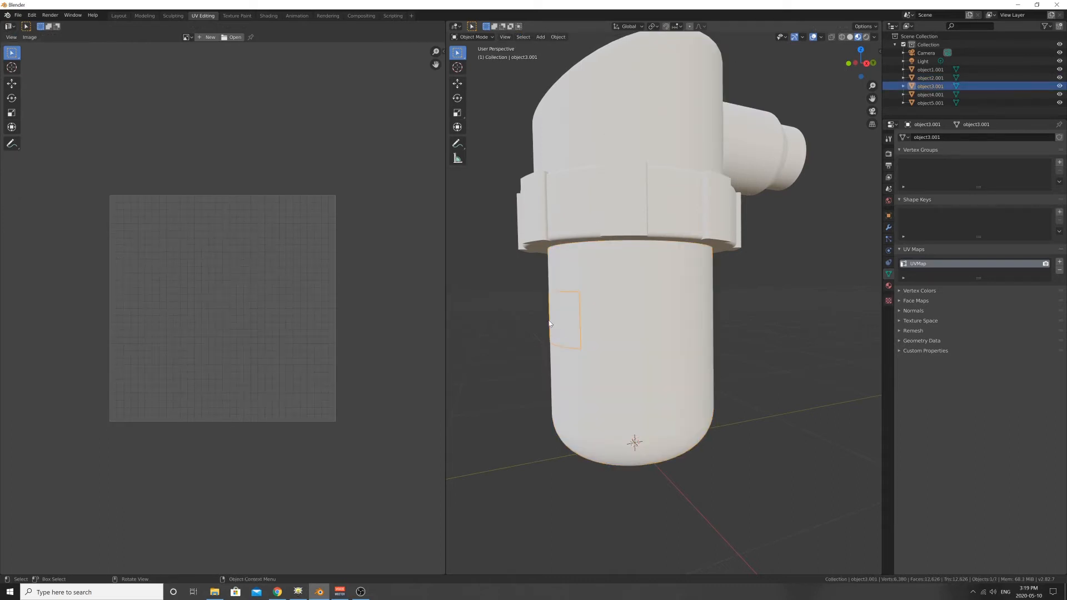
key("Tab")
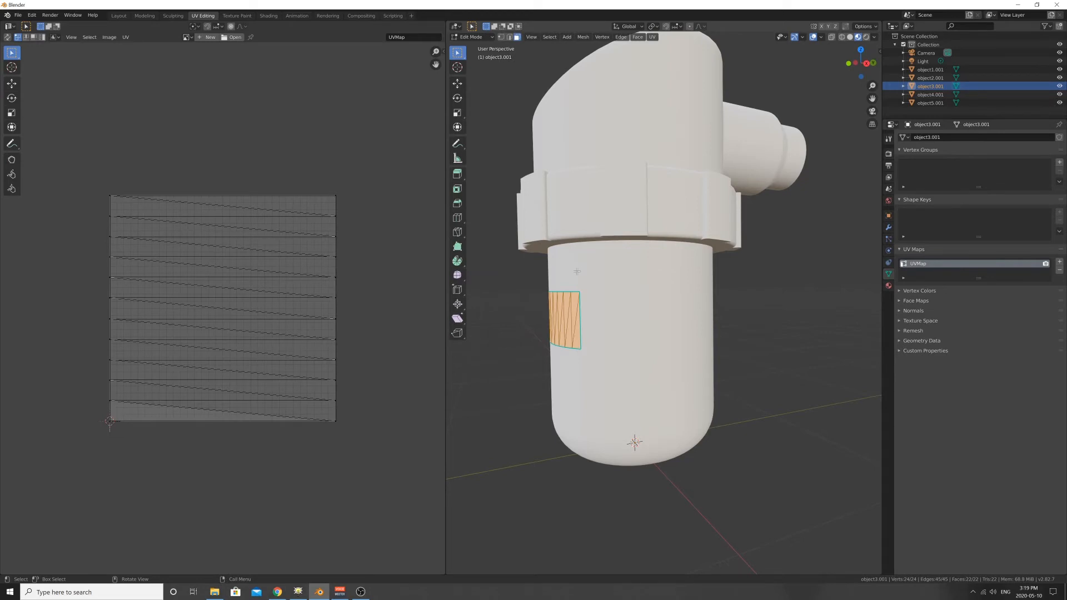
left_click(654, 38)
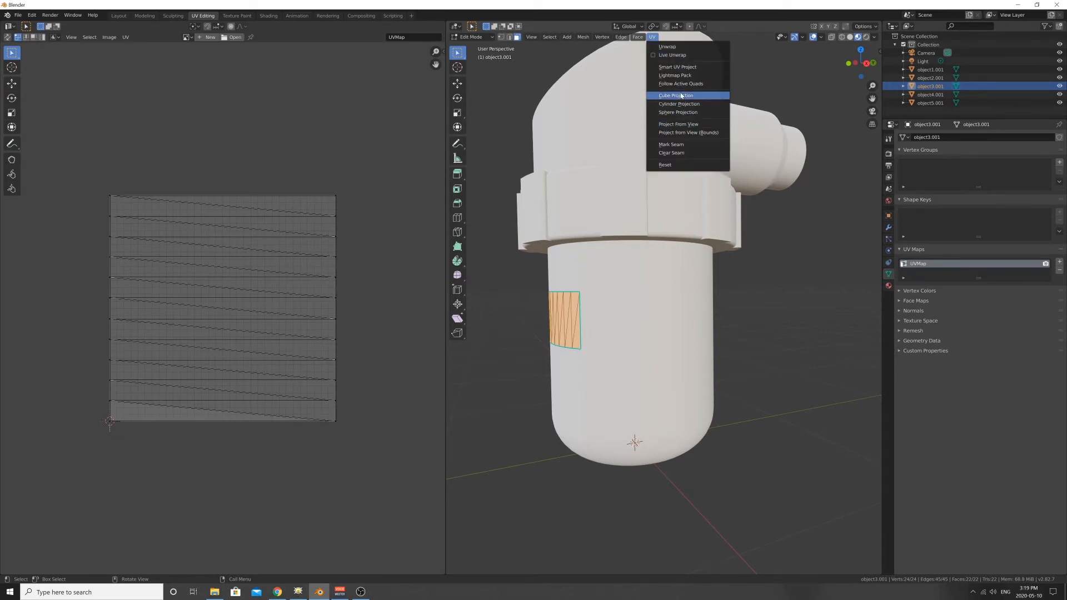
left_click(677, 66)
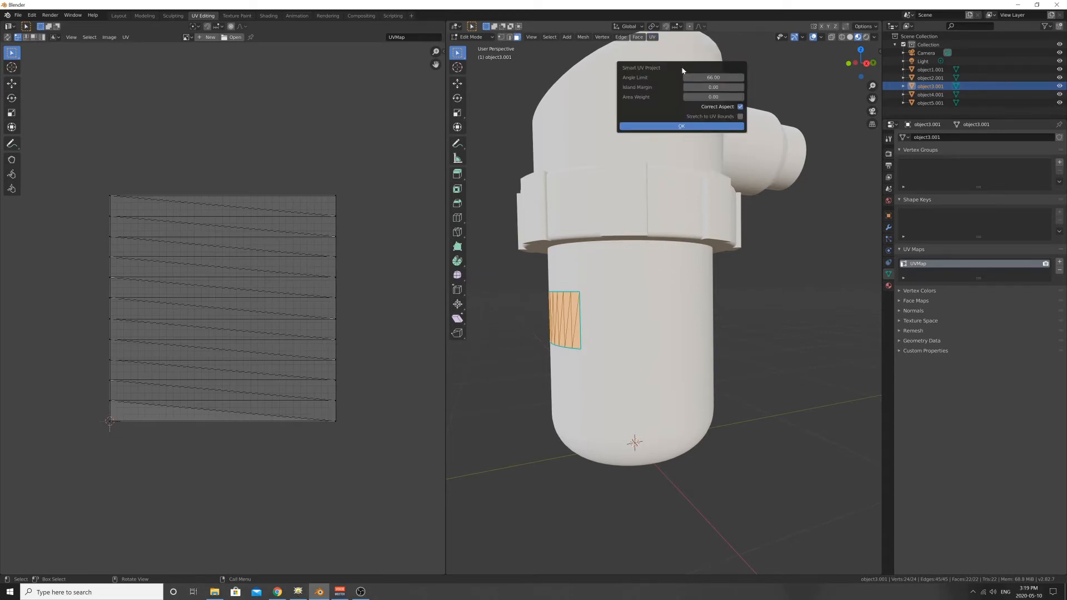
left_click(677, 127)
middle_click_drag(544, 323, 566, 333, "shift")
key("Tab")
key("Tab")
middle_click_drag(168, 361, 236, 352)
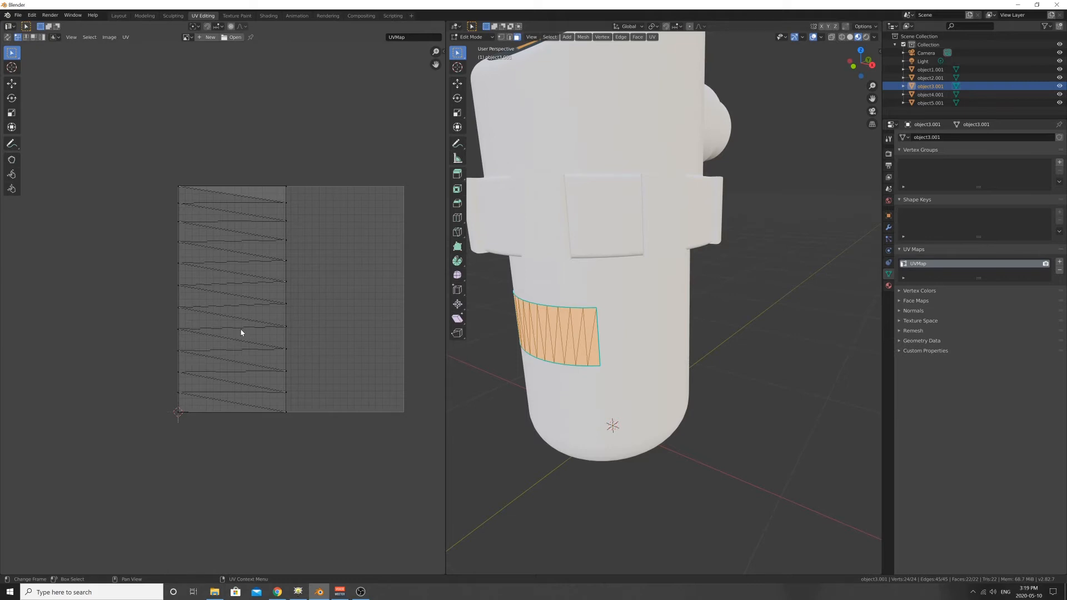
- In the Shading workspace, add a second material slot with a new material to the label patch and put the patch in Edit Mode
left_click(269, 16)
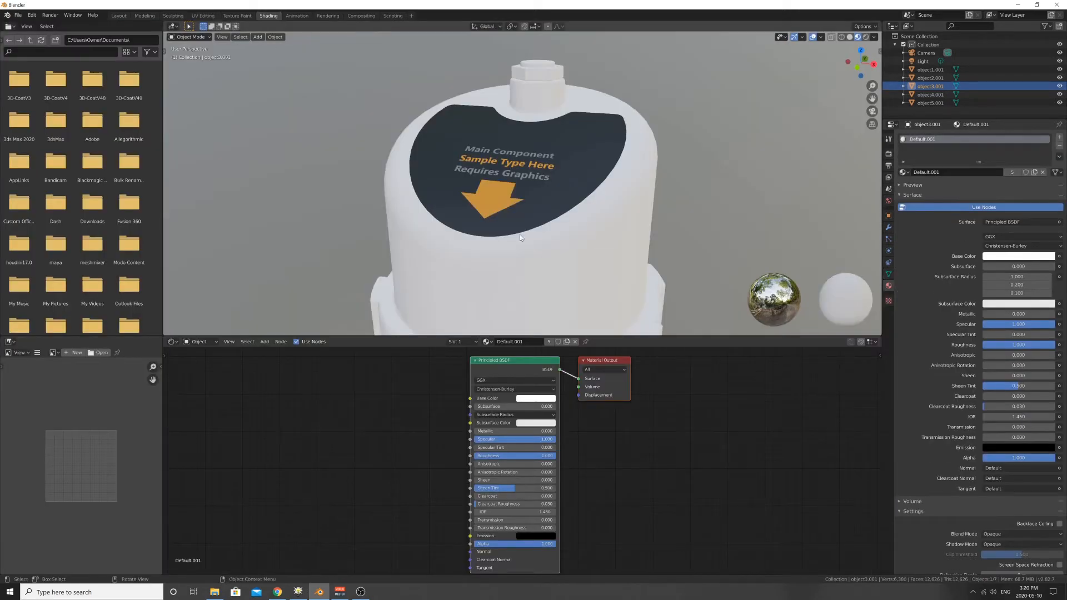
middle_click_drag(521, 237, 413, 176)
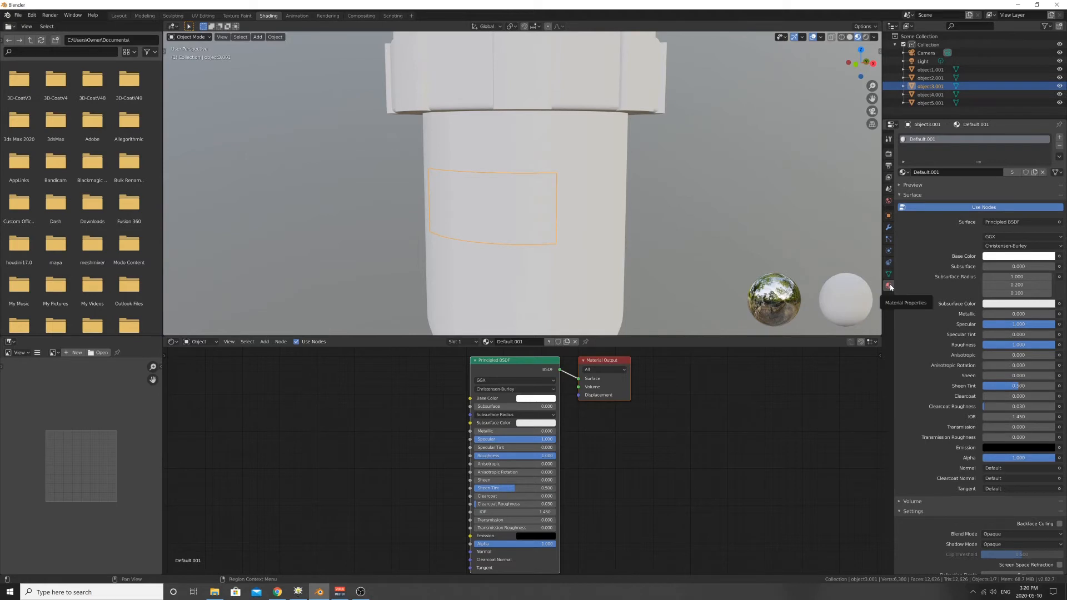
left_click(1059, 136)
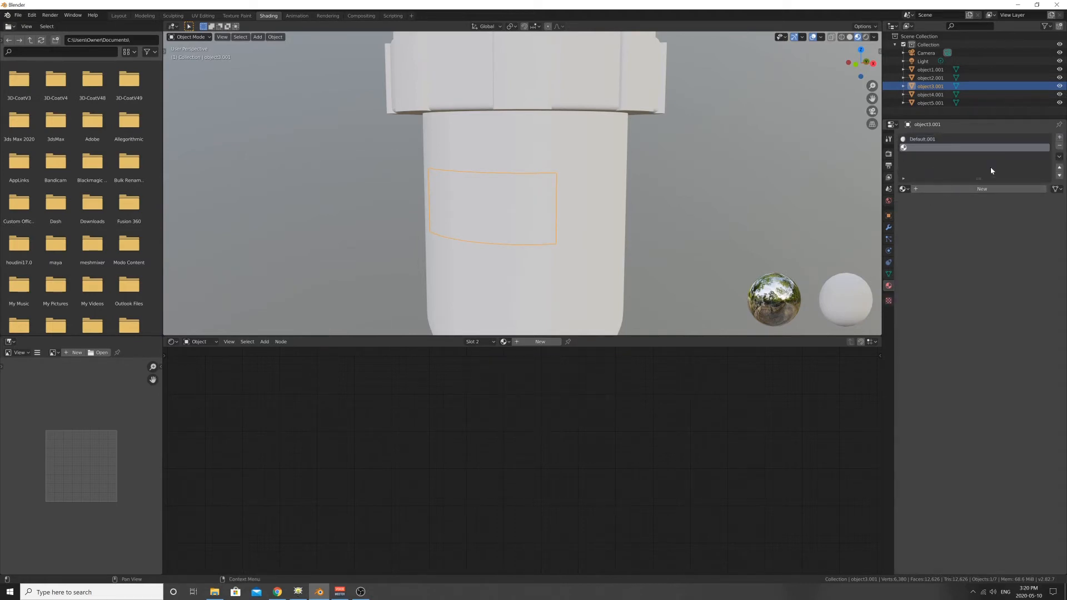
left_click(970, 189)
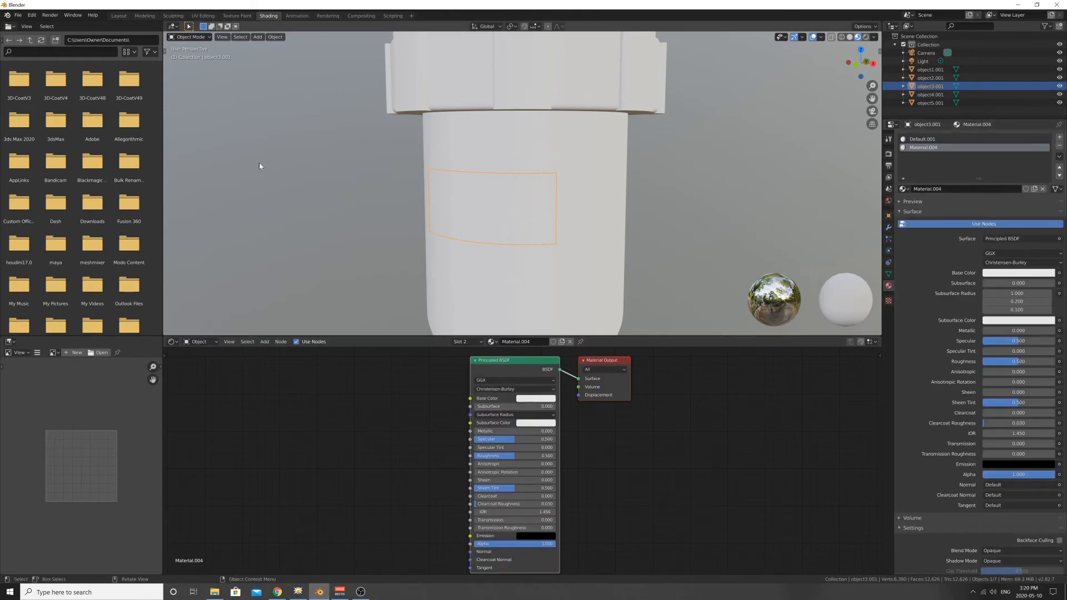
left_click(197, 38)
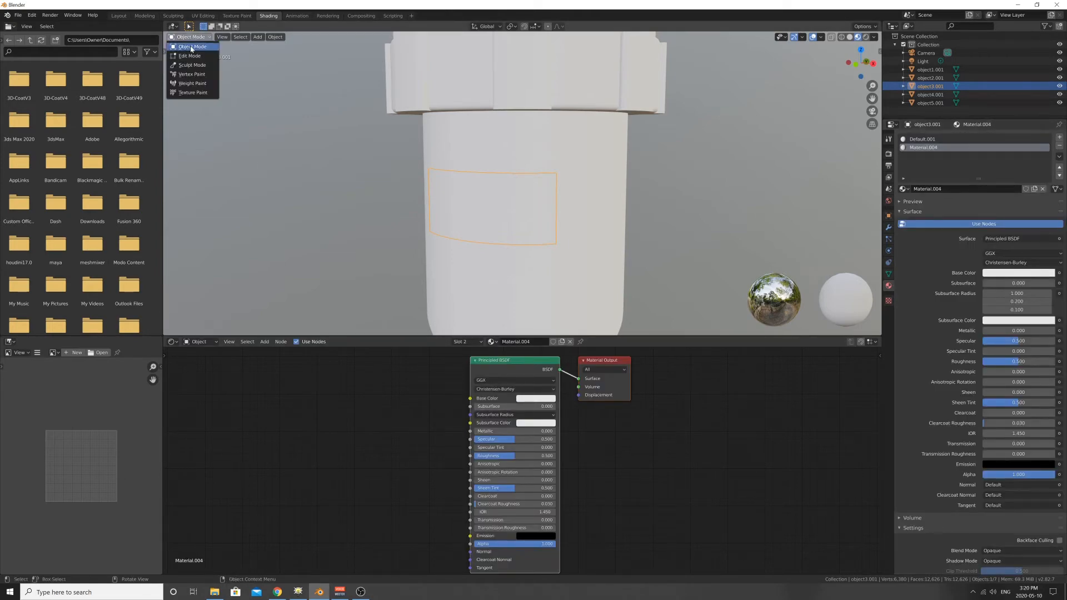
left_click(195, 57)
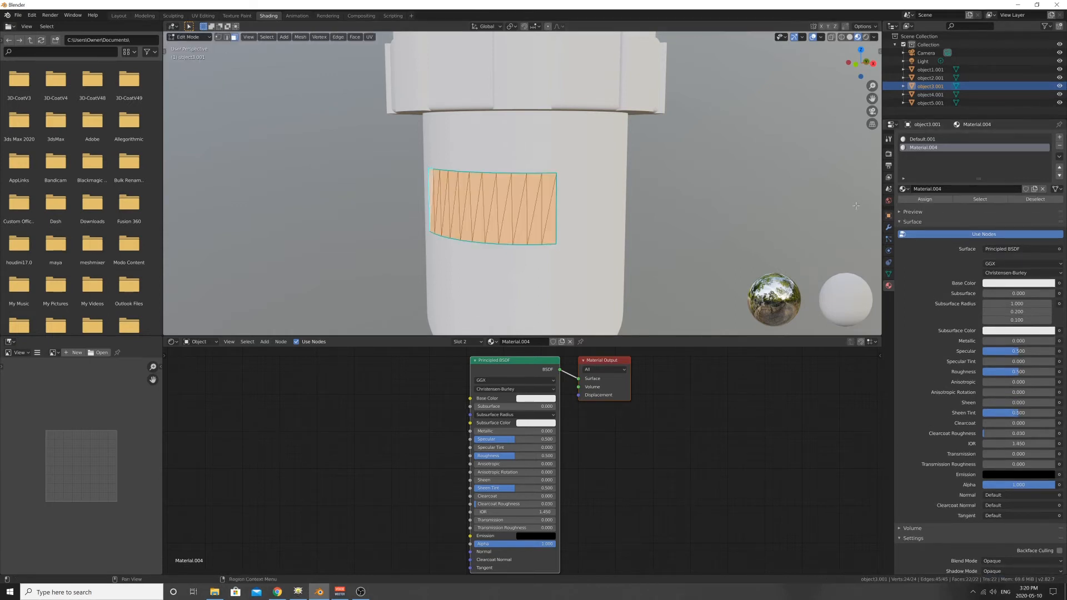
- Assign the new second-slot material to the label patch's selected faces and tint its base color light purple
left_click(926, 200)
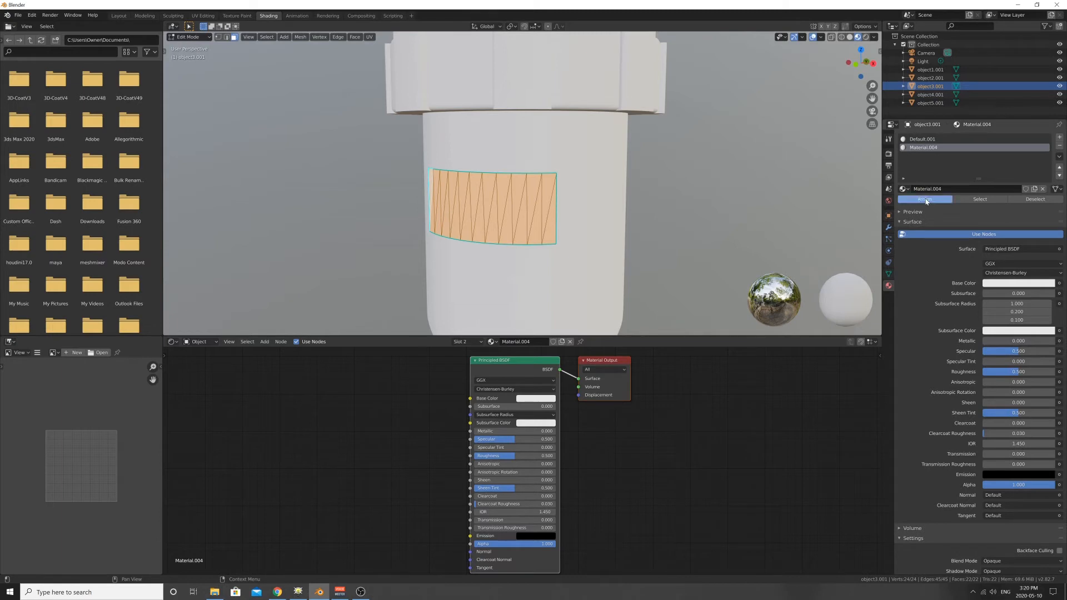
left_click(1013, 285)
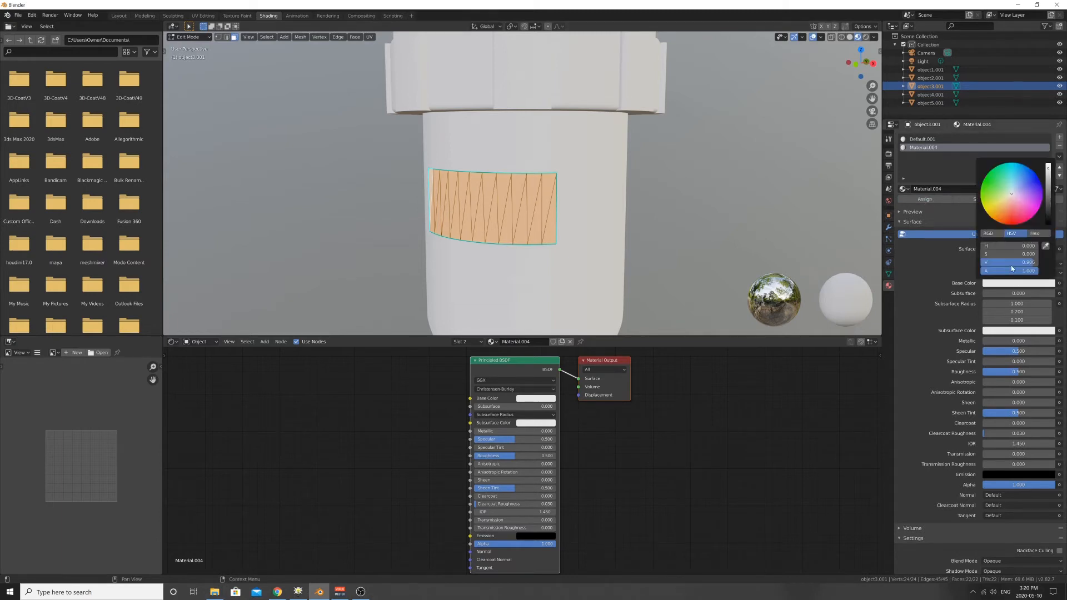
left_click_drag(1016, 186, 1025, 189)
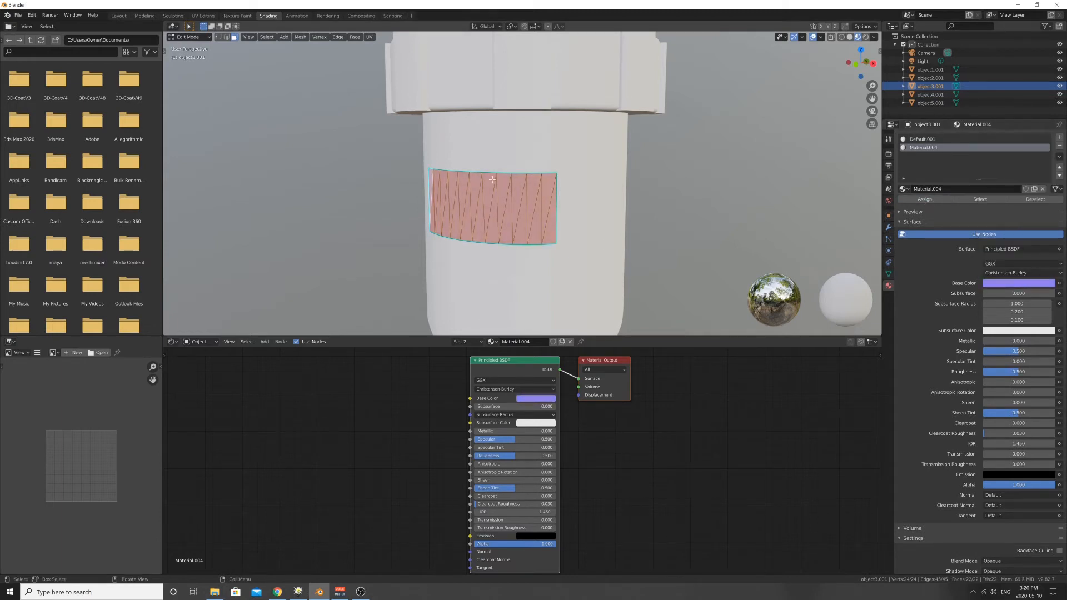
- Add an Image Texture node to the label material and connect its Color output to the Principled BSDF's Base Color
middle_click_drag(429, 445, 483, 446)
left_click(265, 342)
mouse_move(280, 388)
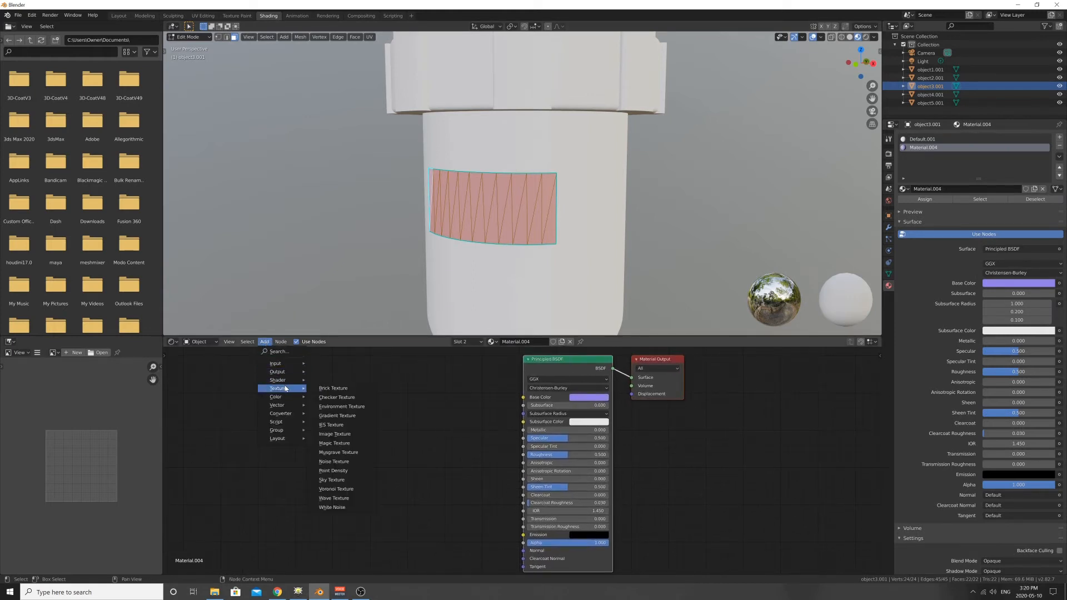
left_click(342, 438)
left_click(306, 371)
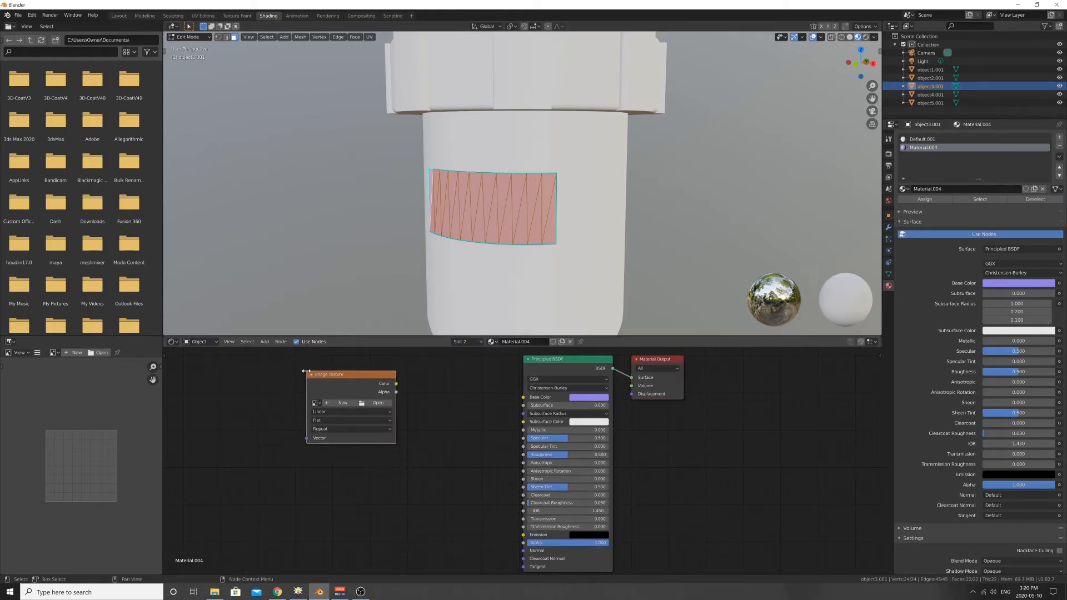
left_click_drag(398, 384, 523, 397)
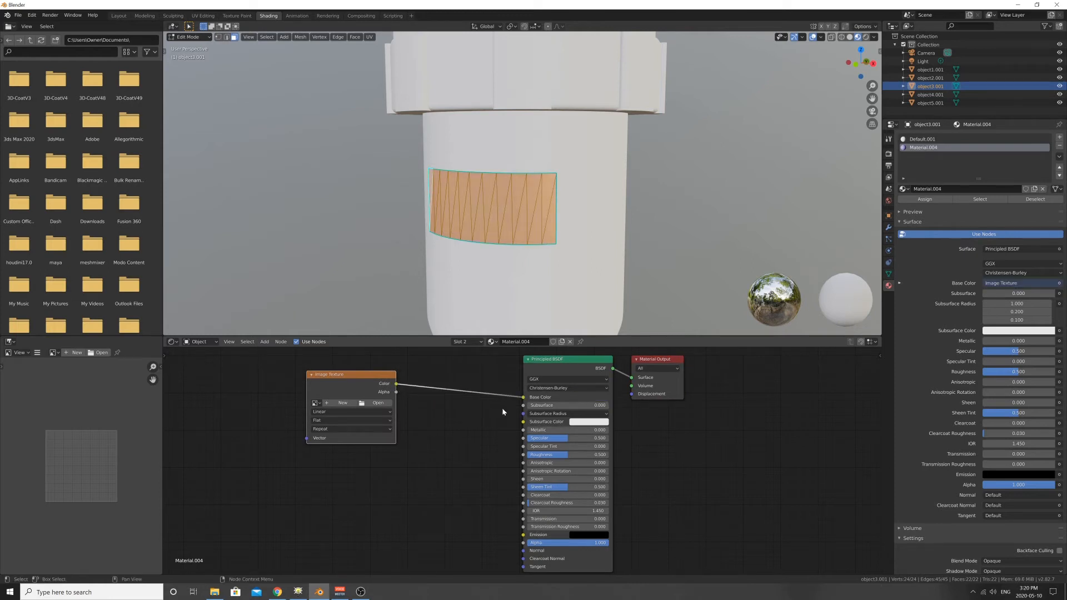
- Load LogoType01.png from the curvedTest folder into the label material's Image Texture node
middle_click_drag(524, 221, 519, 247)
scroll(517, 247, "up", 2)
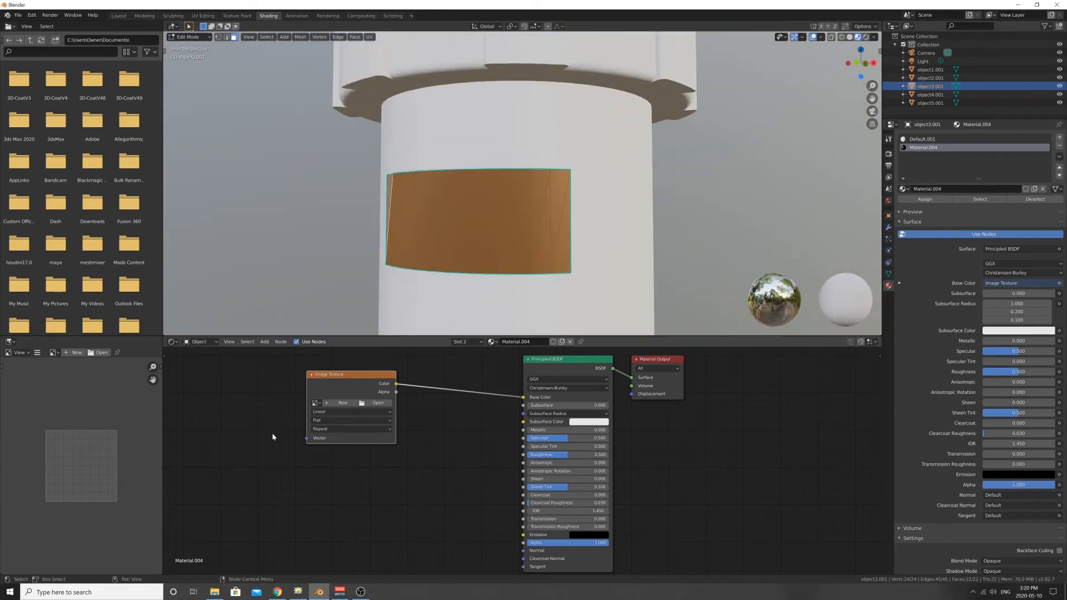
left_click(377, 403)
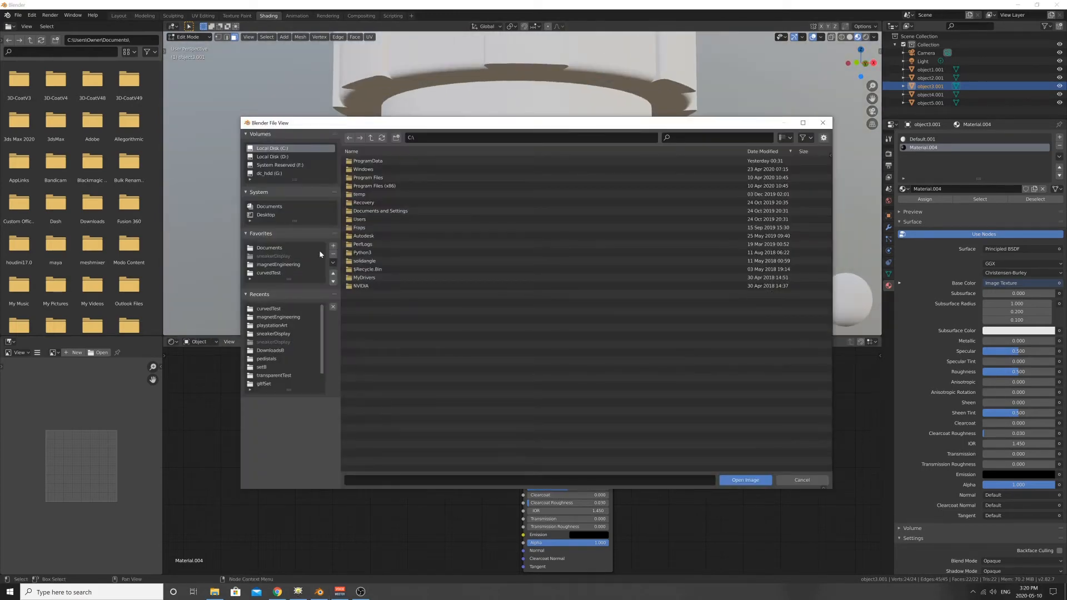
left_click(269, 273)
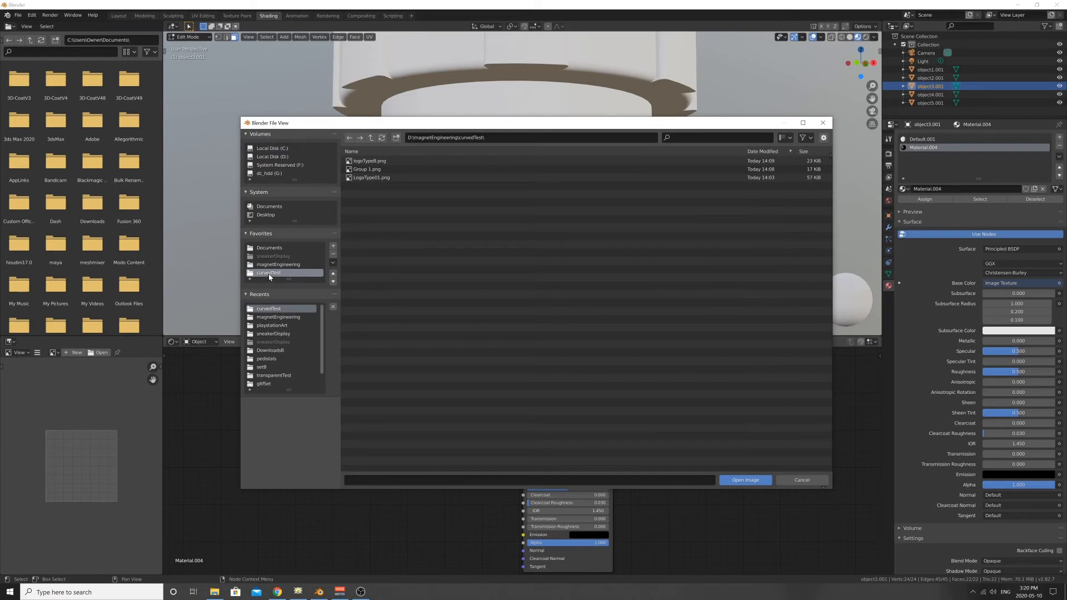
left_click(368, 178)
left_click(745, 480)
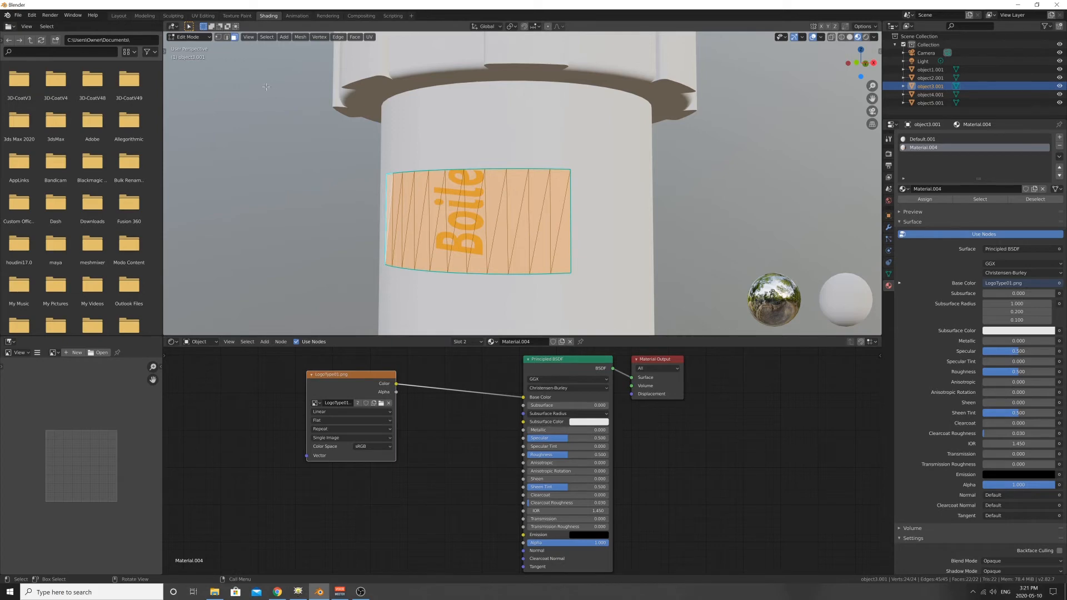
- In the UV Editing workspace, select all of the label patch's UVs and rotate them a quarter turn
left_click(203, 15)
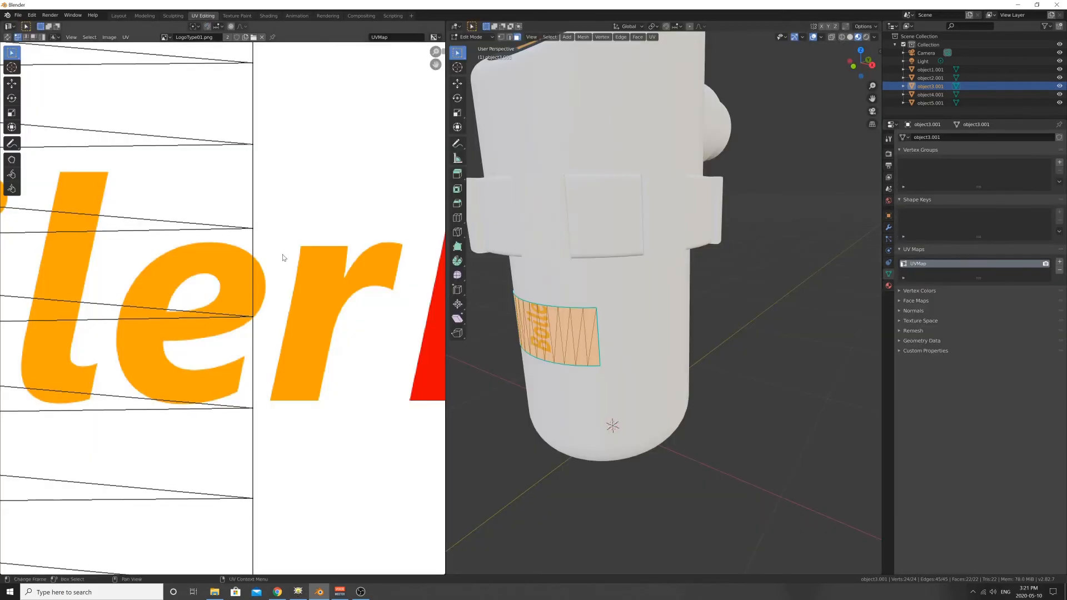
scroll(283, 258, "down", 7)
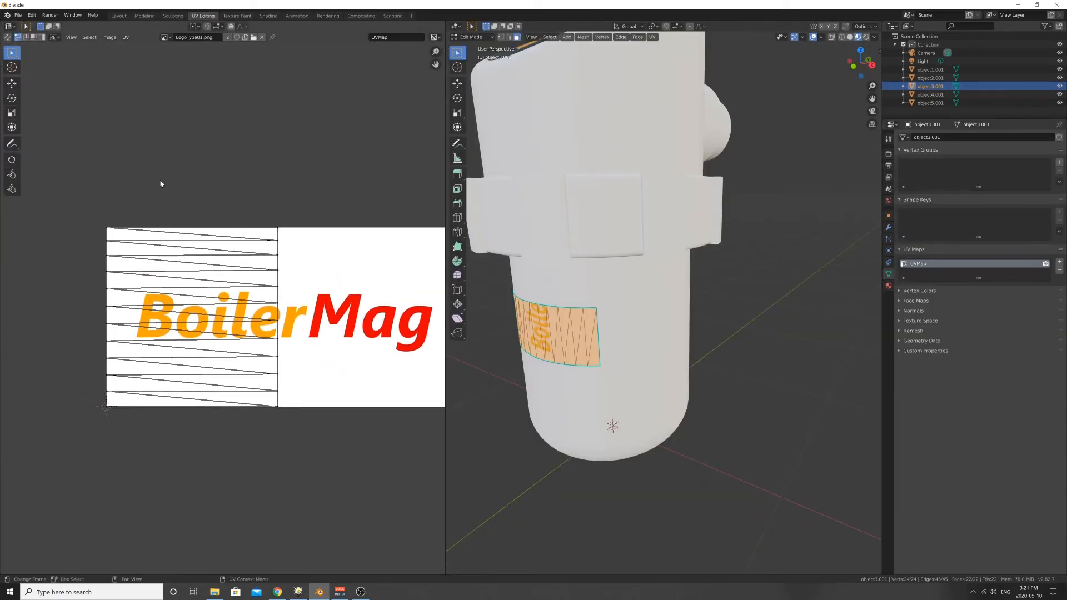
left_click_drag(54, 145, 315, 447)
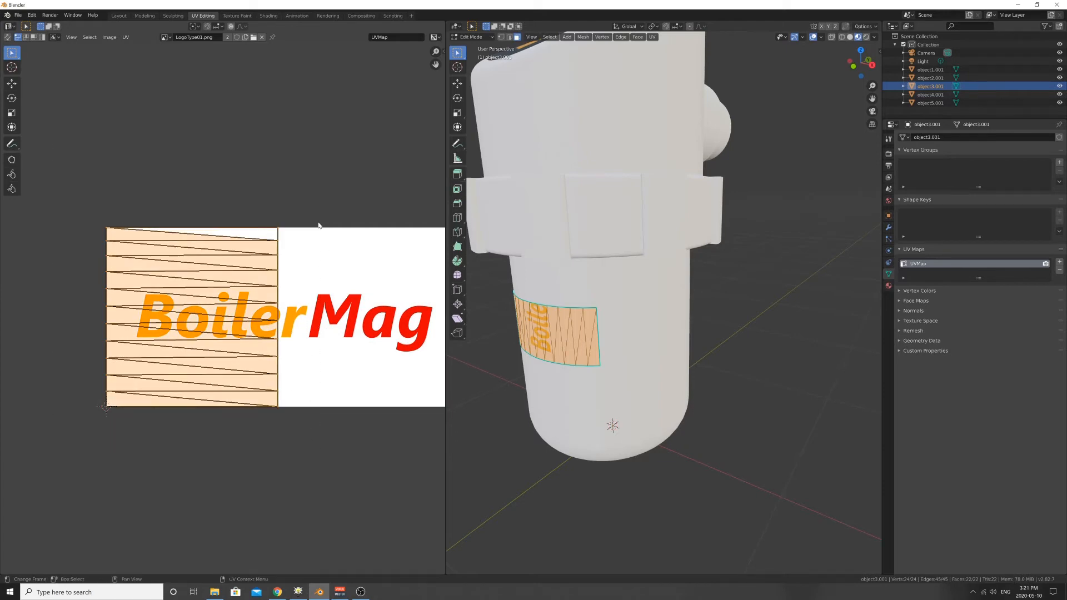
key("r")
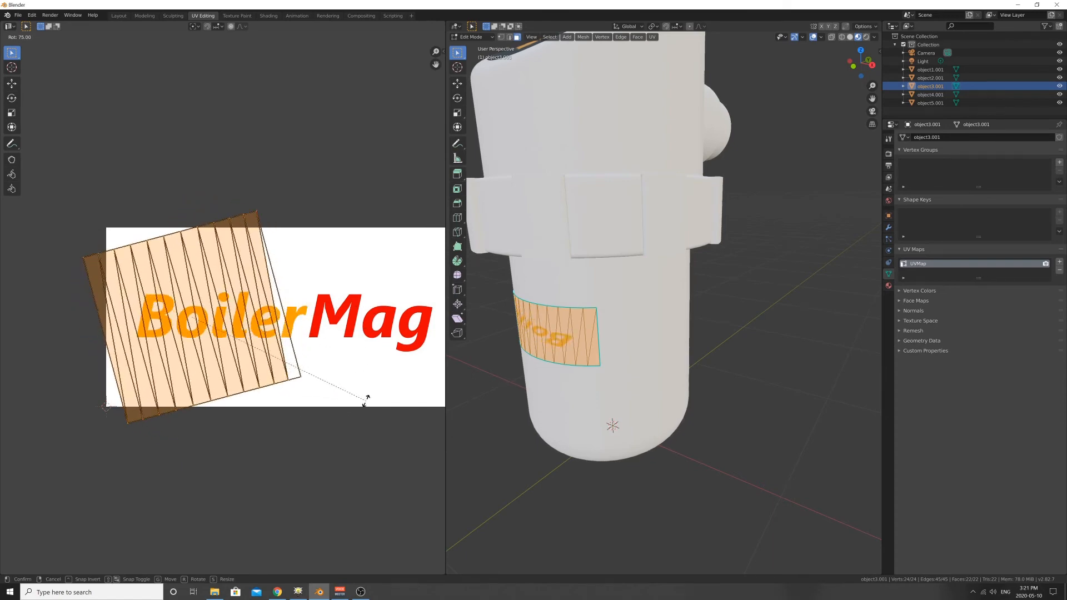
left_click(321, 446)
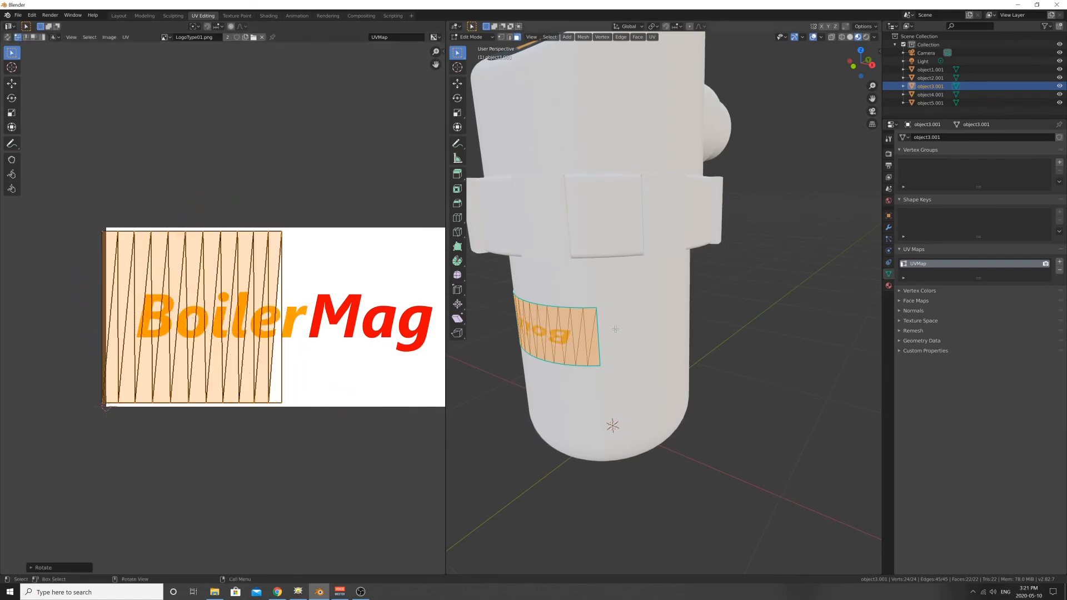
- Mirror and widen the label patch's UVs along X with a scale of about -2.2
middle_click_drag(615, 329, 708, 287)
scroll(550, 320, "up", 1)
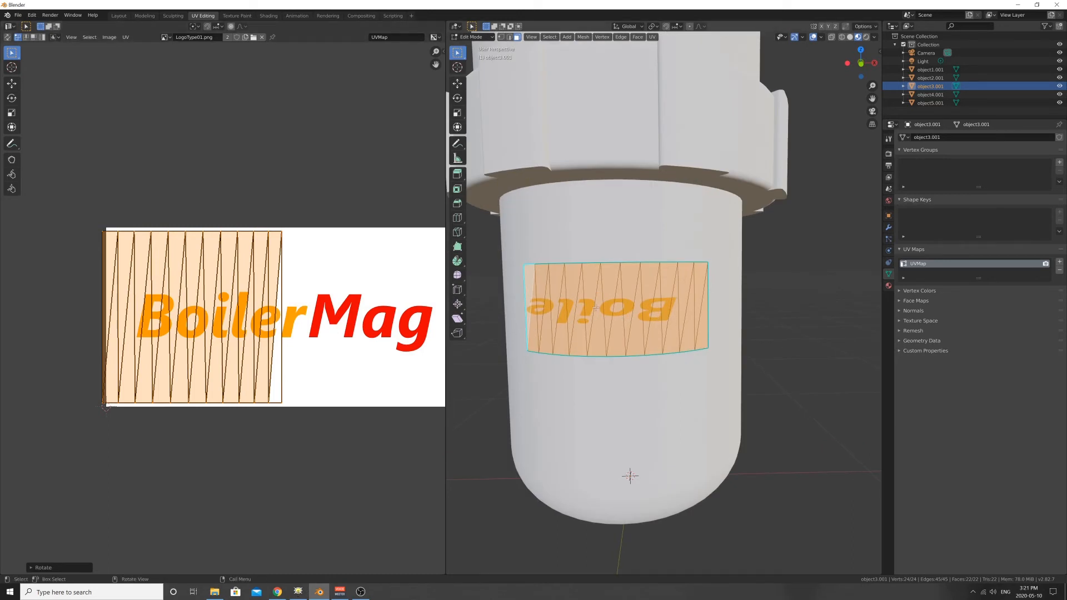
scroll(301, 317, "down", 2)
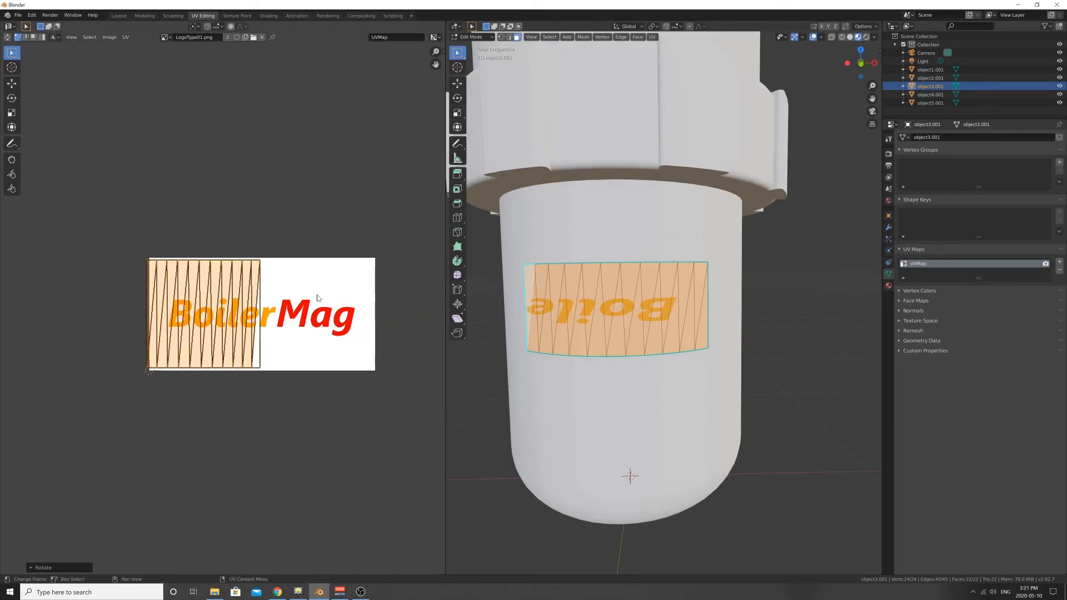
key("s")
key("x")
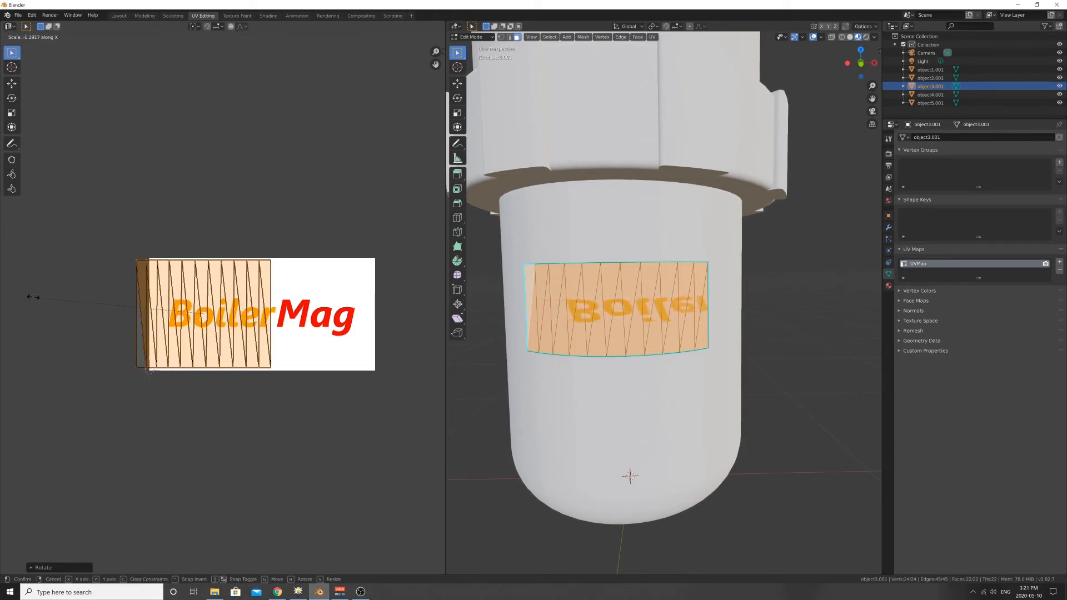
left_click(343, 292)
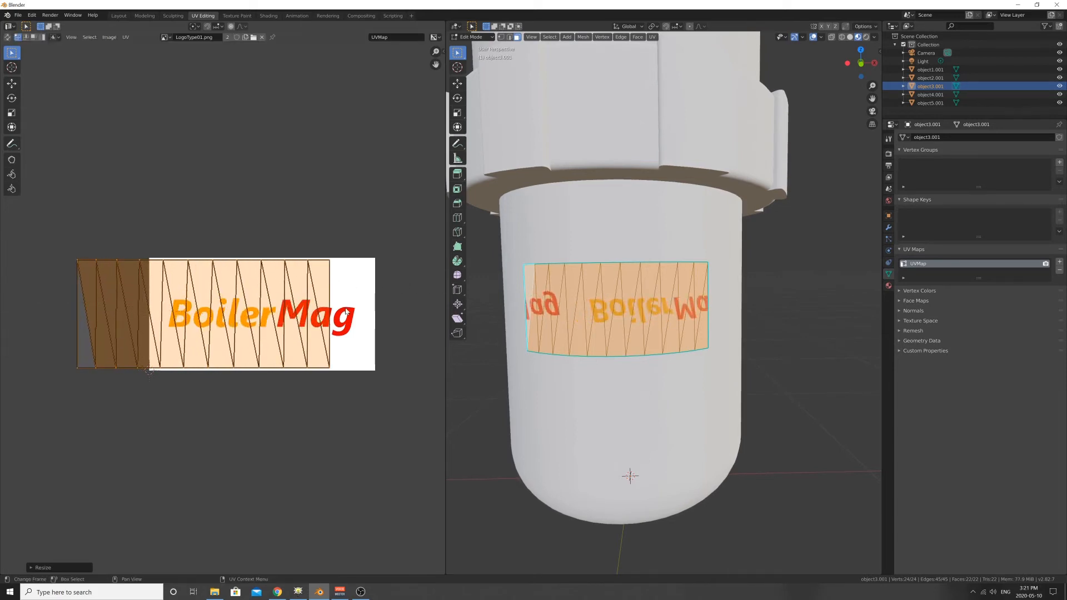
- Flip and flatten the label UVs along Y with a scale of about -0.6 and center them over the BoilerMag logo
key("s")
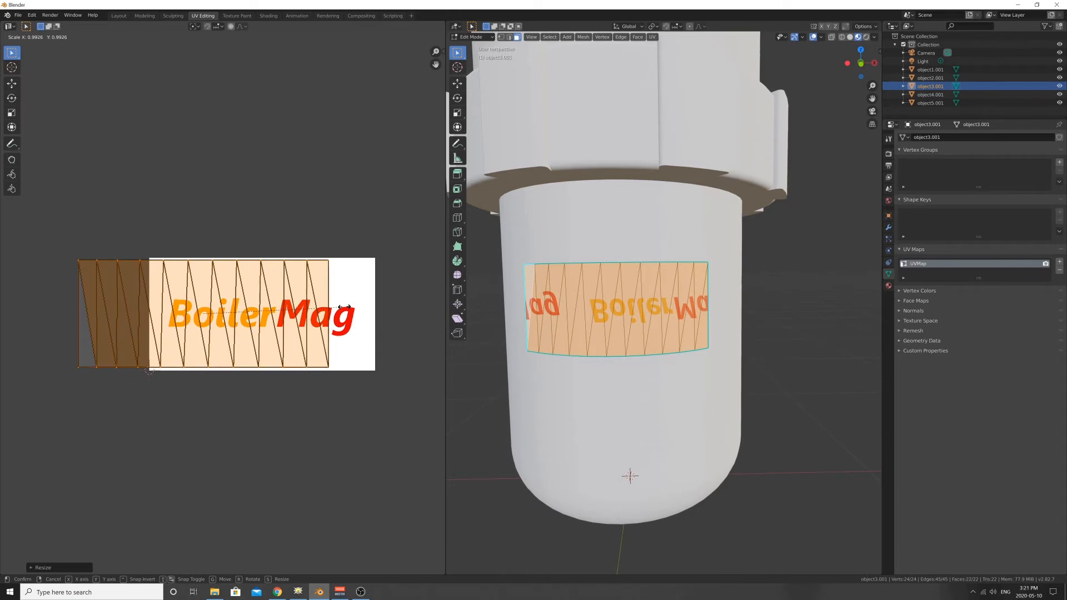
key("y")
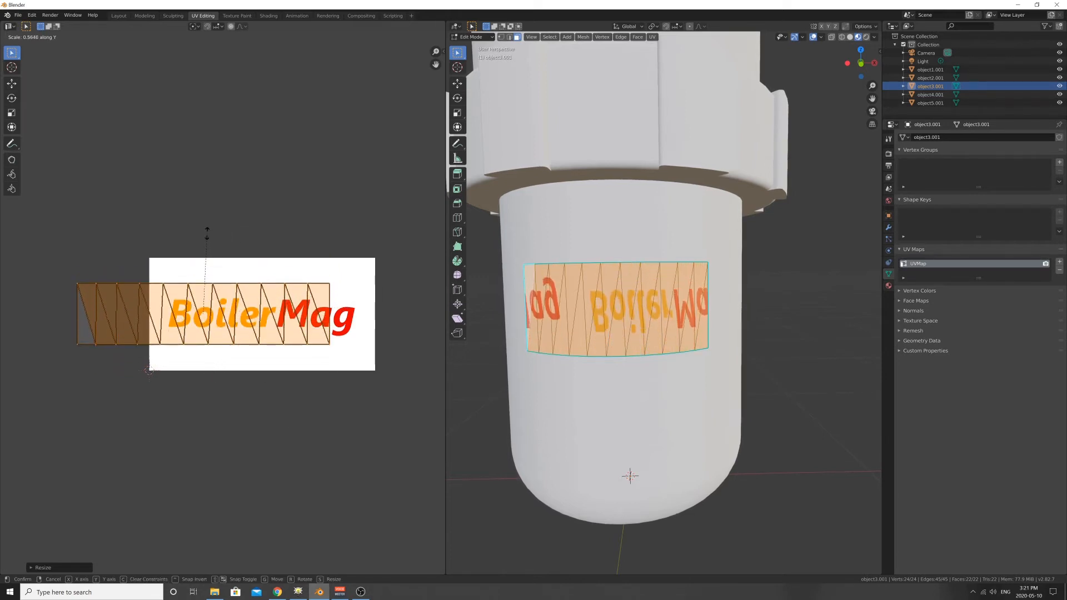
left_click(196, 400)
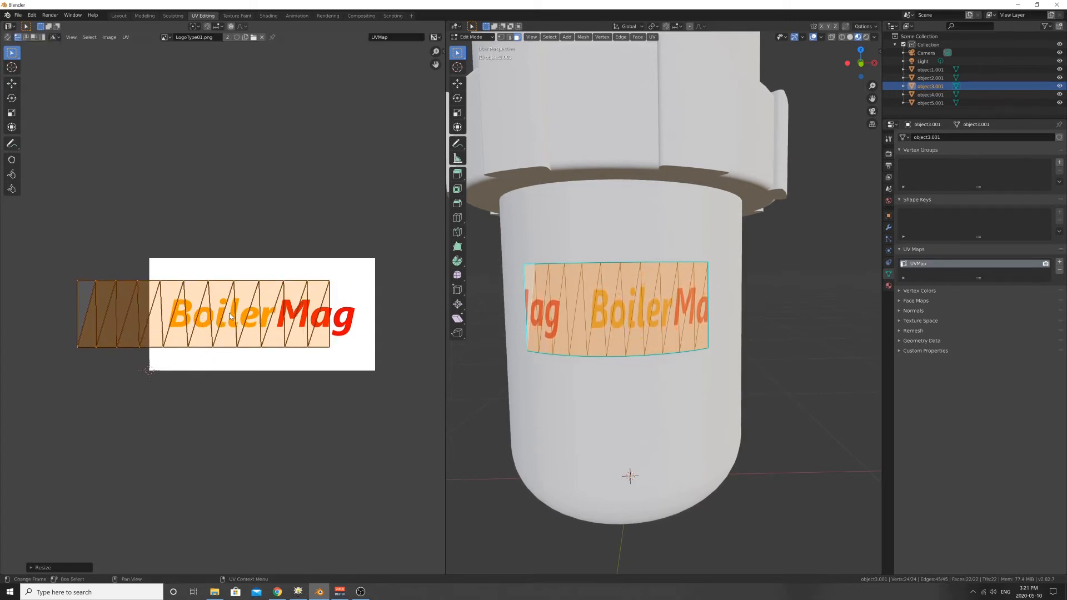
key("g")
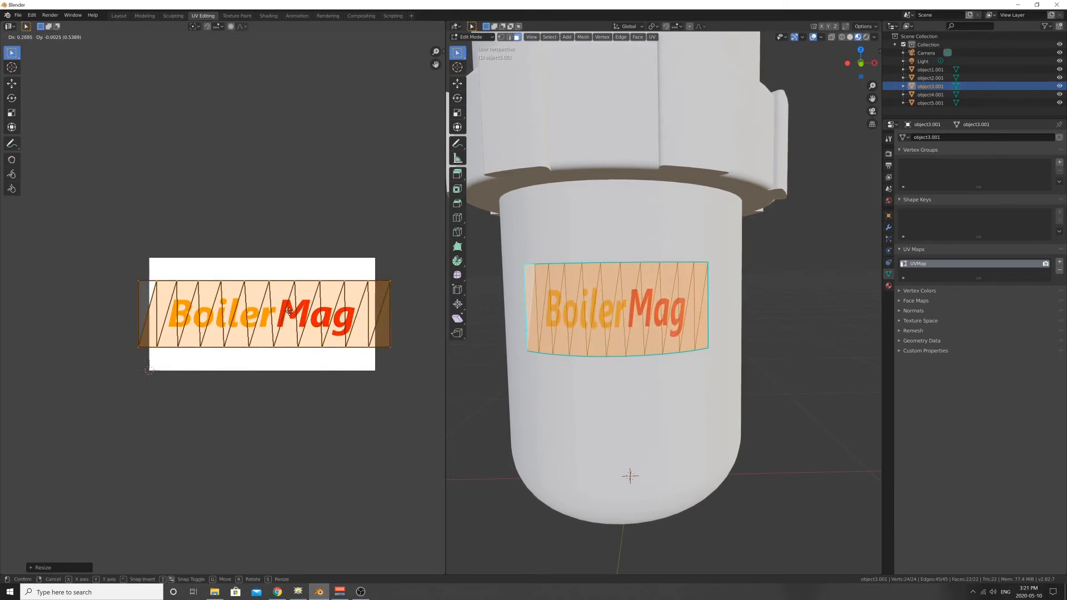
left_click(286, 313)
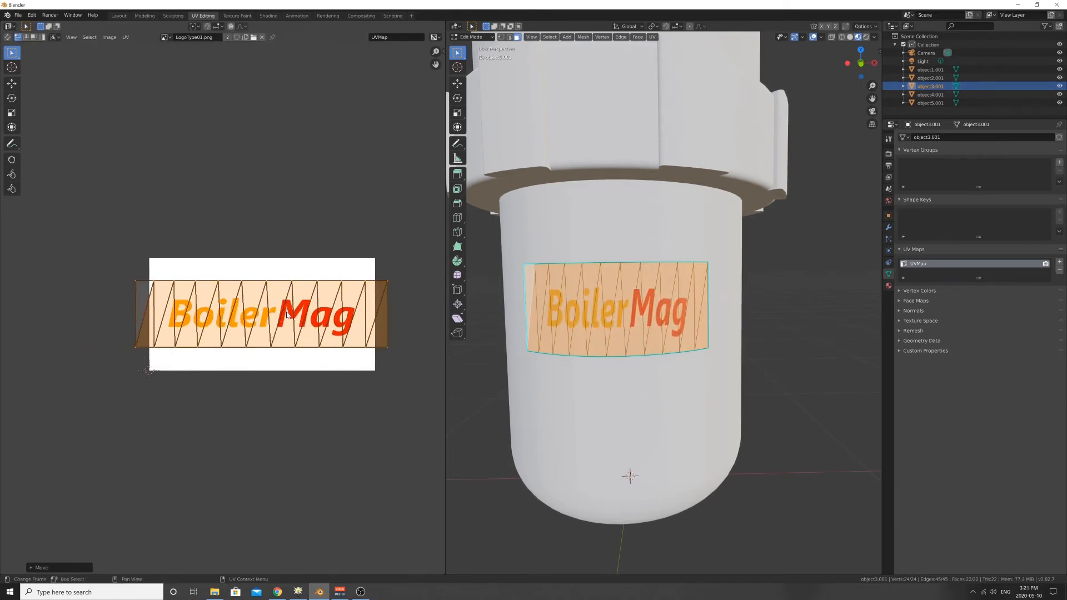
- Narrow the label UVs along X to about 0.6, then enlarge them uniformly by about 1.4 to frame the whole logo
key("s")
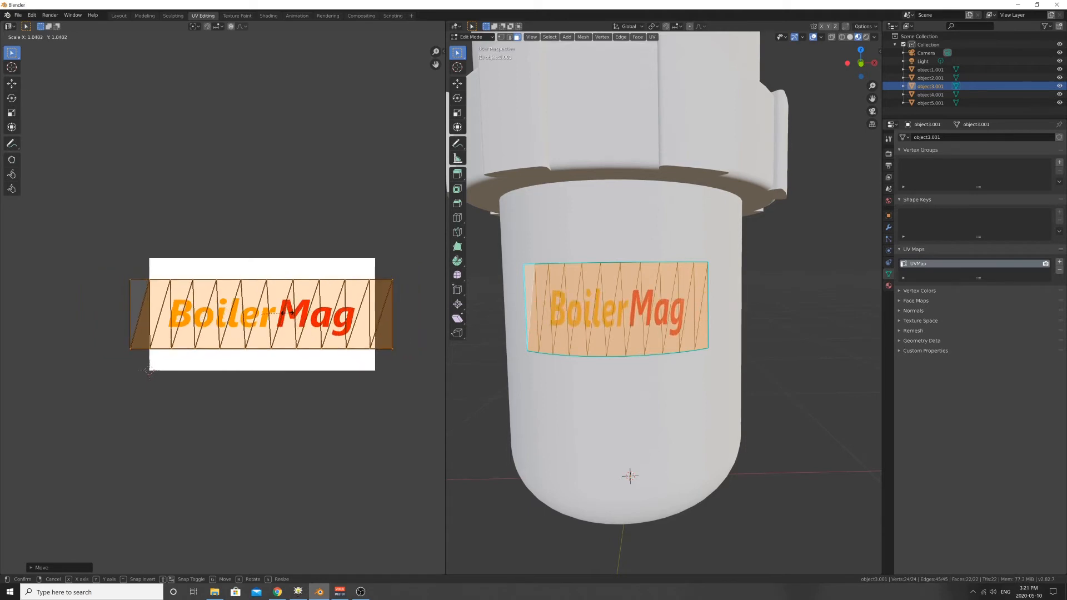
key("x")
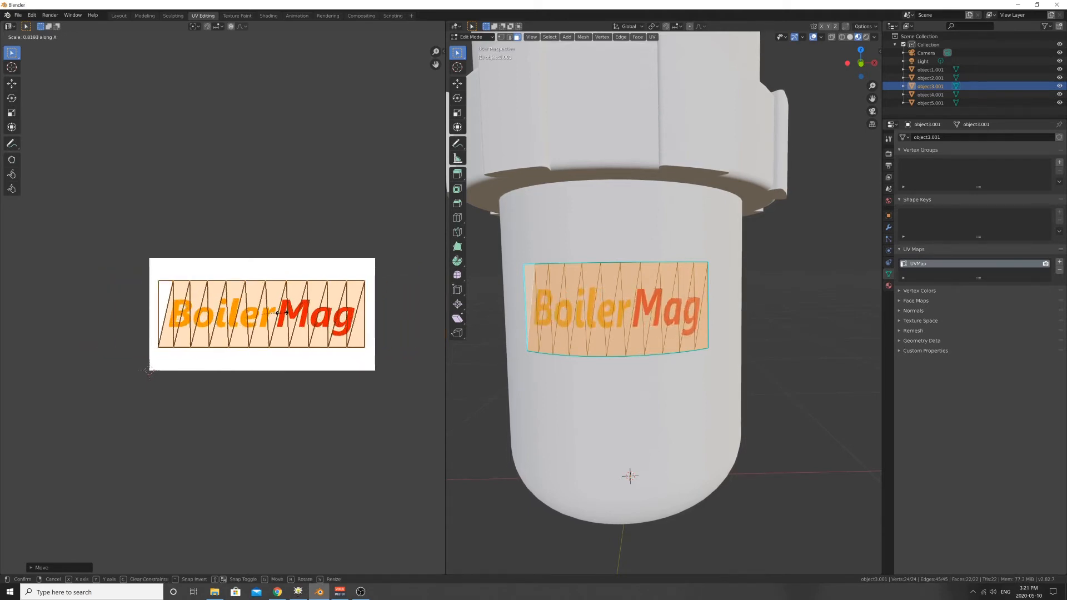
left_click(275, 314)
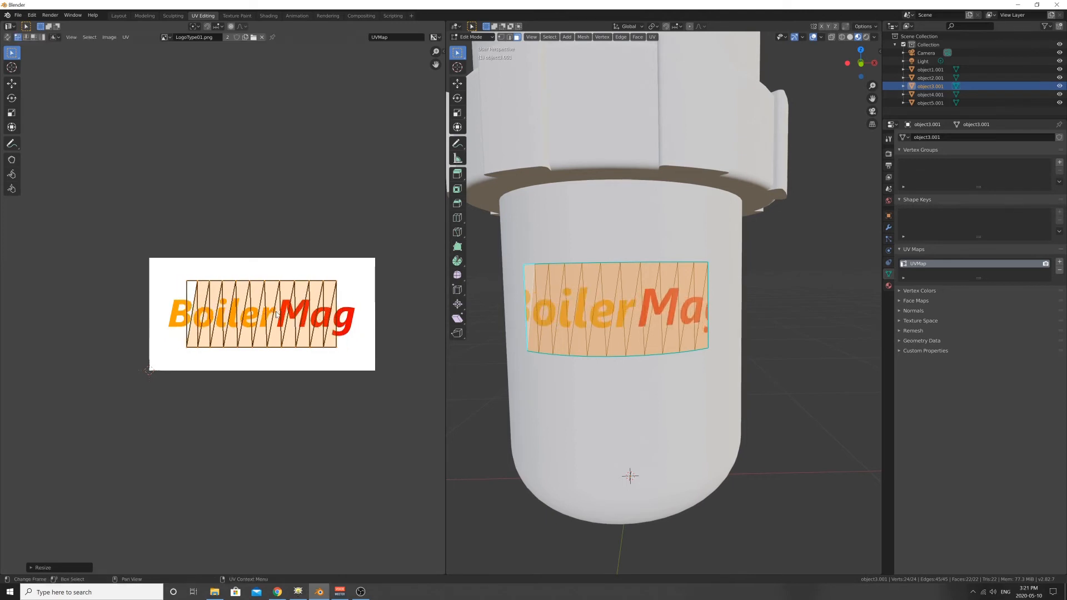
key("g")
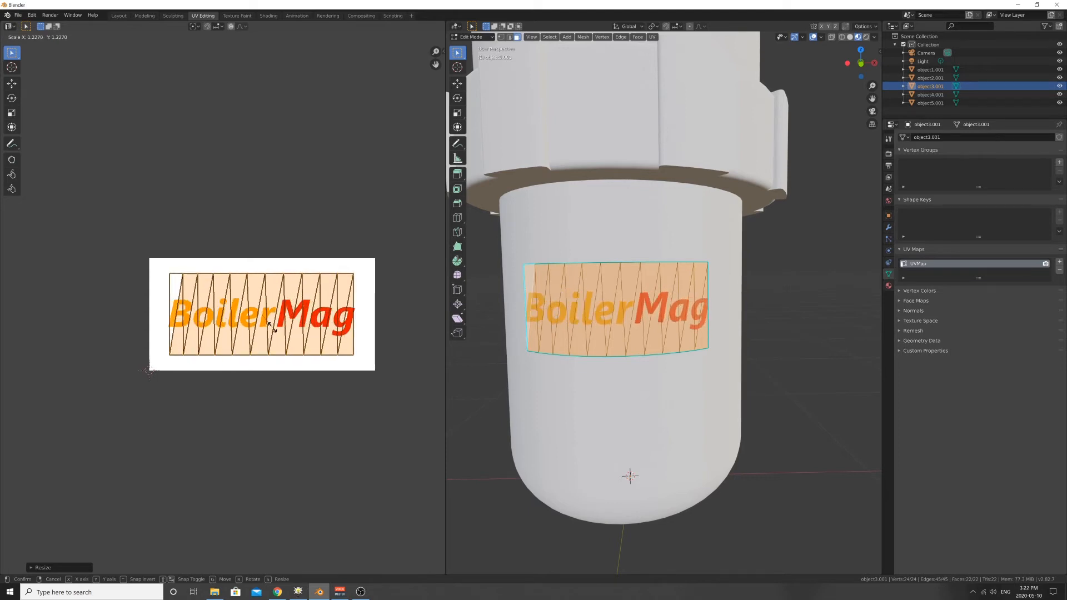
key("s")
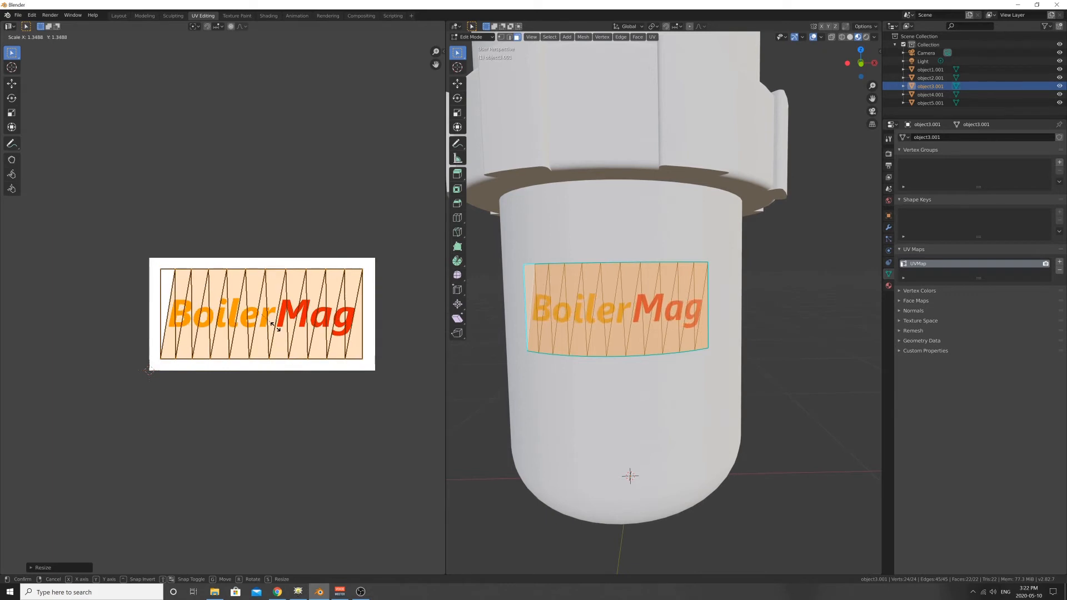
left_click(277, 331)
- Deselect the label patch and inspect the logo and top label on the whole canister from several angles
middle_click_drag(462, 396, 485, 360)
left_click(493, 364)
middle_click_drag(537, 310, 602, 293)
middle_click_drag(698, 335, 666, 310)
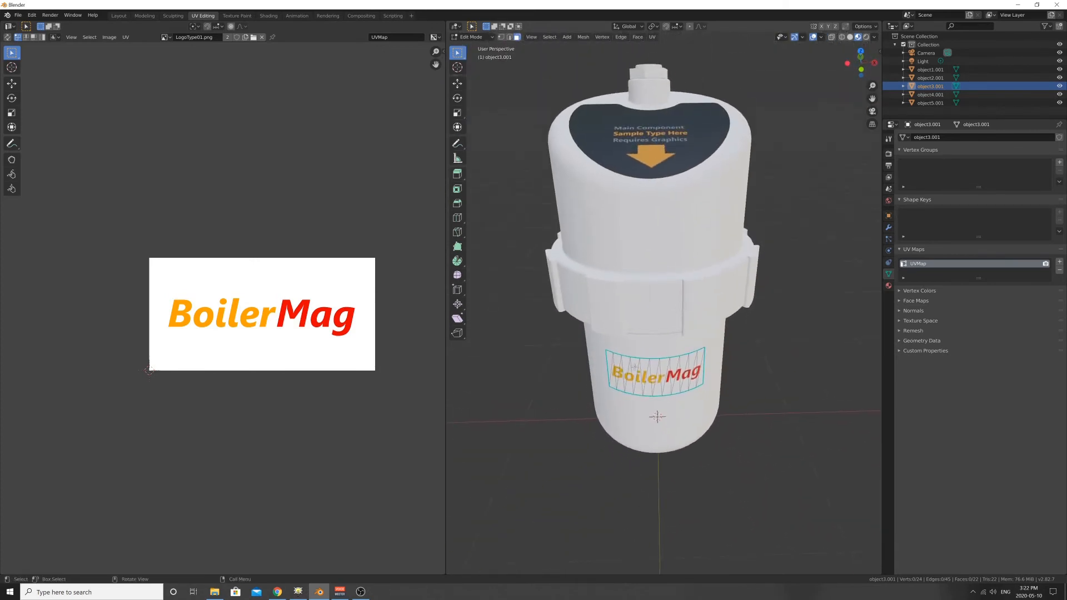
middle_click_drag(689, 358, 631, 351)
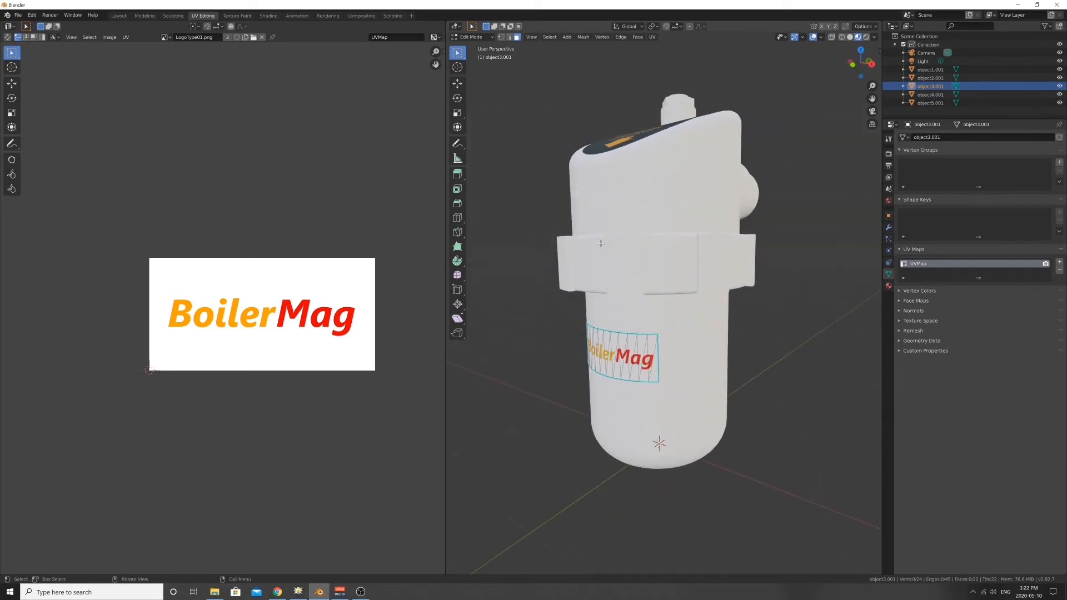
middle_click_drag(601, 243, 645, 260)
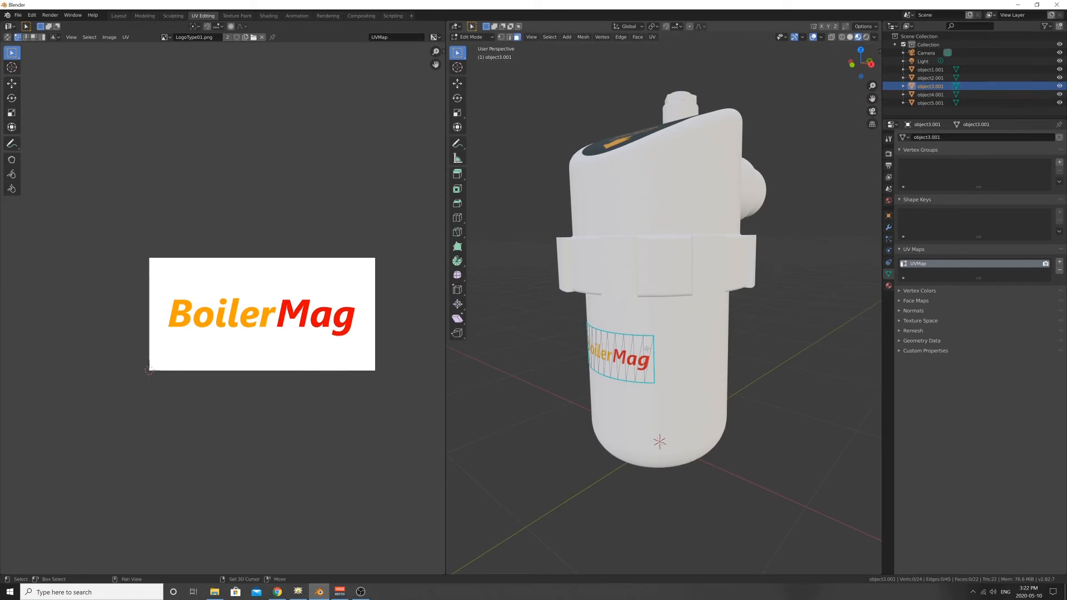
middle_click_drag(651, 311, 647, 323)
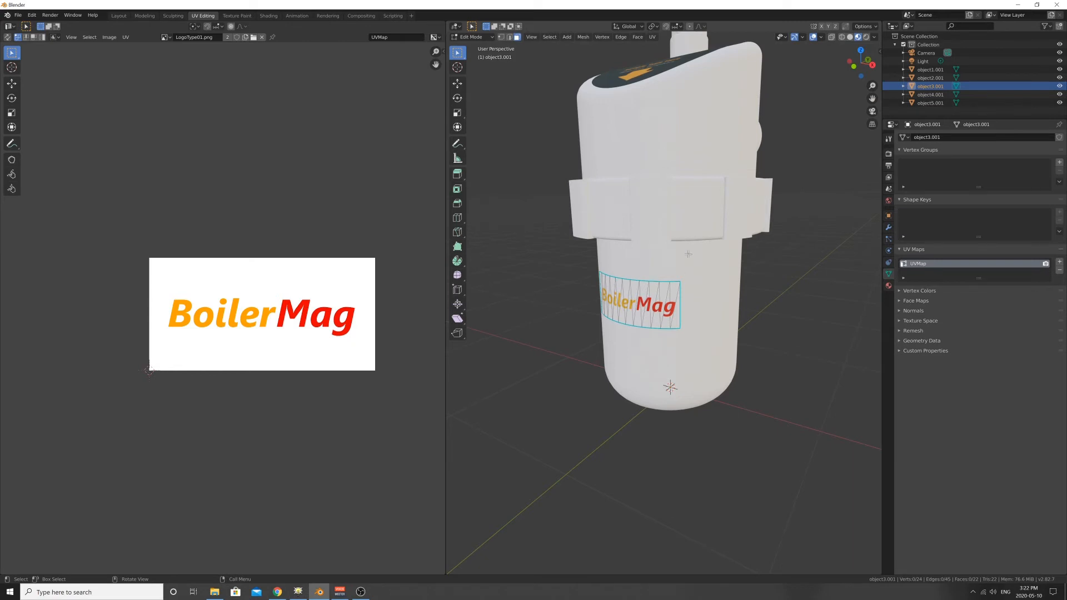
middle_click_drag(751, 254, 733, 177)
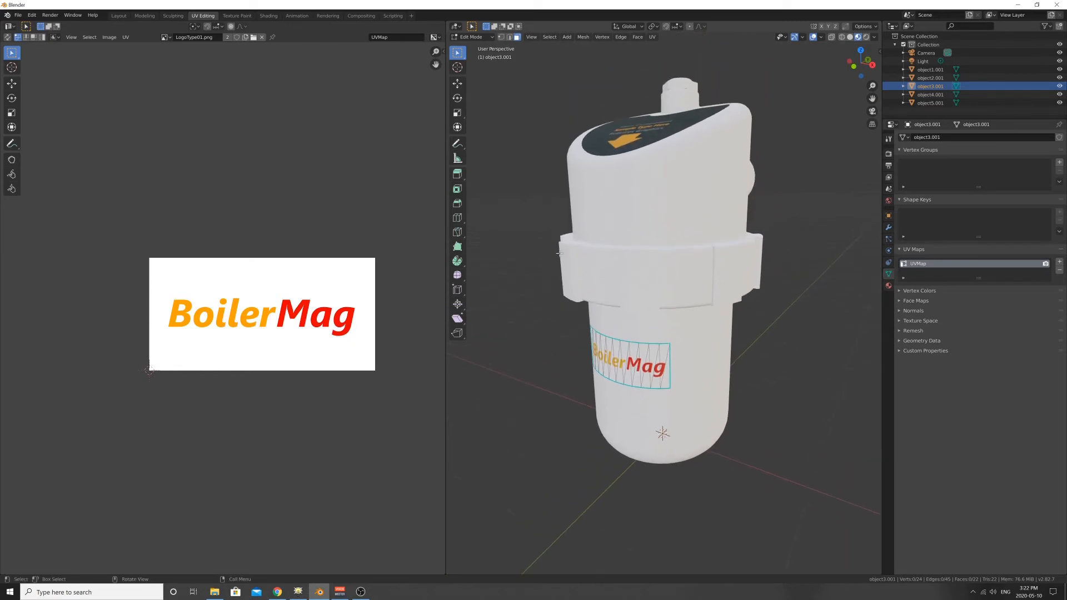
middle_click_drag(715, 272, 679, 298)
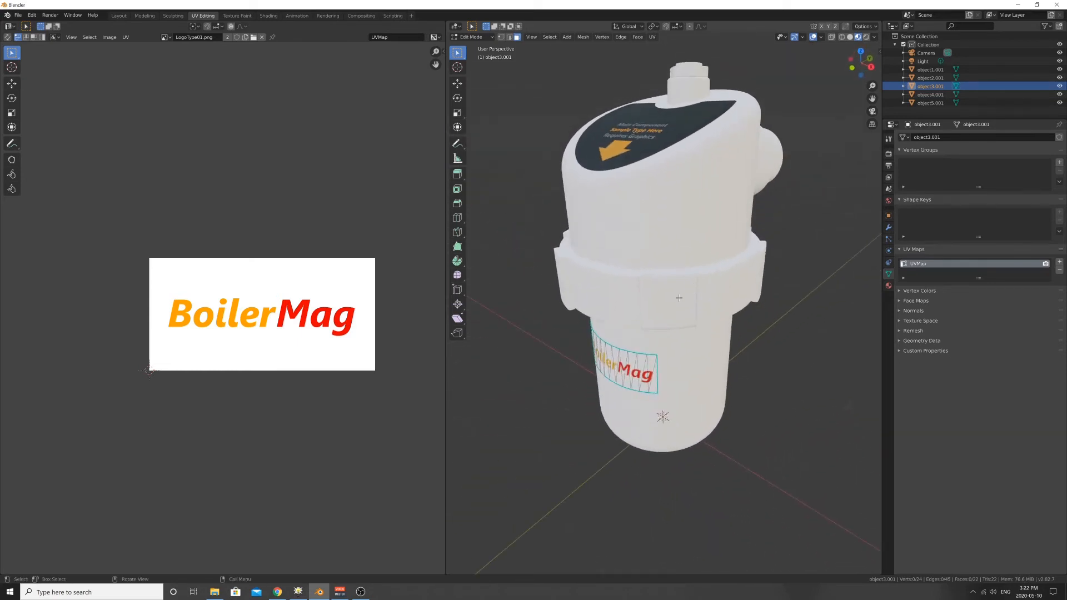
- Leave Edit Mode and check the cup, upper housing and both labels from several angles
middle_click_drag(643, 234, 646, 206)
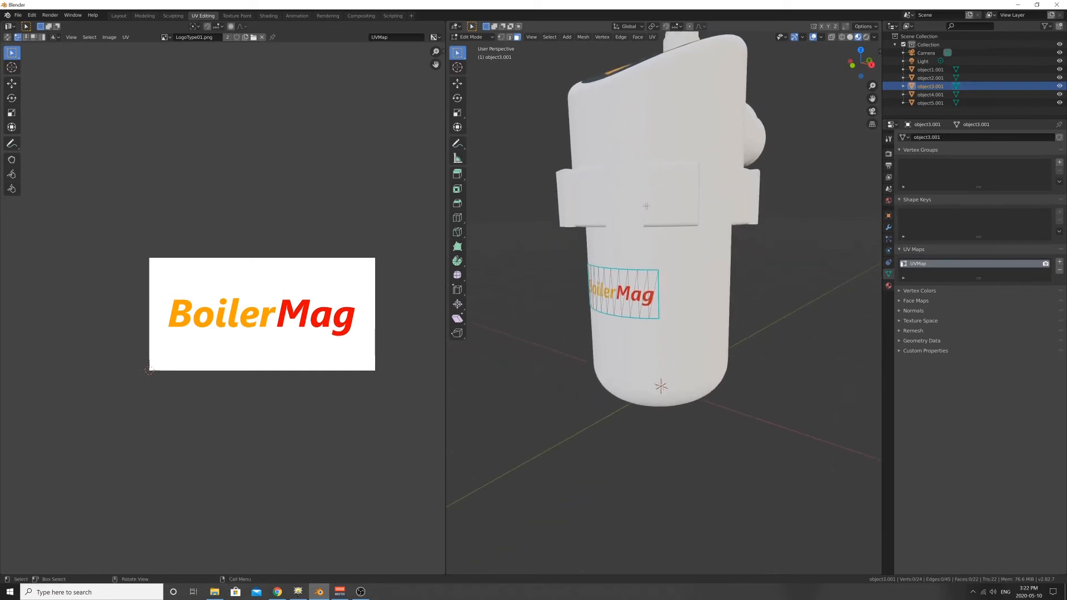
middle_click_drag(588, 266, 600, 245)
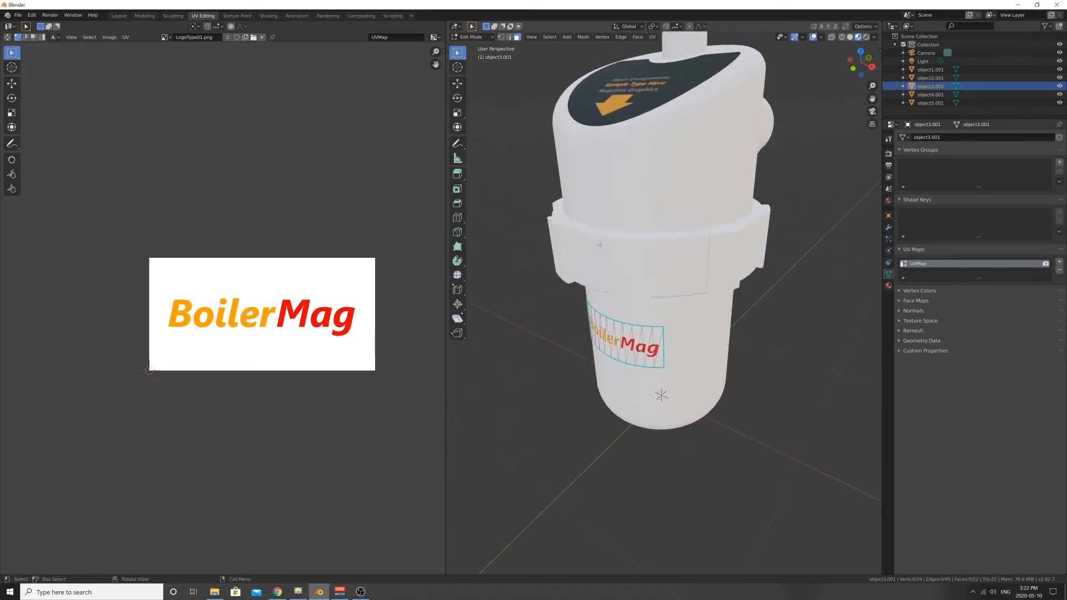
middle_click_drag(680, 257, 583, 299)
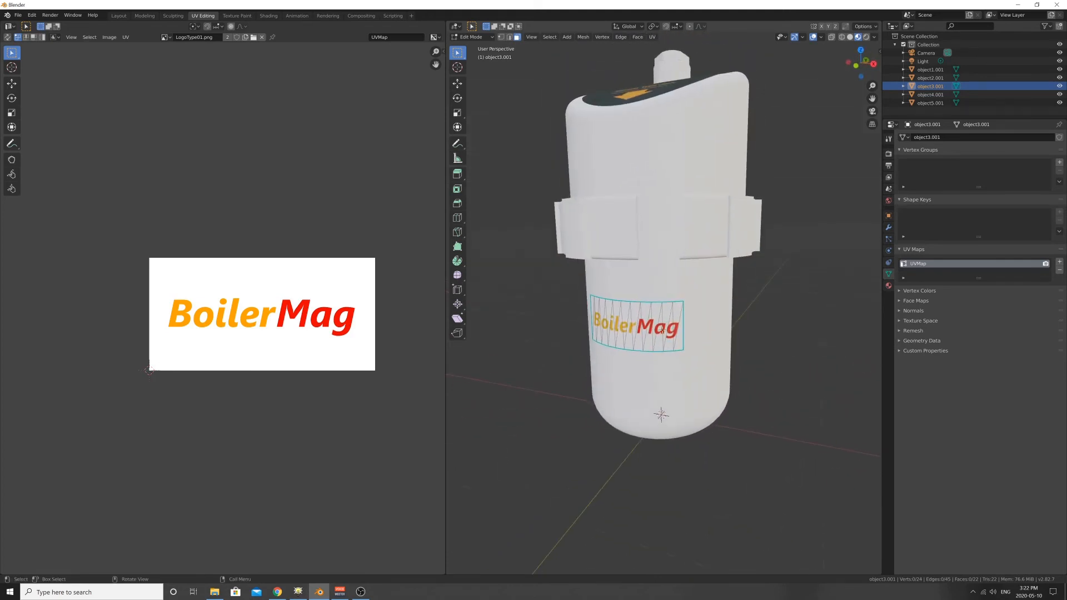
middle_click_drag(652, 161, 655, 189)
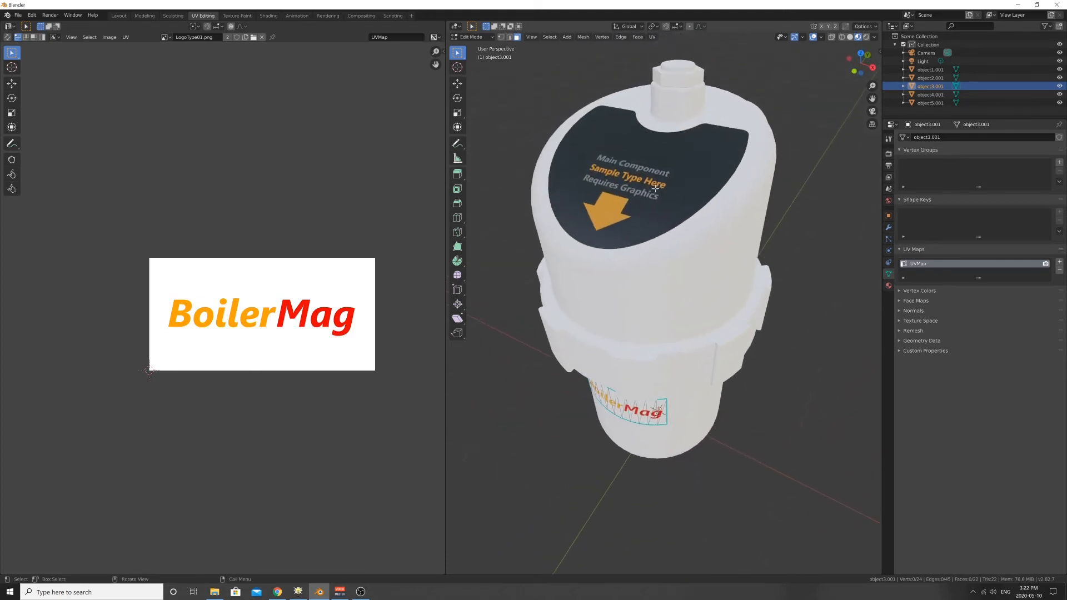
middle_click_drag(609, 241, 690, 356)
key("Tab")
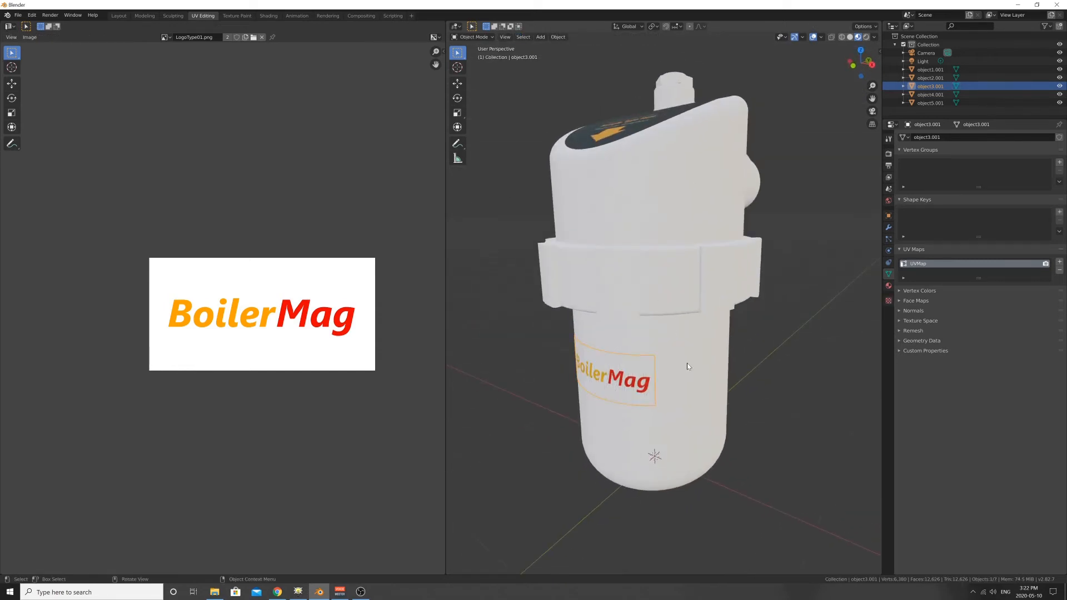
left_click(687, 363)
scroll(381, 303, "down", 3)
scroll(354, 294, "up", 2)
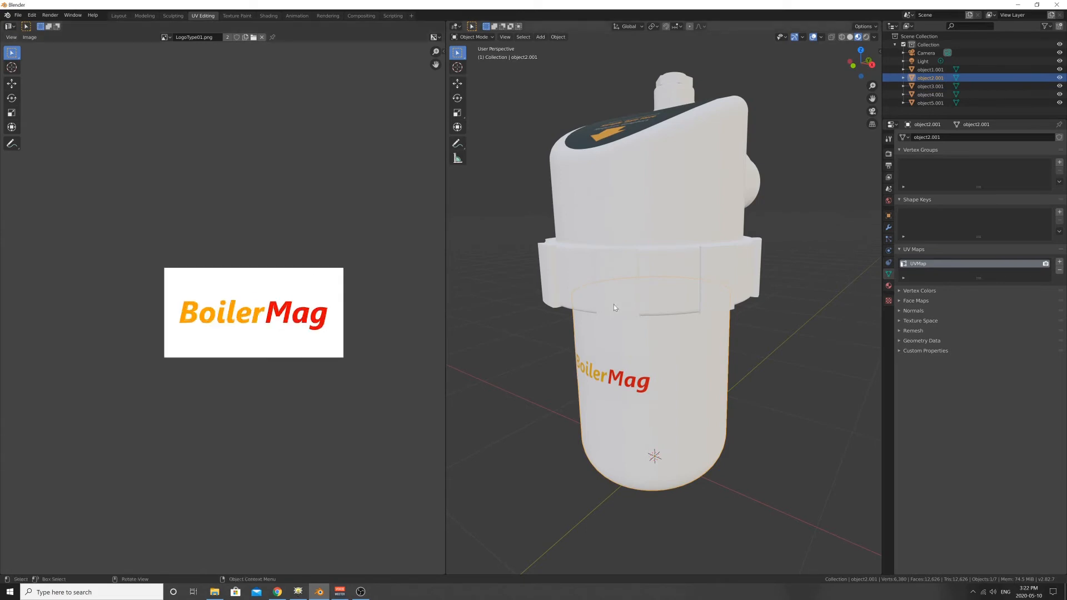
left_click(654, 268)
middle_click_drag(665, 206, 627, 215)
scroll(612, 218, "down", 3)
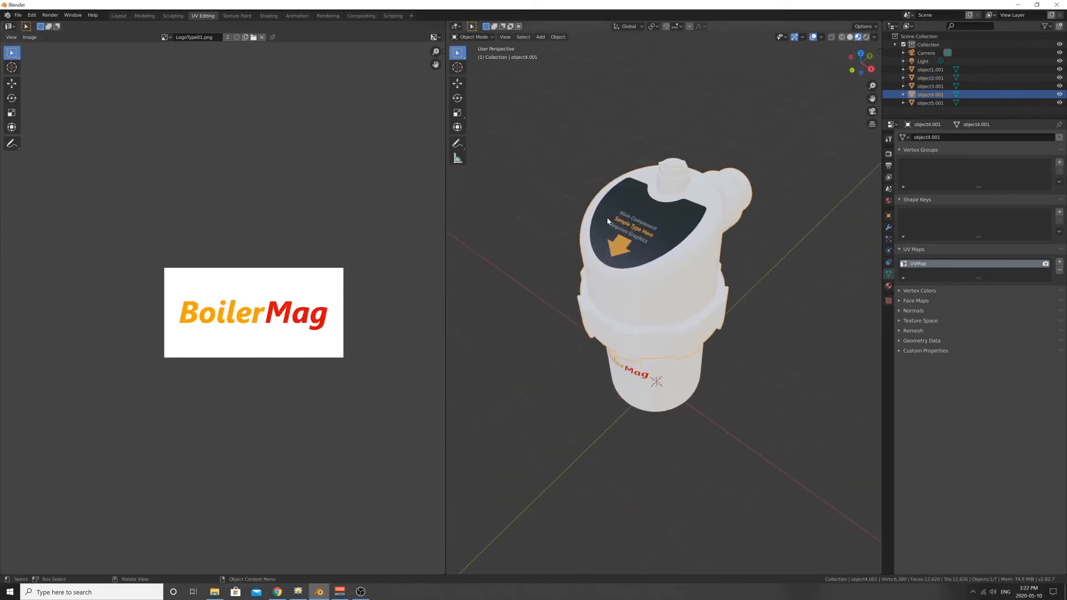
- Switch to the Layout workspace and select all five canister parts together
left_click(118, 16)
scroll(248, 142, "down", 4)
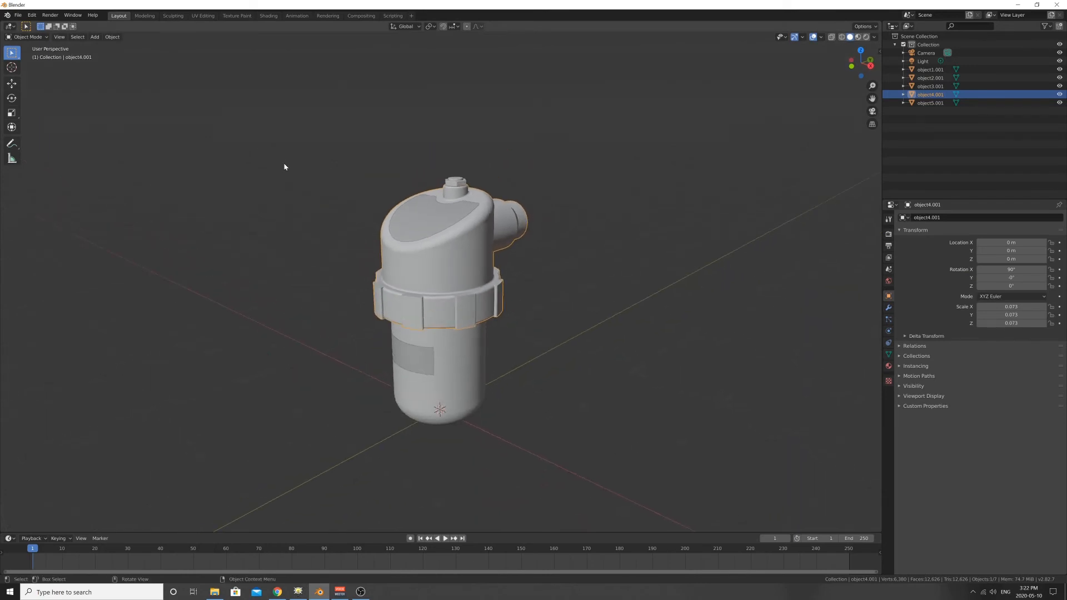
middle_click_drag(283, 165, 282, 122)
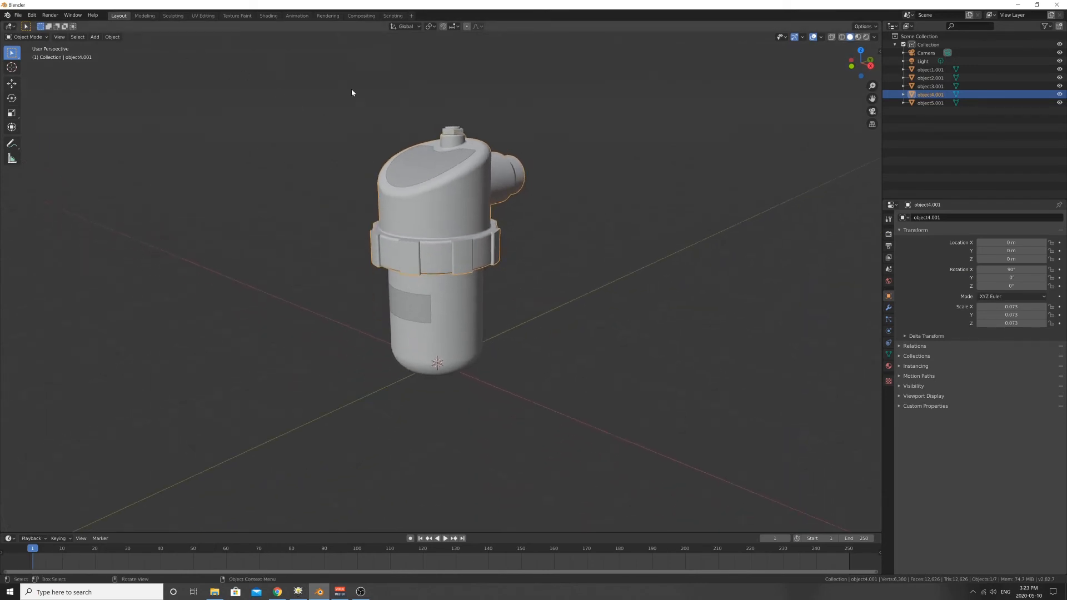
left_click_drag(352, 92, 525, 332)
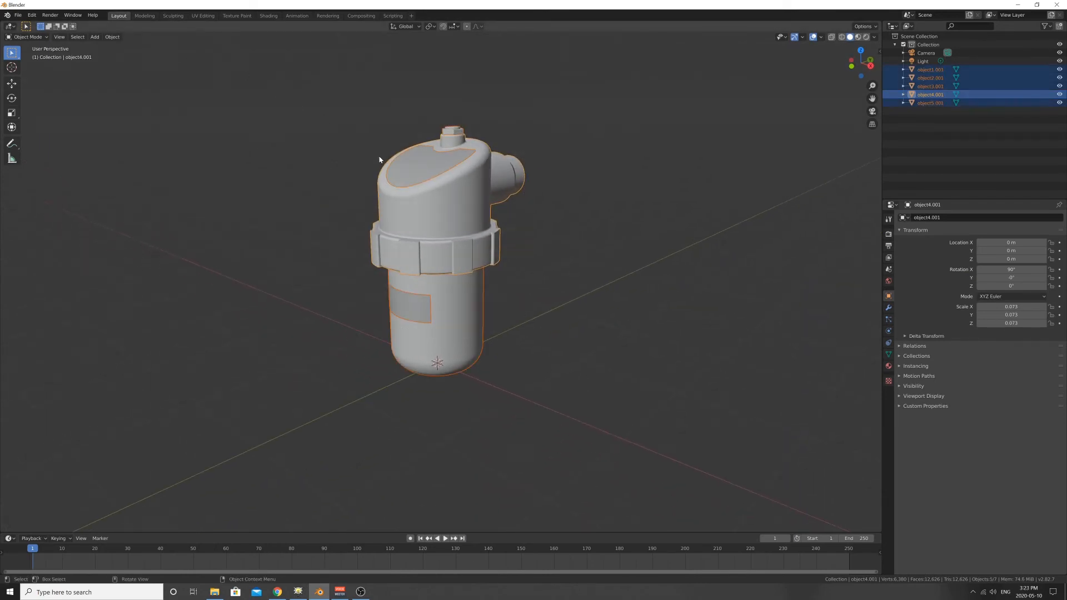
- Export the canister as a Wavefront OBJ named curvedTestD.obj in the curvedTest folder
left_click(18, 15)
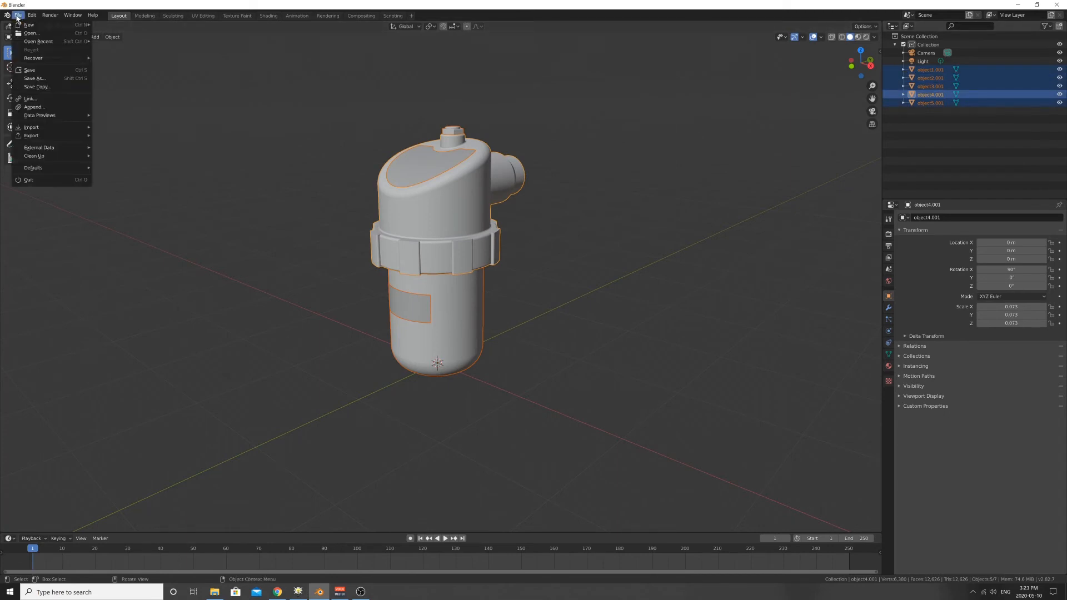
mouse_move(50, 136)
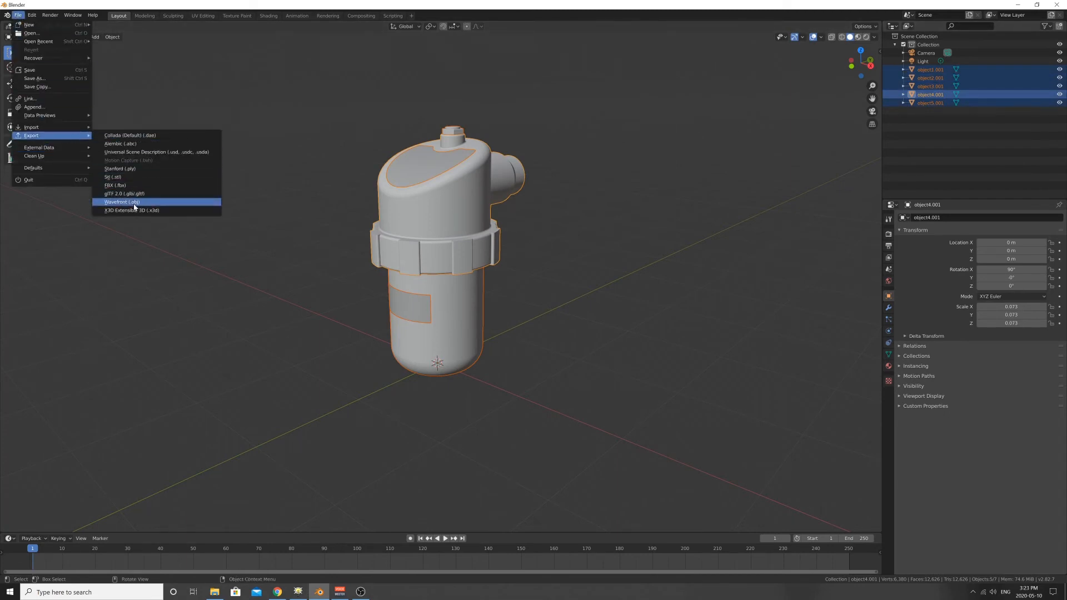
left_click(136, 203)
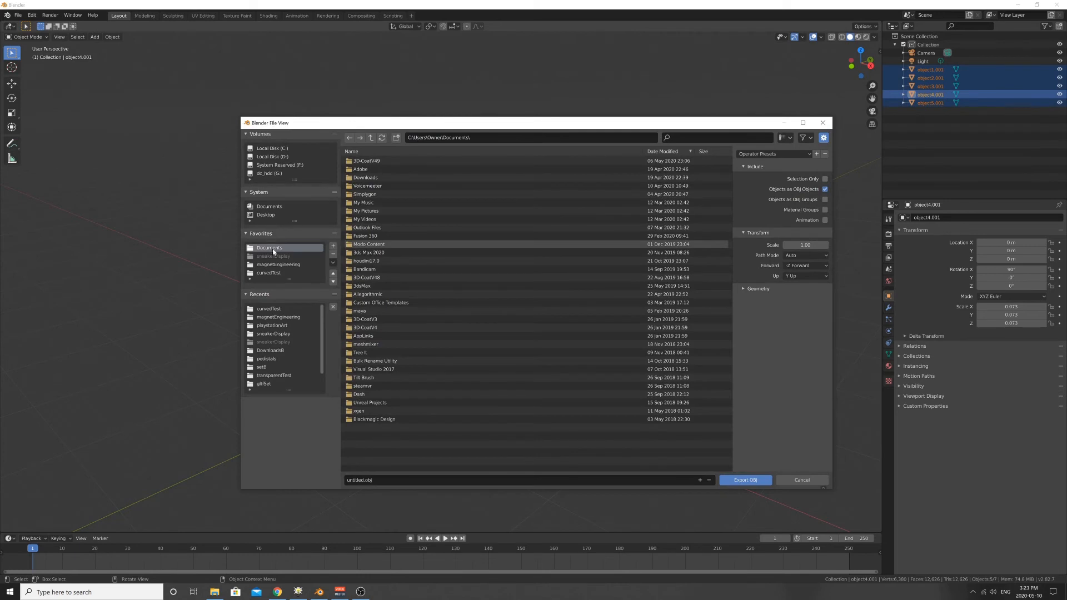
left_click(272, 273)
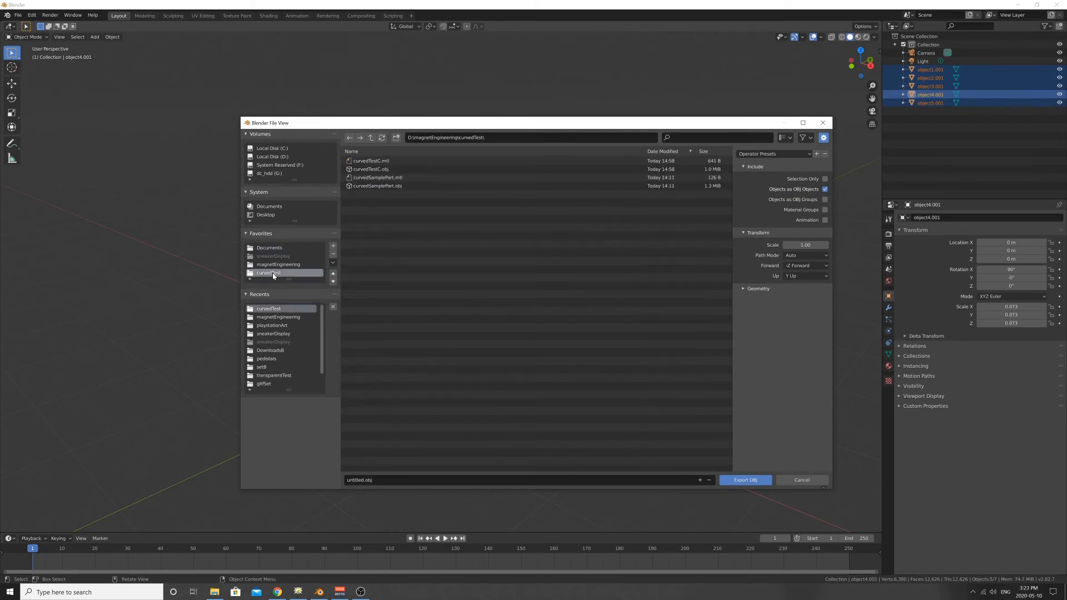
left_click(372, 170)
left_click(382, 480)
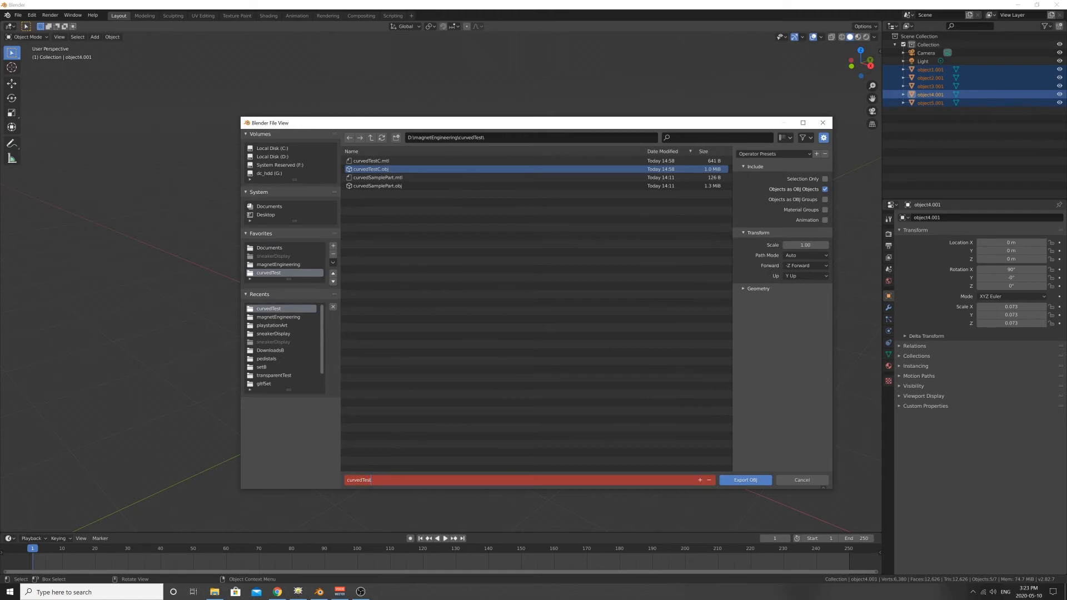
key("Return")
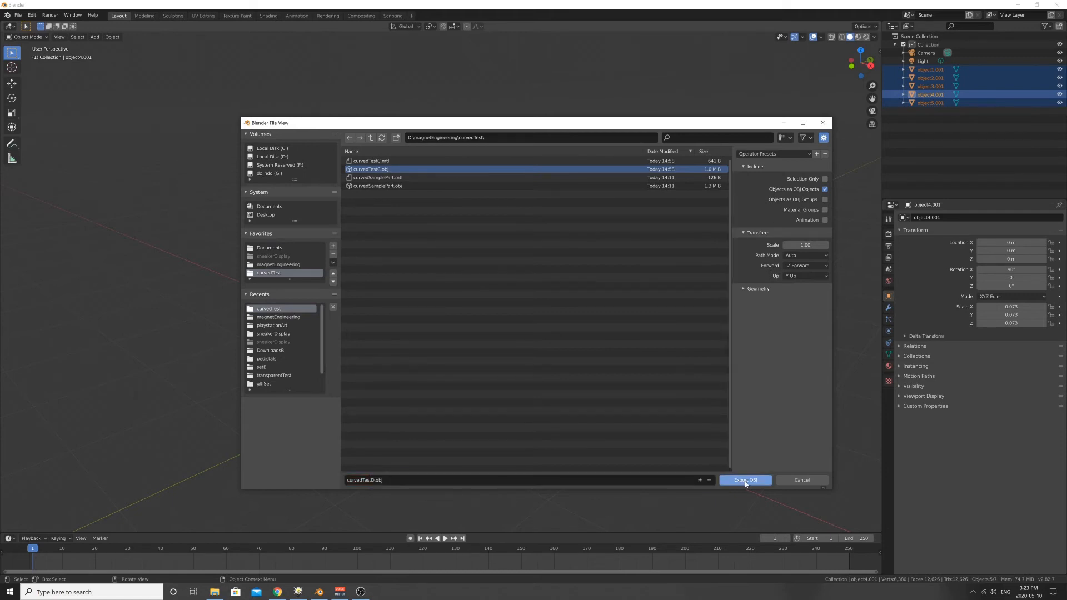
left_click(744, 481)
- Deselect all canister parts and switch to the Brio project in Chrome
scroll(464, 293, "up", 3)
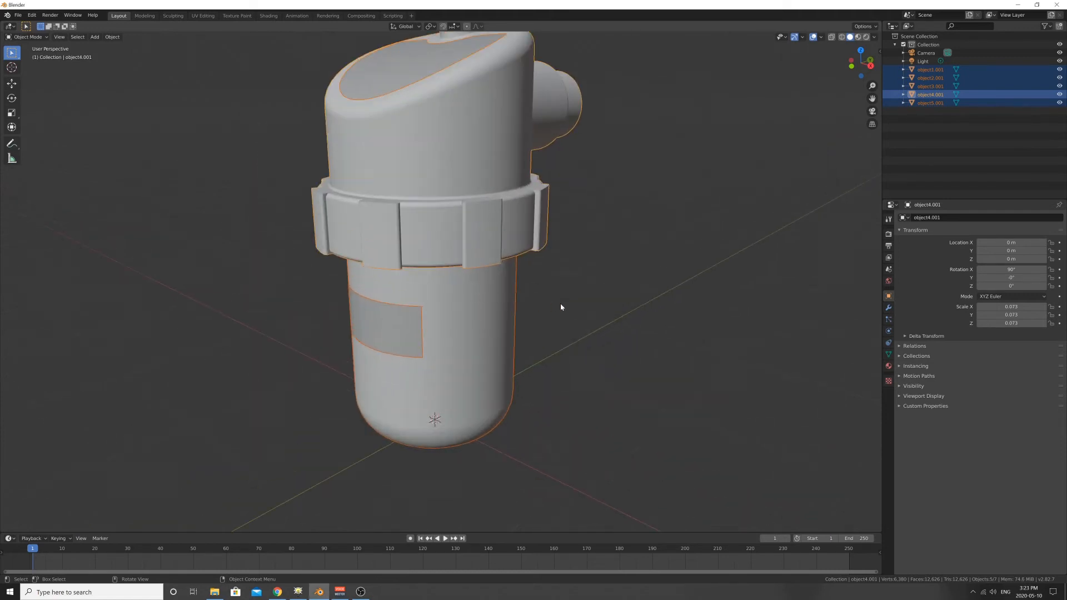
left_click(559, 330)
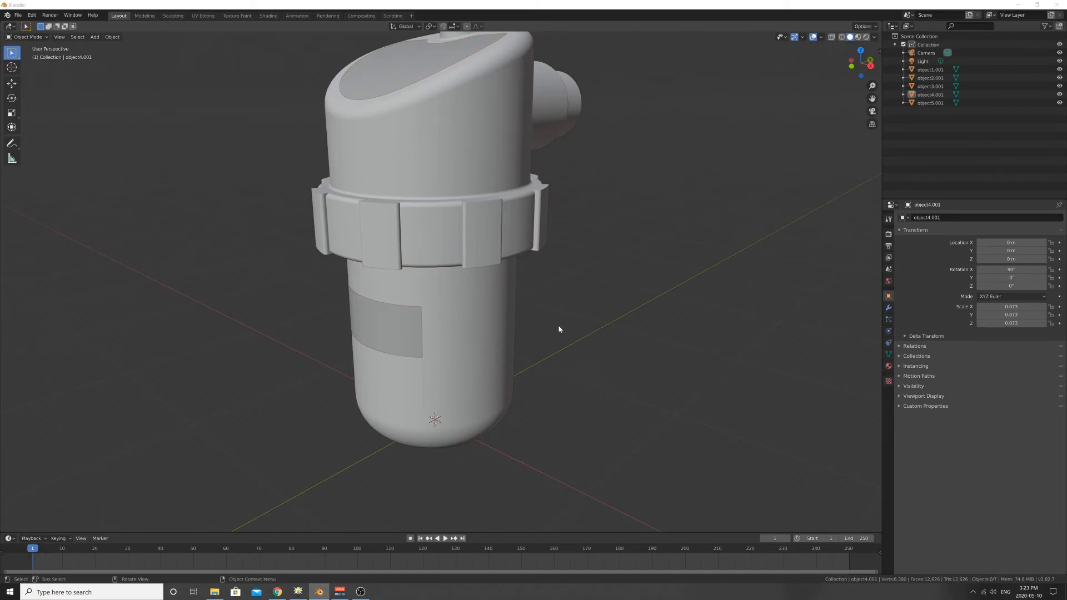
key("alt+Tab")
key("alt+Tab")
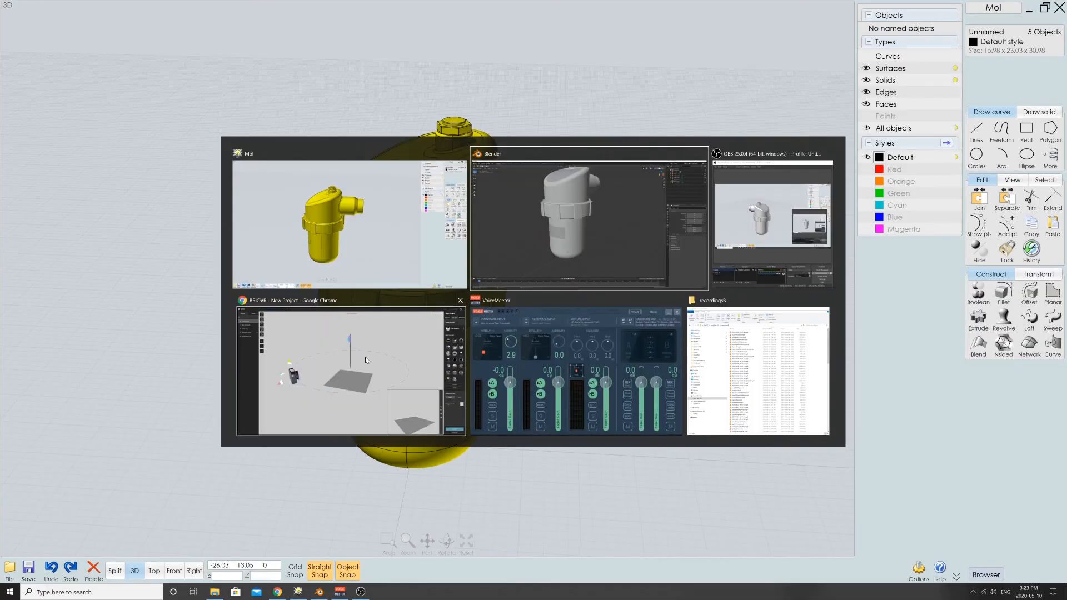
left_click(388, 352)
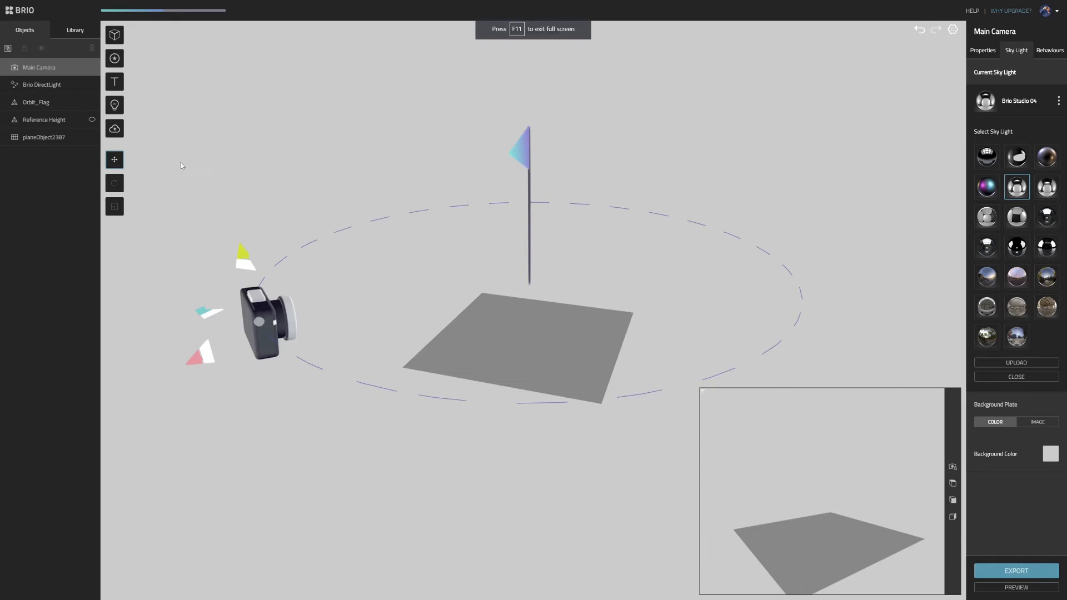
- Upload curvedTestD.obj to the Brio scene as a 3D model and start past the performance gauge notice
left_click(115, 132)
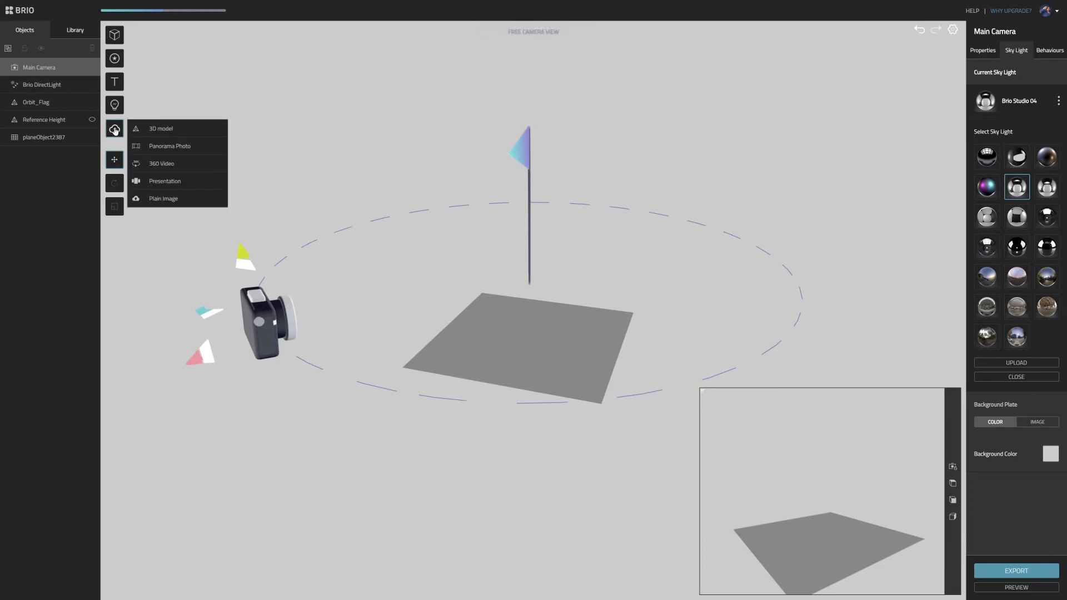
left_click(149, 131)
left_click(301, 89)
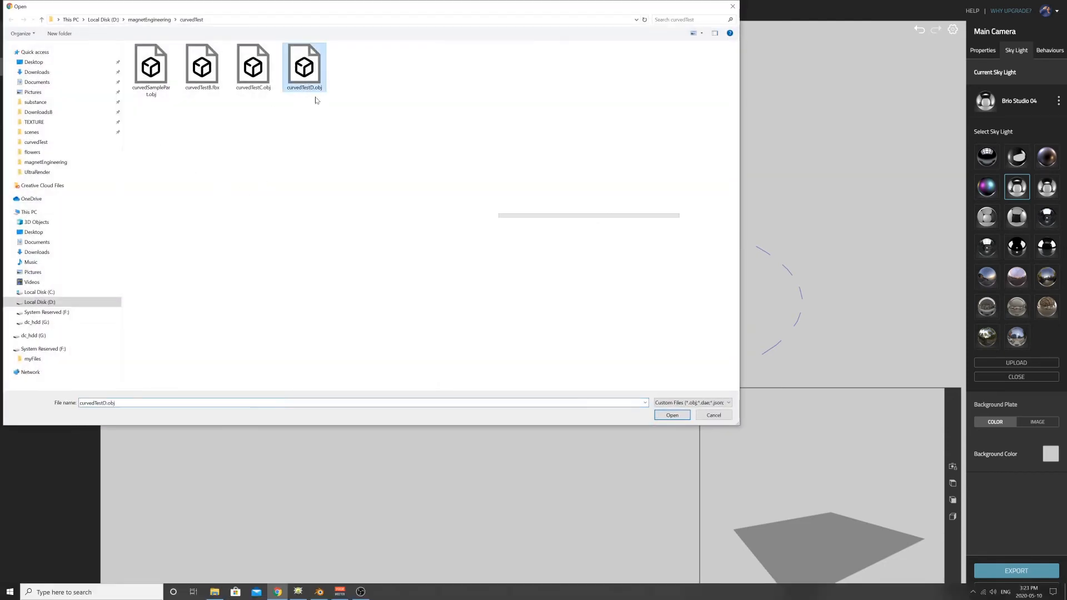
left_click(673, 415)
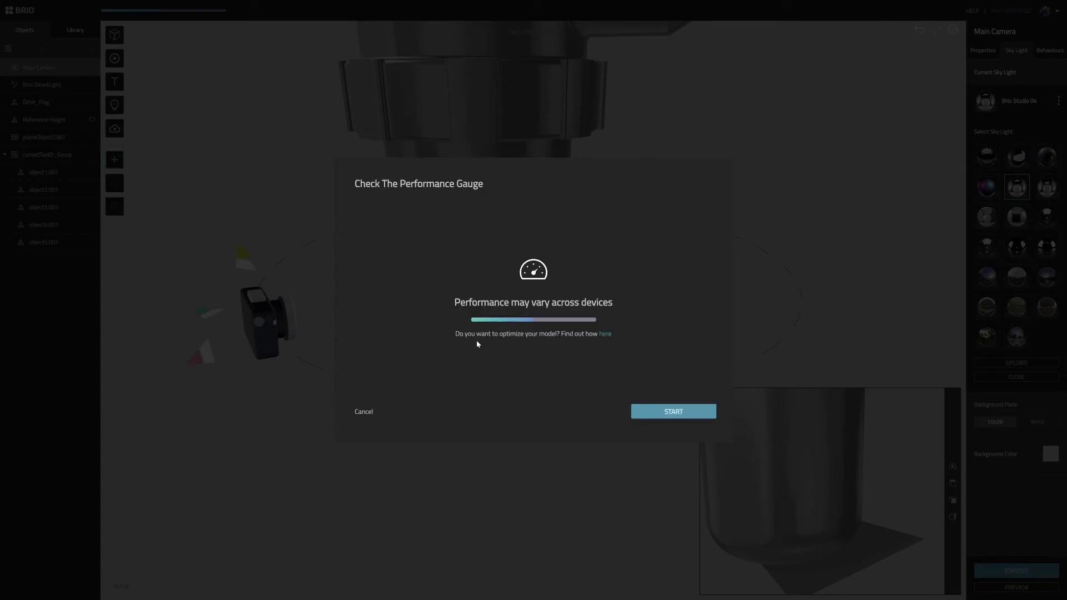
left_click(674, 412)
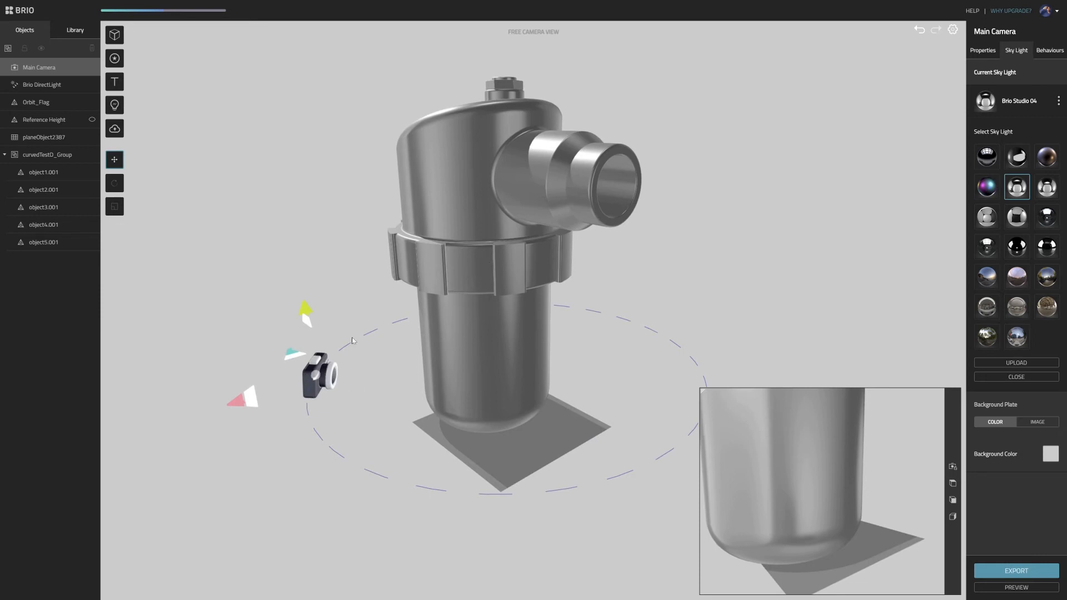
- Shrink the camera preview window and show the main camera's properties
left_click_drag(306, 312, 333, 267)
left_click_drag(703, 395, 795, 430)
left_click_drag(489, 408, 584, 416)
left_click_drag(409, 431, 352, 417)
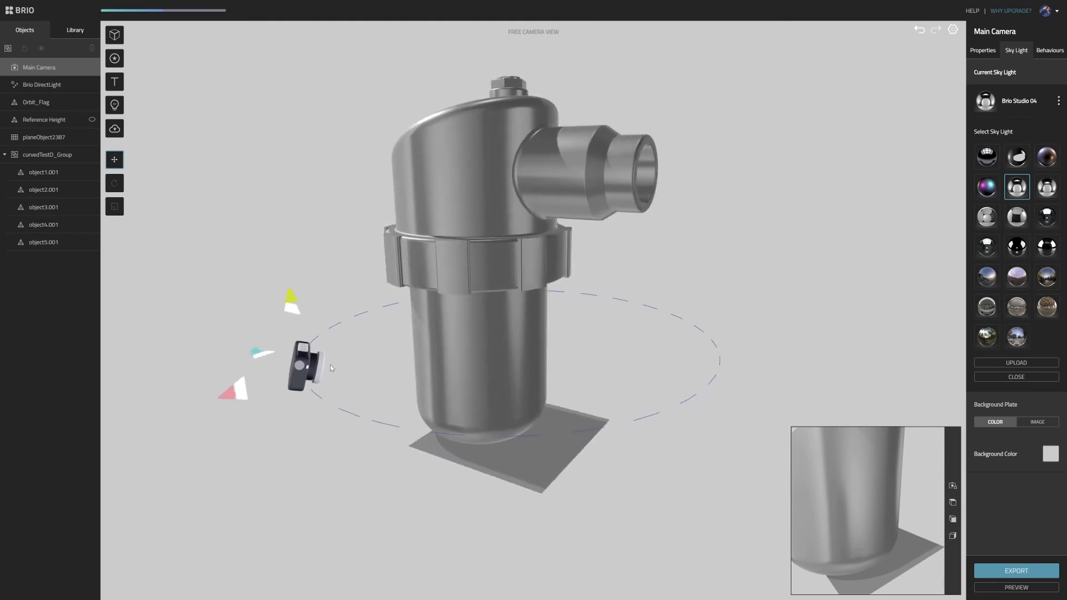
left_click_drag(330, 364, 426, 400)
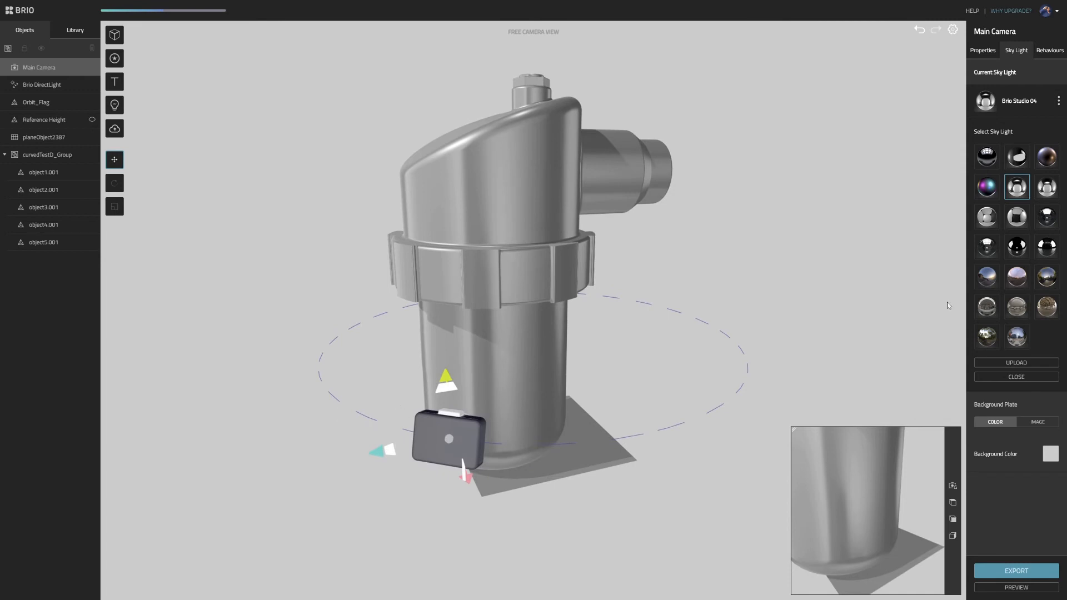
left_click(984, 51)
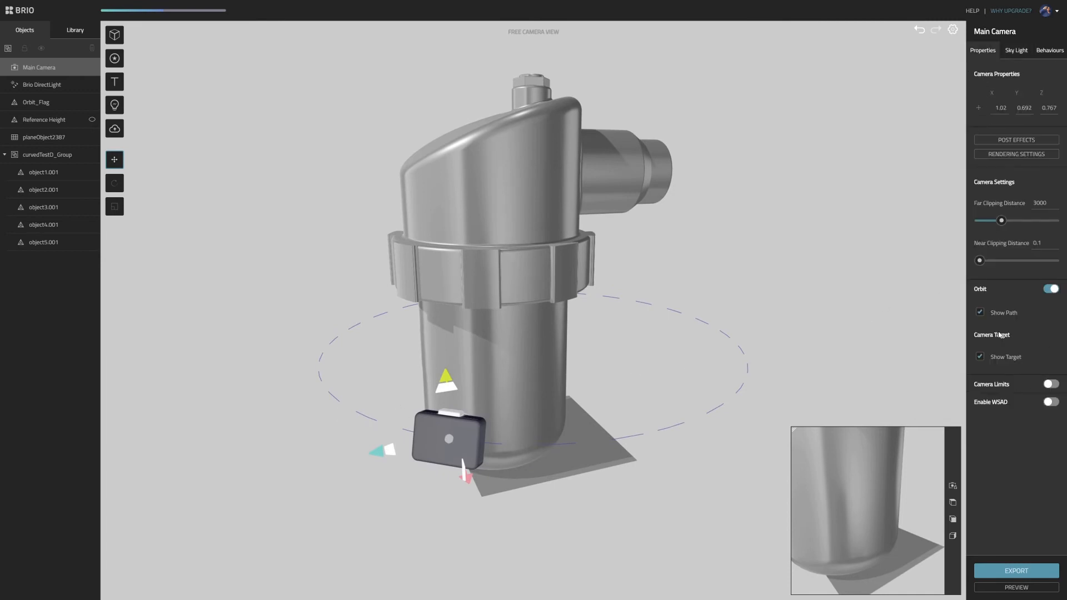
- Select the imported canister group and scale it down uniformly to about 0.369 × 0.716 × 0.532
left_click_drag(764, 340, 614, 361)
left_click(530, 370)
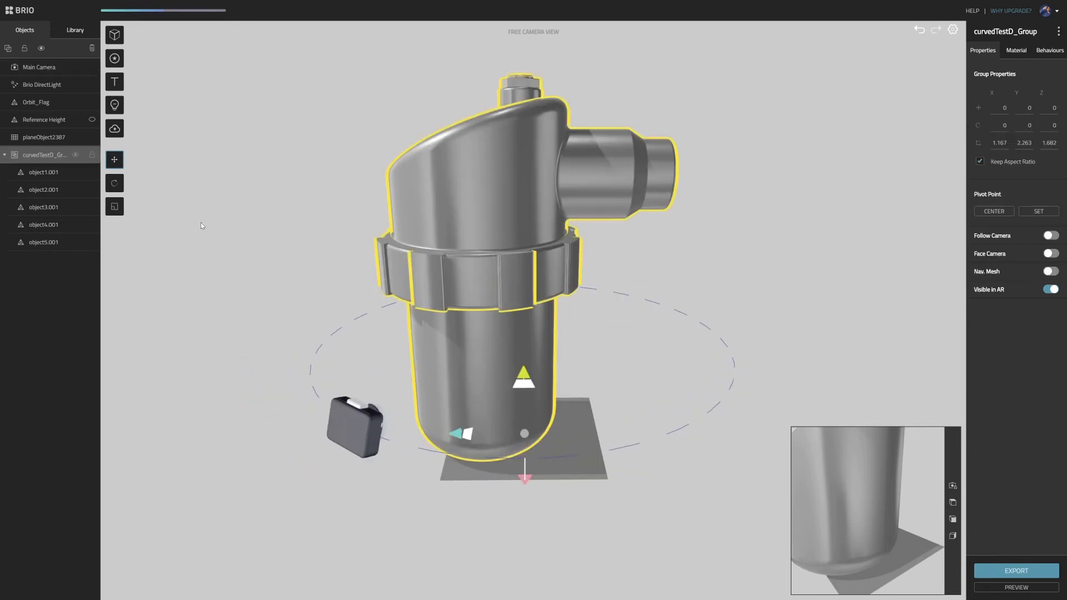
left_click(116, 207)
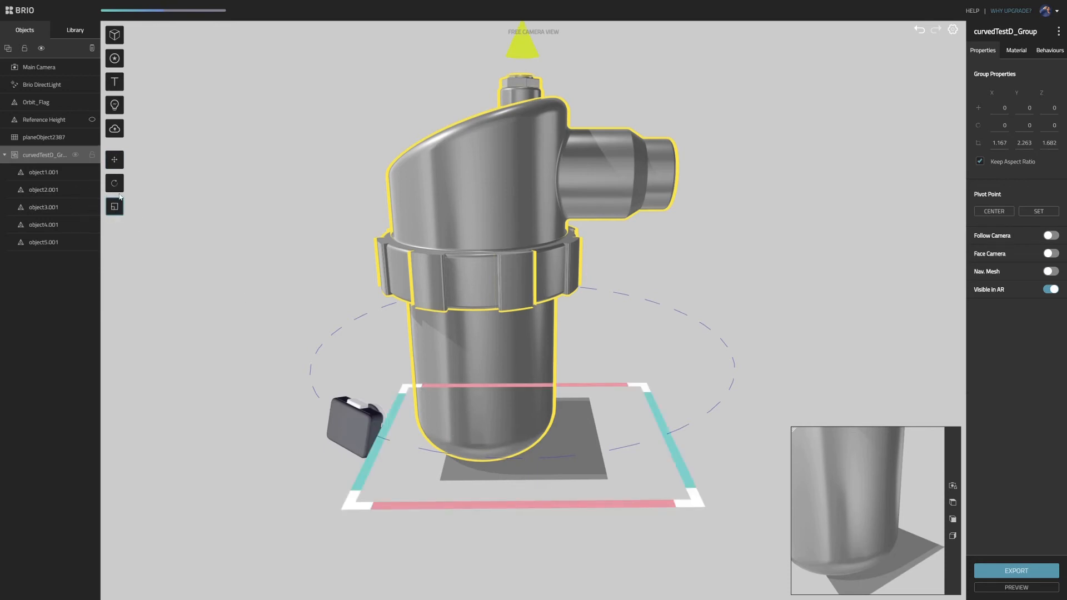
left_click_drag(643, 387, 502, 446)
- Examine the scaled canister's size and placement on the ground plane from several angles and distances
left_click_drag(593, 313, 649, 319)
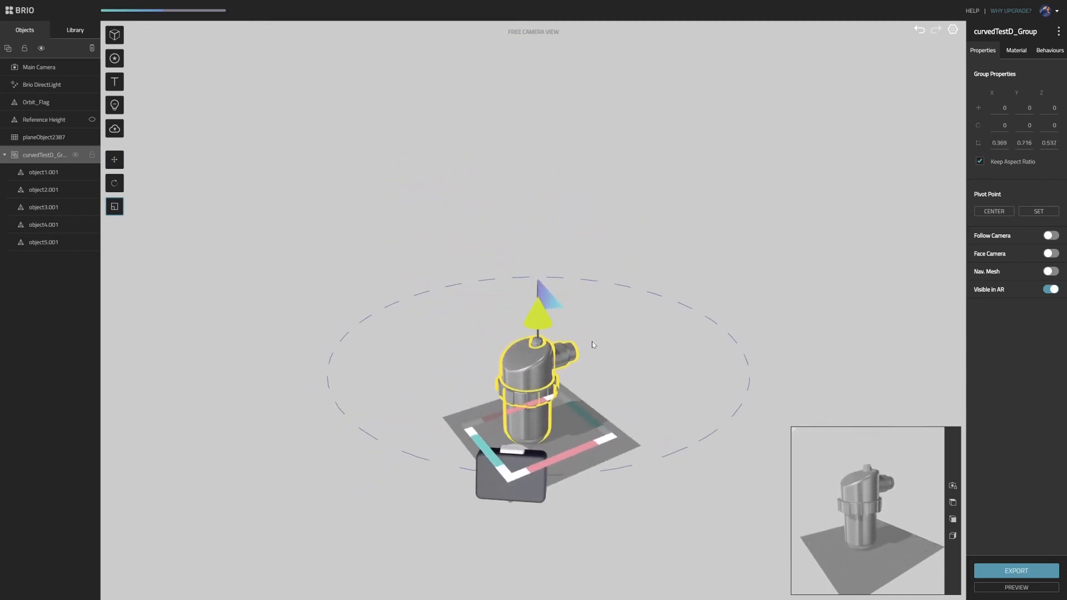
right_click_drag(592, 342, 570, 243)
scroll(594, 289, "up", 6)
left_click_drag(653, 206, 612, 226)
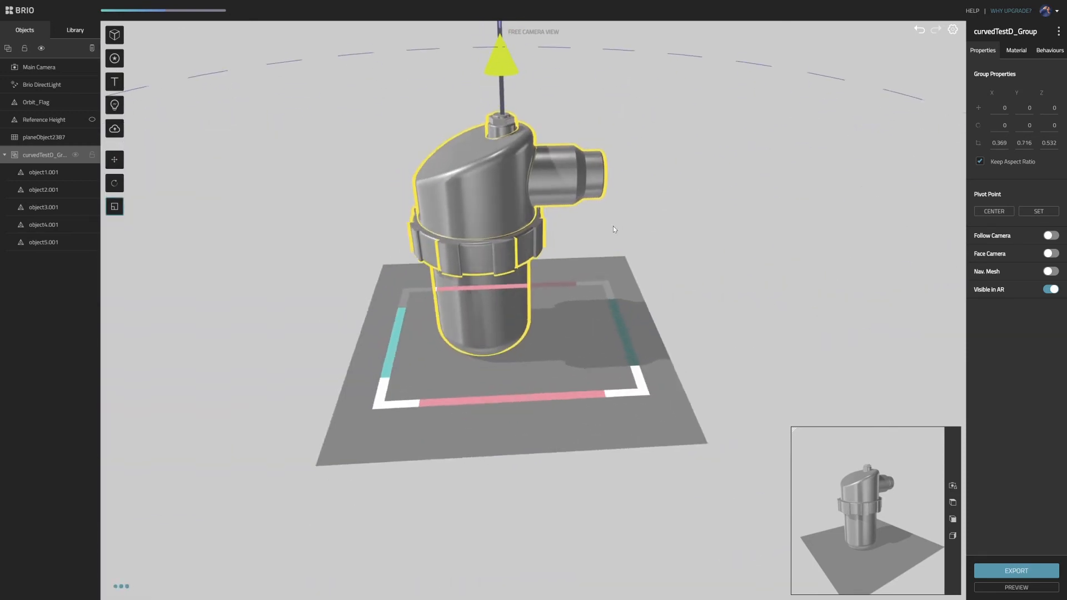
scroll(687, 249, "down", 1)
right_click_drag(682, 241, 710, 267)
left_click_drag(710, 267, 670, 252)
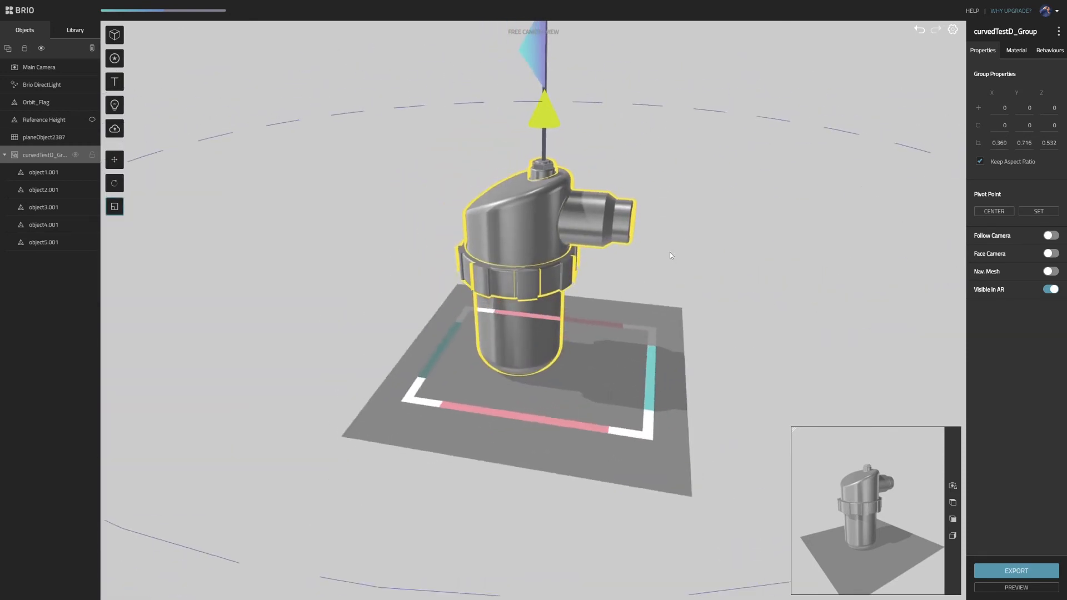
scroll(669, 252, "down", 3)
- Select the main camera and move it around its orbit to about X 1.055, Z -0.59
left_click(246, 310)
scroll(289, 256, "down", 3)
left_click_drag(315, 223, 378, 279)
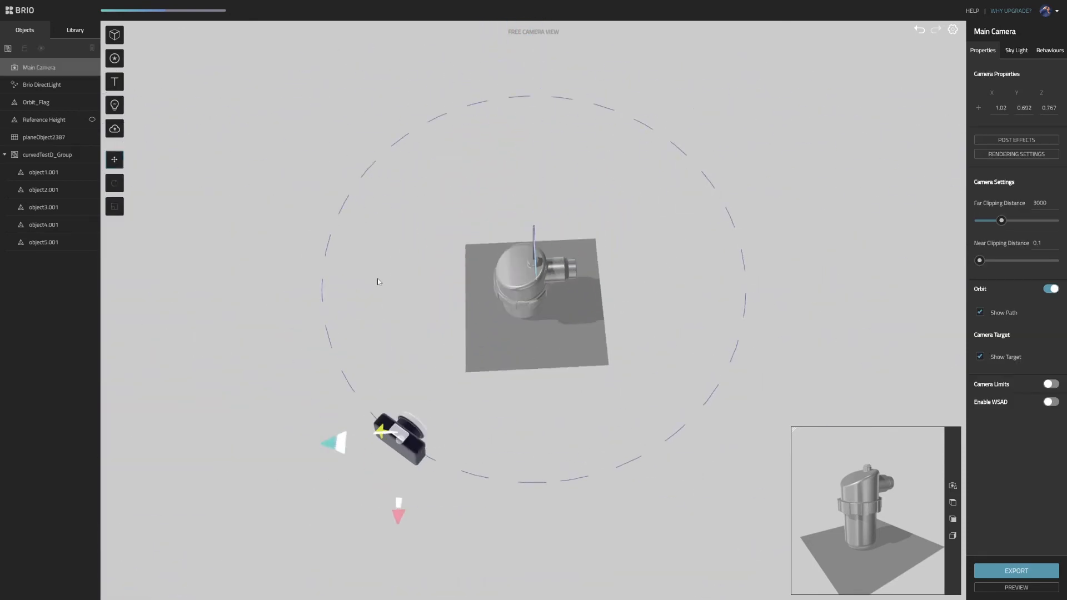
right_click_drag(378, 278, 312, 165)
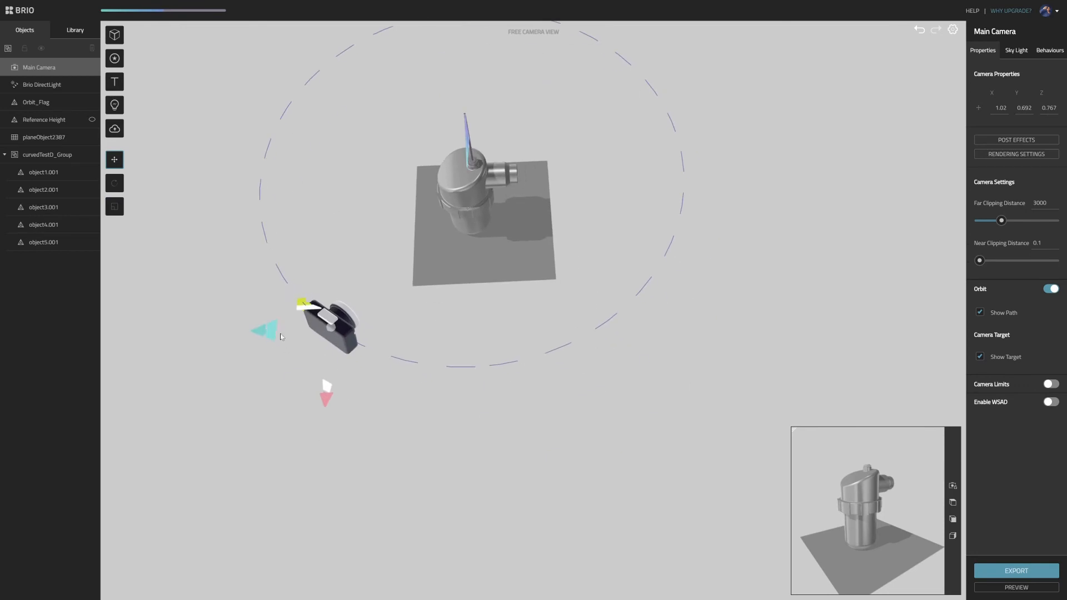
left_click_drag(275, 331, 521, 325)
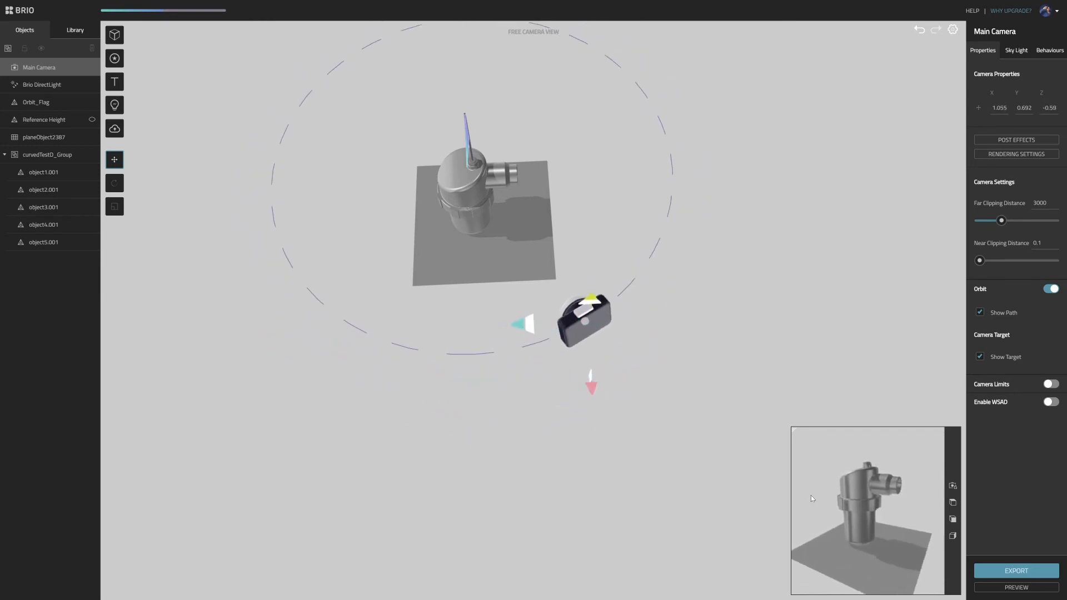
- Resize the camera preview to a medium window and view the canister up close from the front
left_click(793, 432)
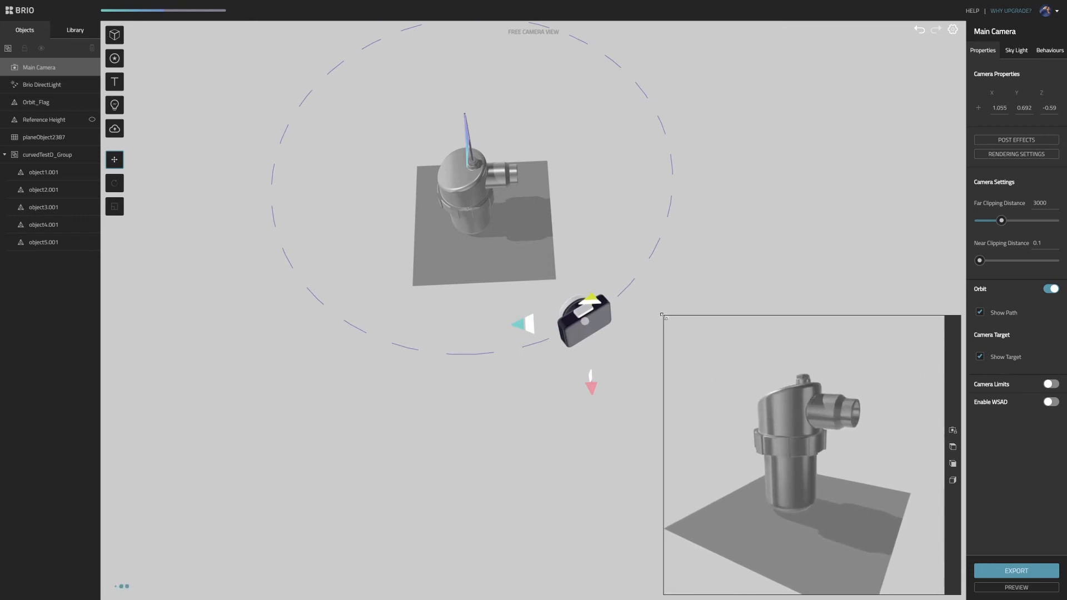
left_click_drag(695, 370, 531, 295)
scroll(493, 293, "up", 6)
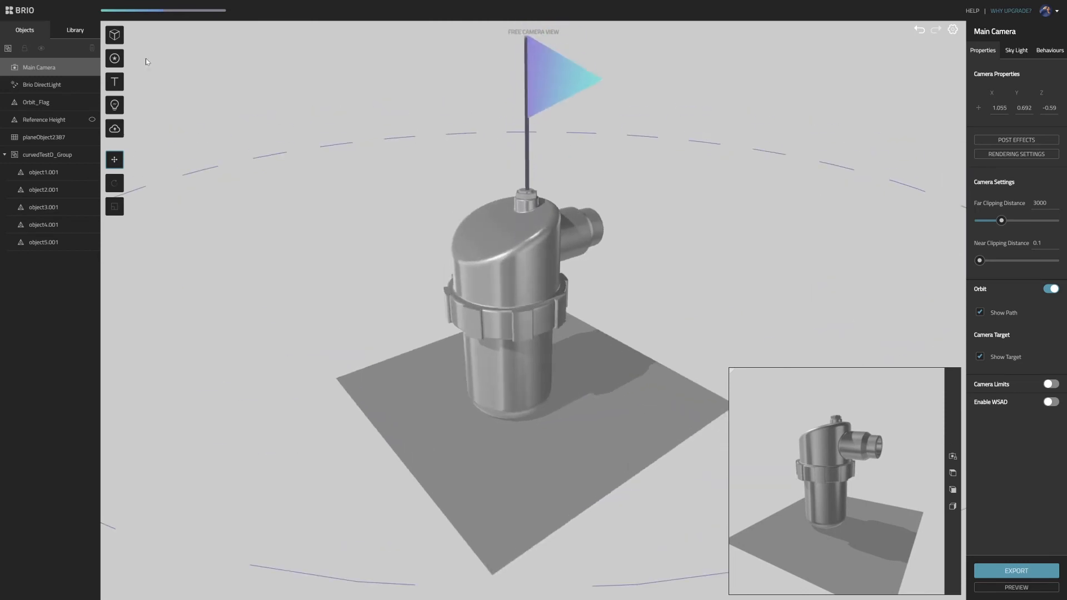
- Open the full Brio material library and look through its categories, from car paints down to metals, plastics and fabrics
left_click(75, 31)
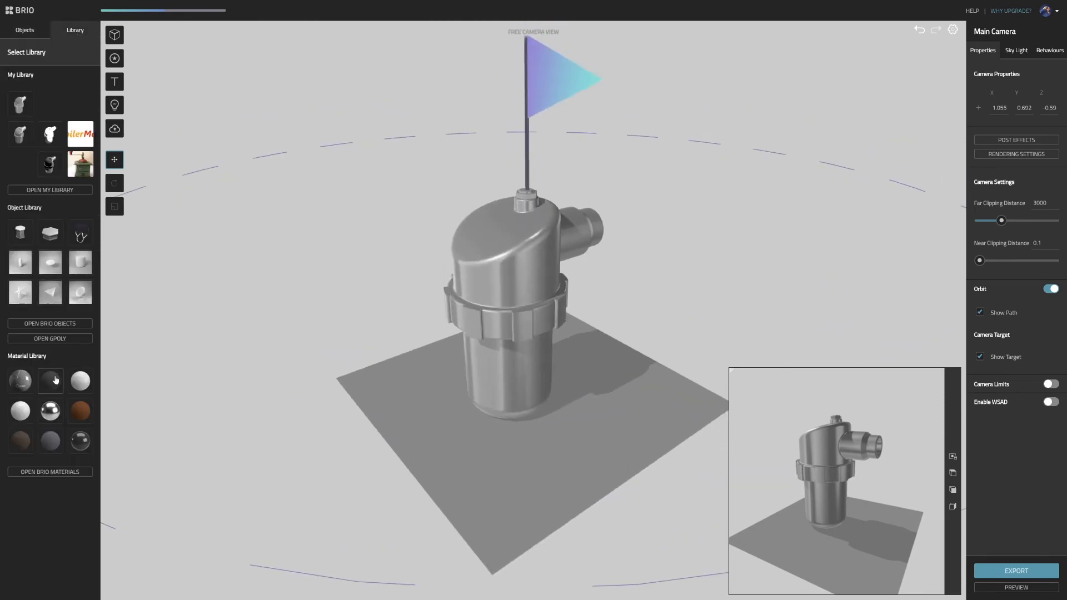
left_click(52, 472)
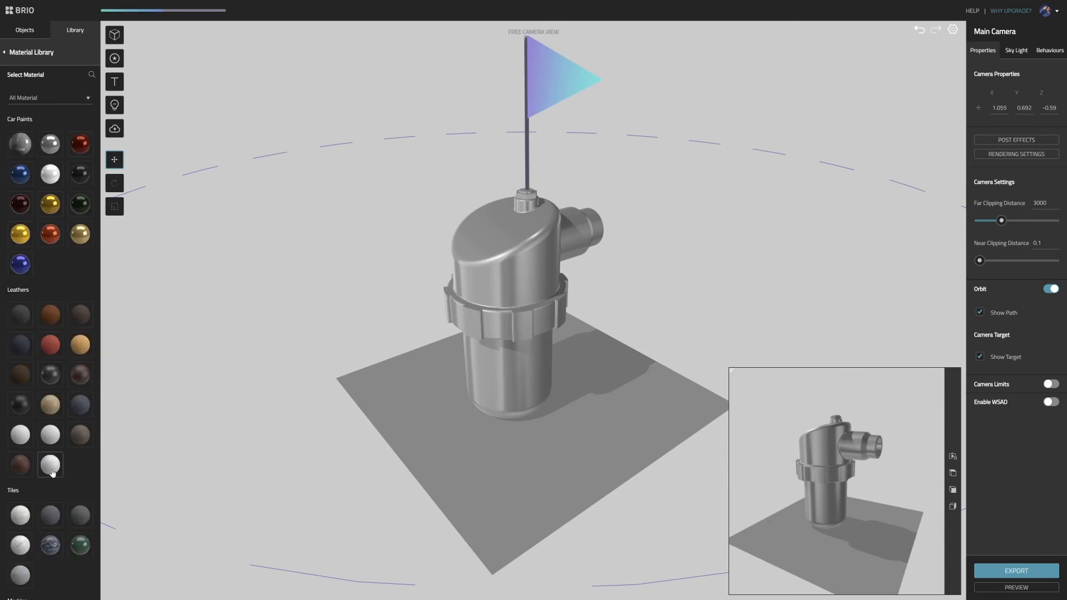
scroll(38, 426, "down", 1)
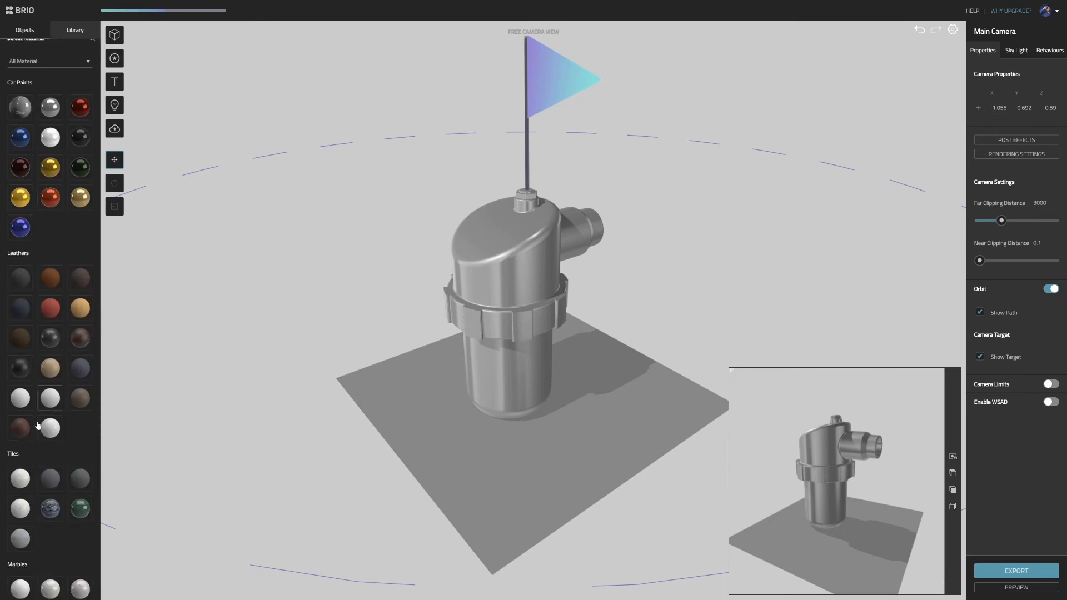
scroll(38, 425, "down", 5)
scroll(64, 422, "down", 5)
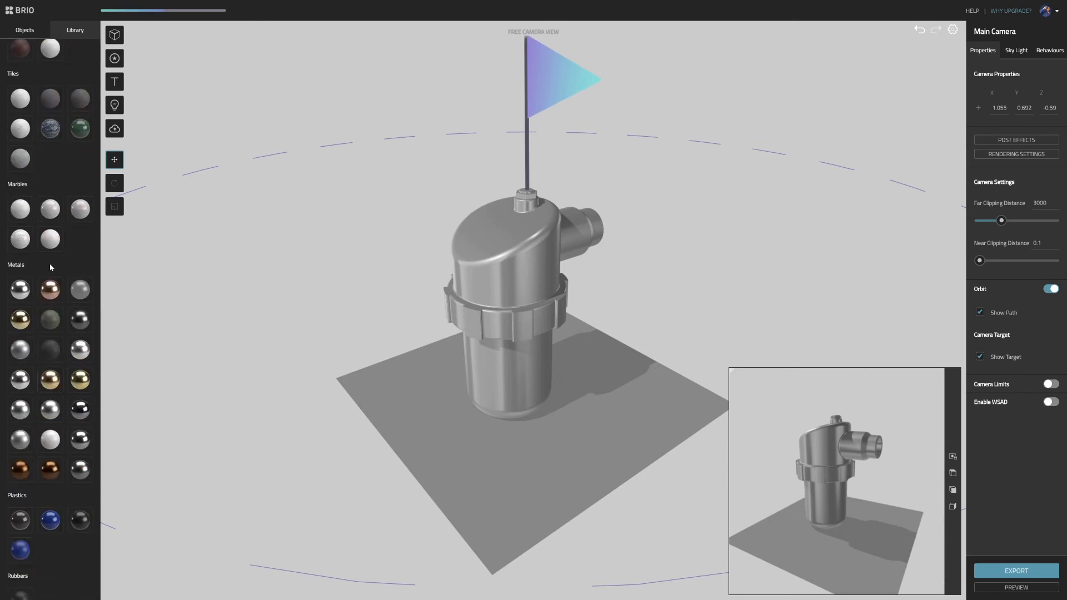
scroll(52, 289, "down", 7)
- Select the canister's upper housing, object4.001, as an individual part within the imported group
left_click_drag(362, 262, 548, 198)
left_click(555, 186)
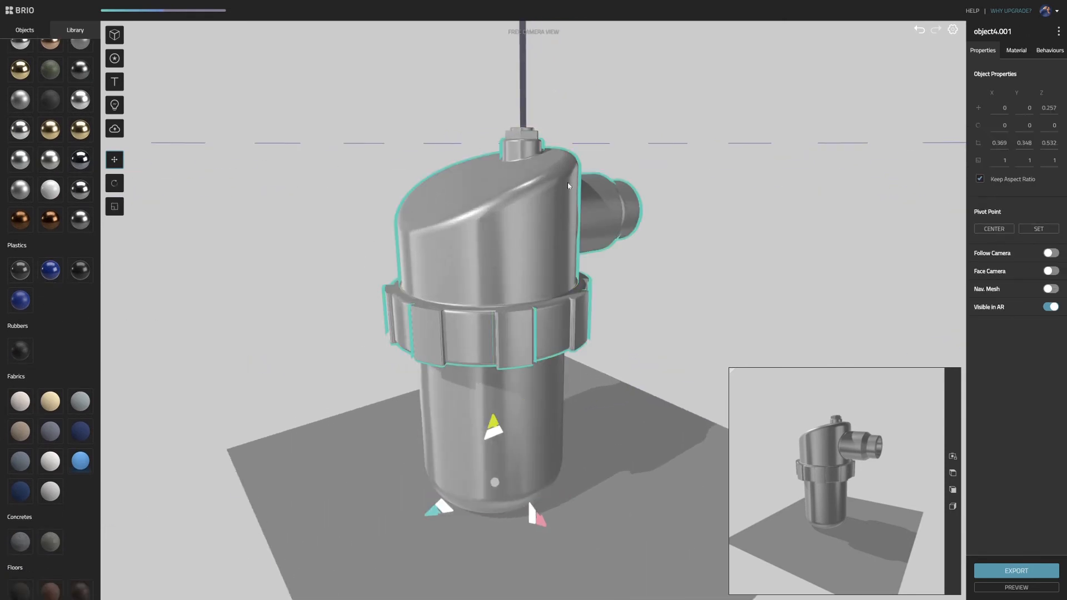
left_click(25, 30)
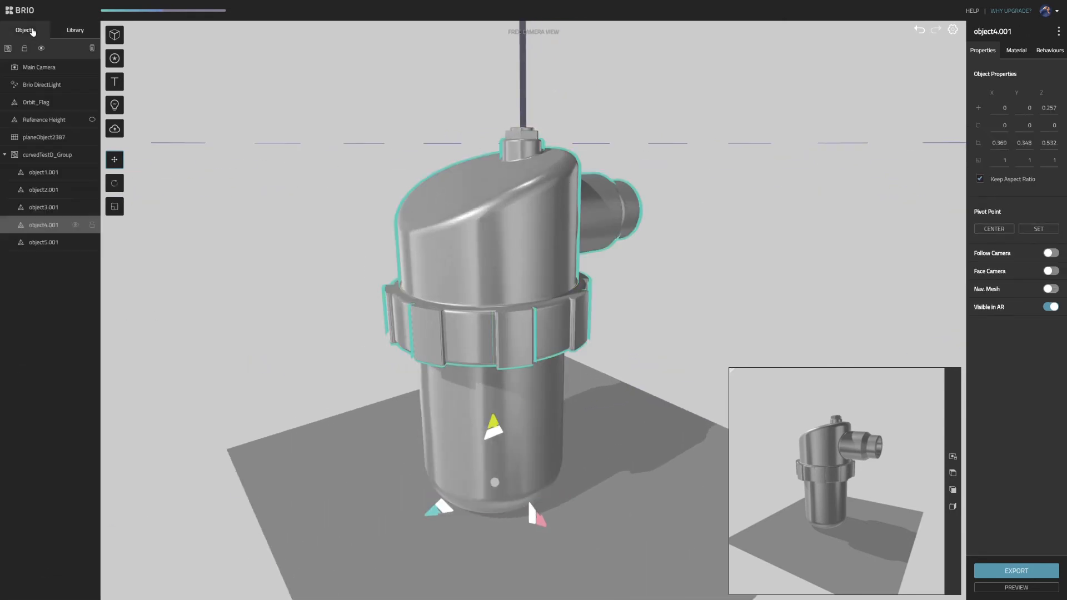
left_click(230, 127)
left_click(41, 155)
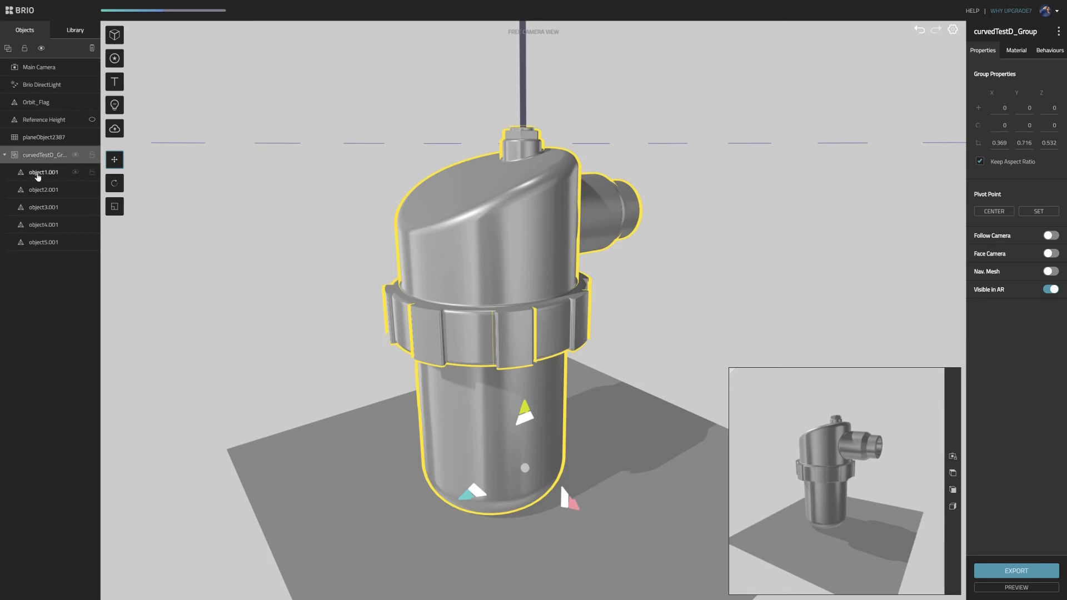
left_click(683, 115)
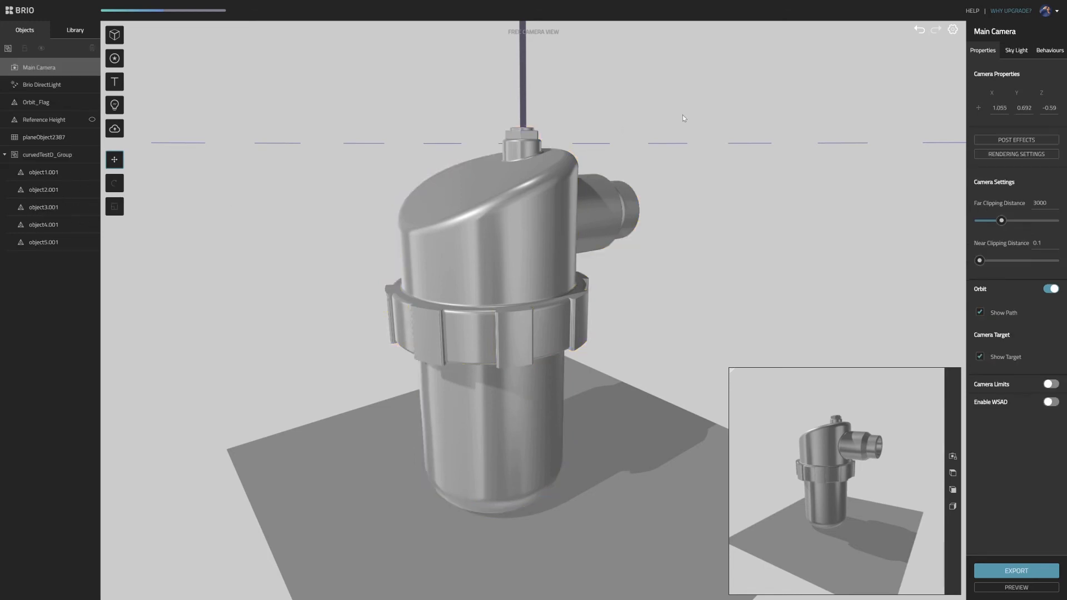
left_click(576, 169)
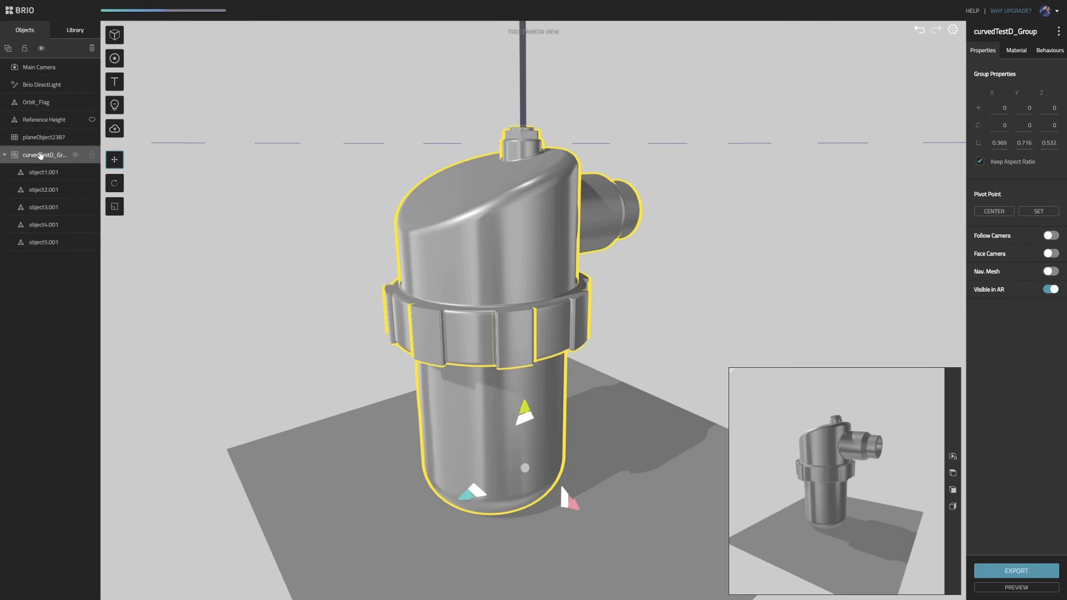
left_click(561, 179)
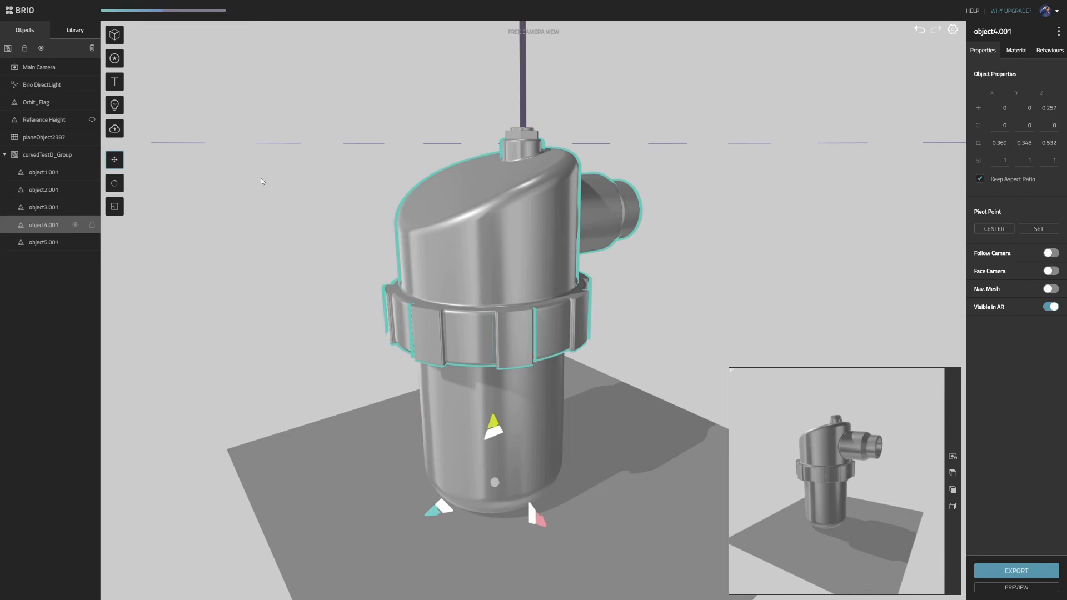
- Apply the Dark Blasted Plastic material from the Brio material library to the canister's upper housing
mouse_move(313, 186)
left_mouse_down()
mouse_move(822, 71)
mouse_move(369, 131)
mouse_move(448, 229)
mouse_move(321, 192)
mouse_move(283, 195)
mouse_move(299, 200)
left_mouse_up()
left_click(74, 31)
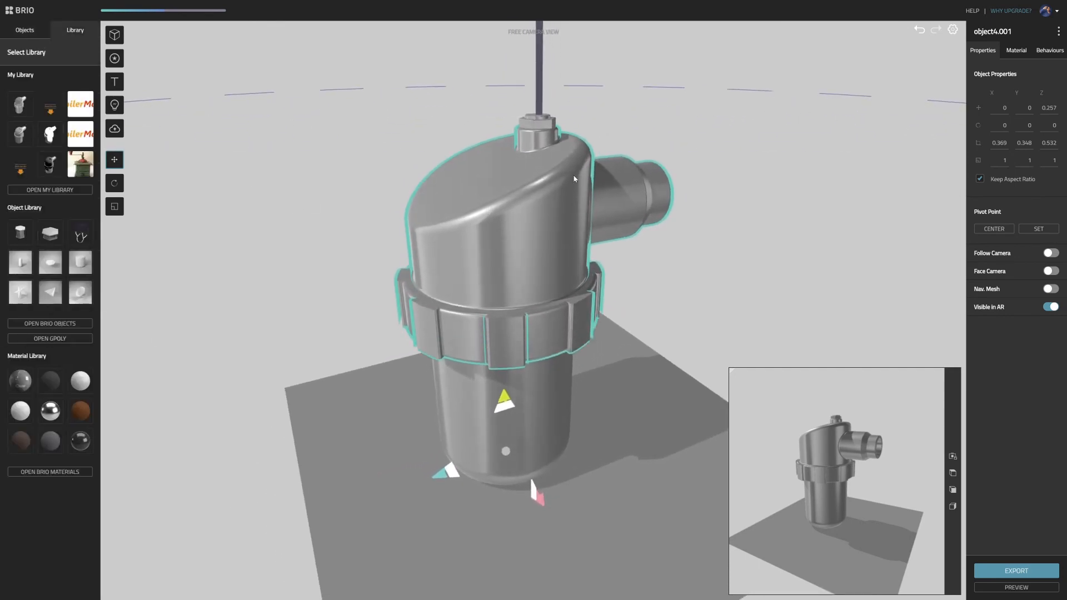
left_click(53, 470)
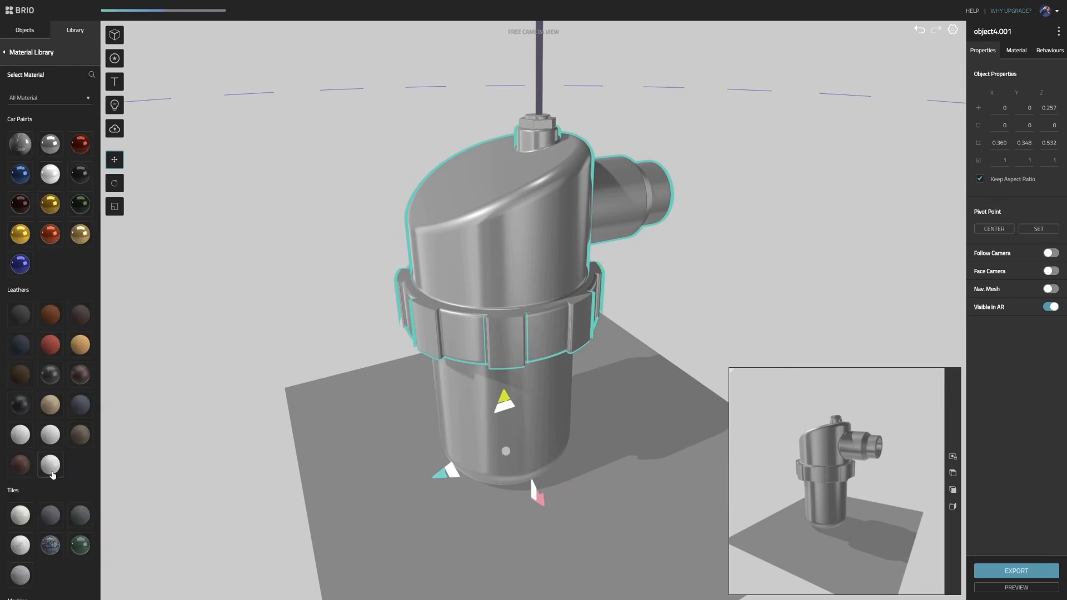
scroll(68, 285, "down", 3)
scroll(68, 286, "down", 5)
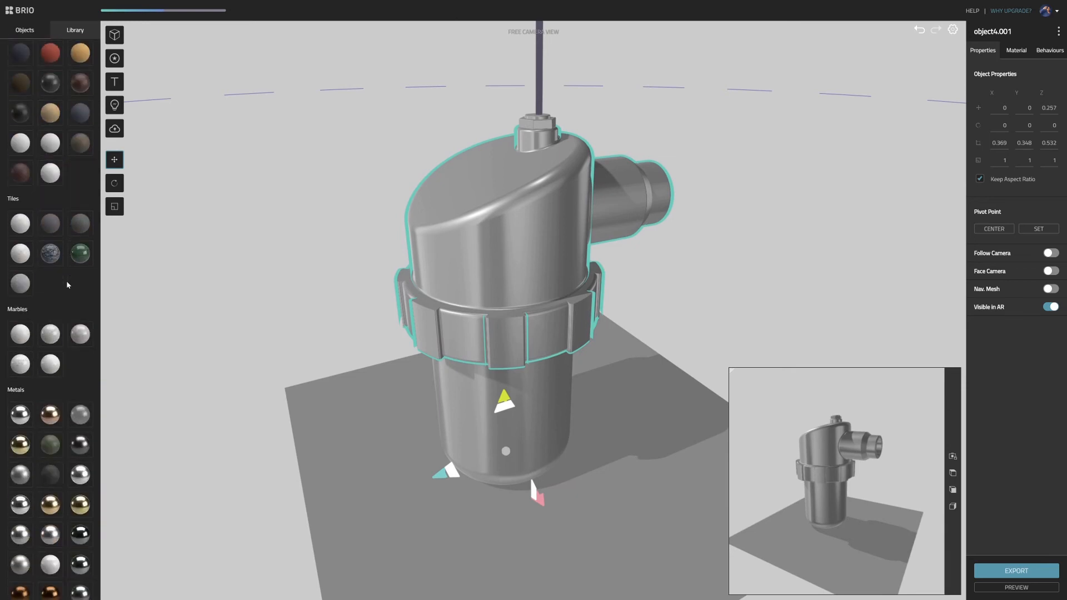
scroll(69, 288, "down", 2)
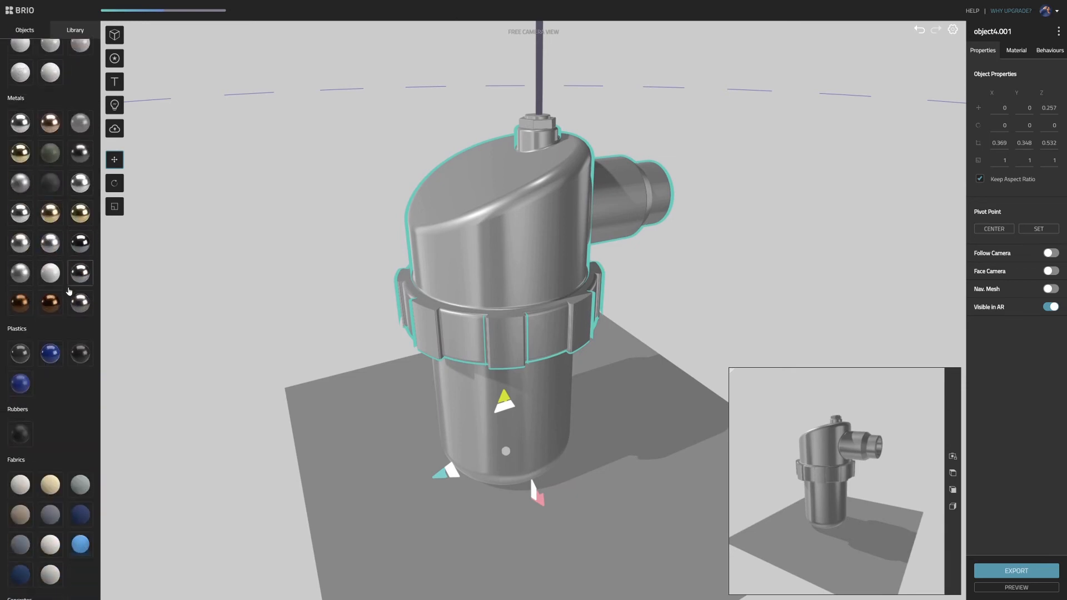
left_click(81, 360)
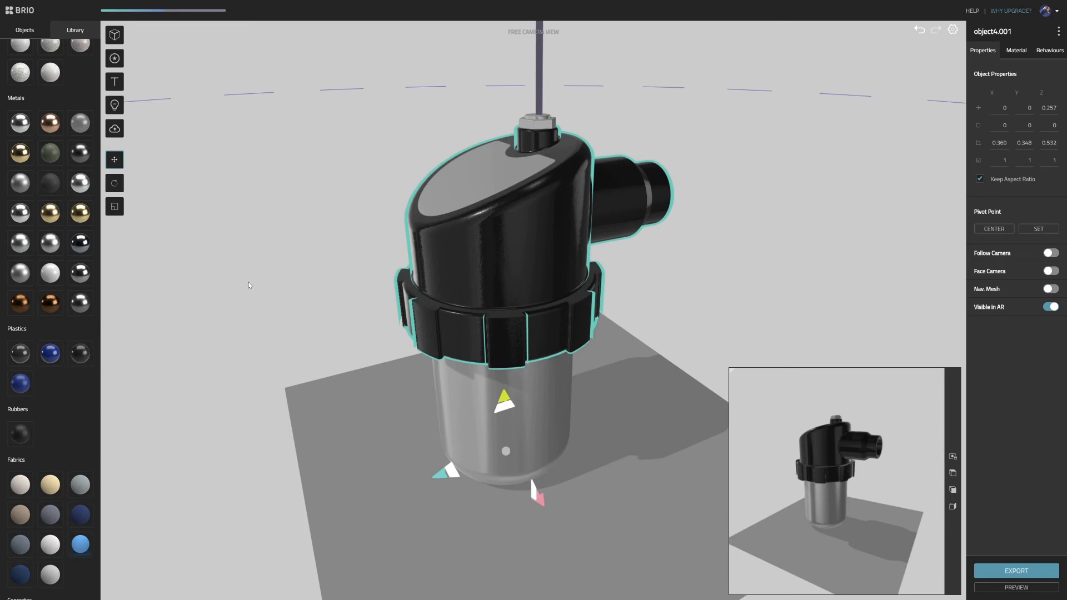
left_click_drag(249, 285, 470, 259)
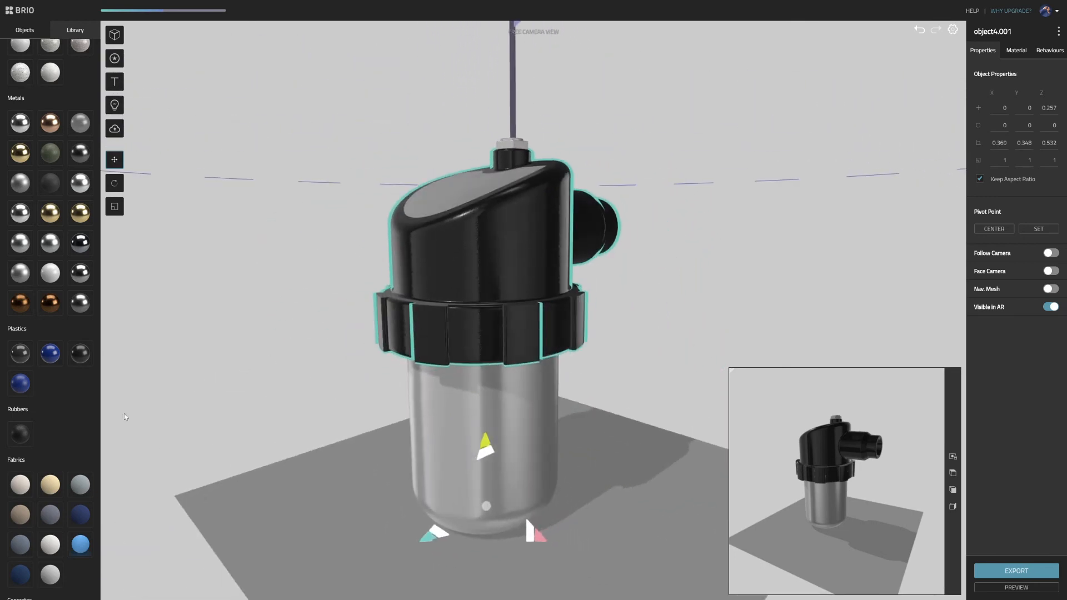
- Select the canister's lower body, object2.001, within the group and apply the Aniso Brushed Metal material to it
left_click(255, 385)
left_click(549, 408)
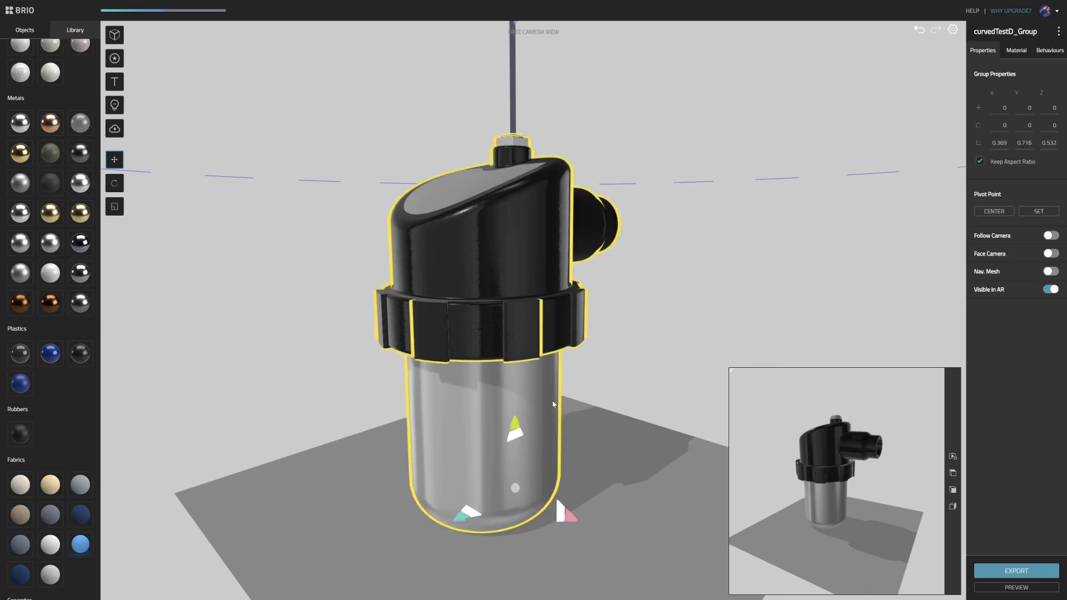
double_click(553, 403)
left_click_drag(622, 395, 613, 339)
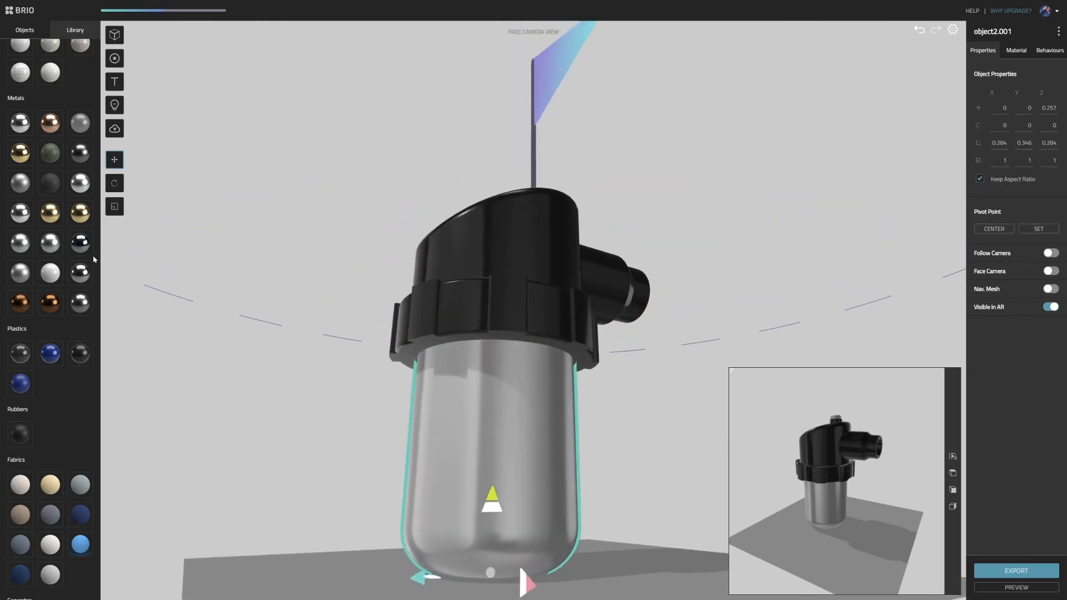
scroll(81, 267, "up", 3)
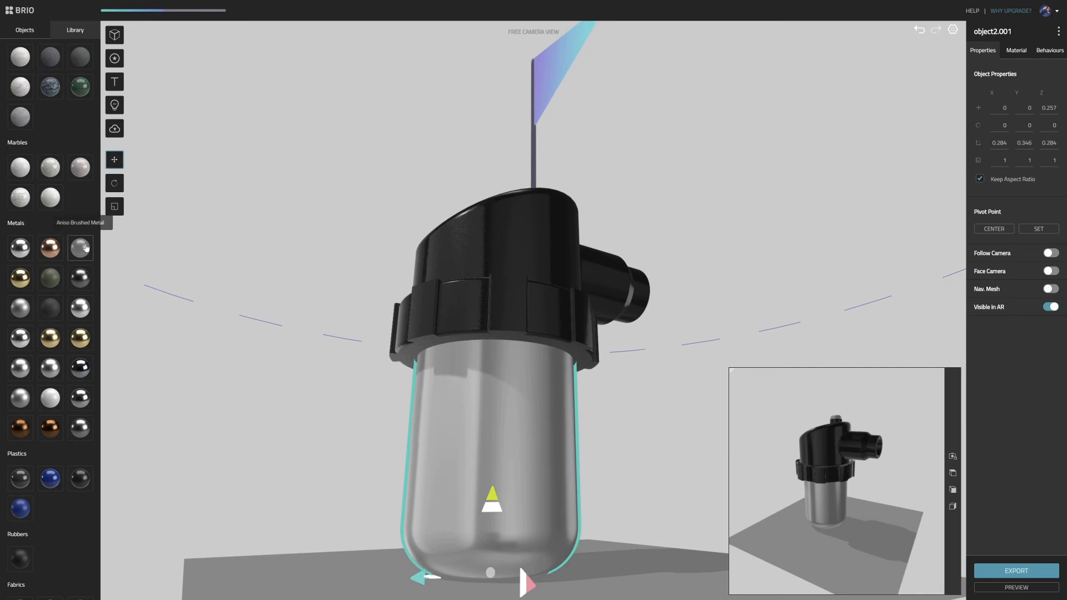
left_click(81, 250)
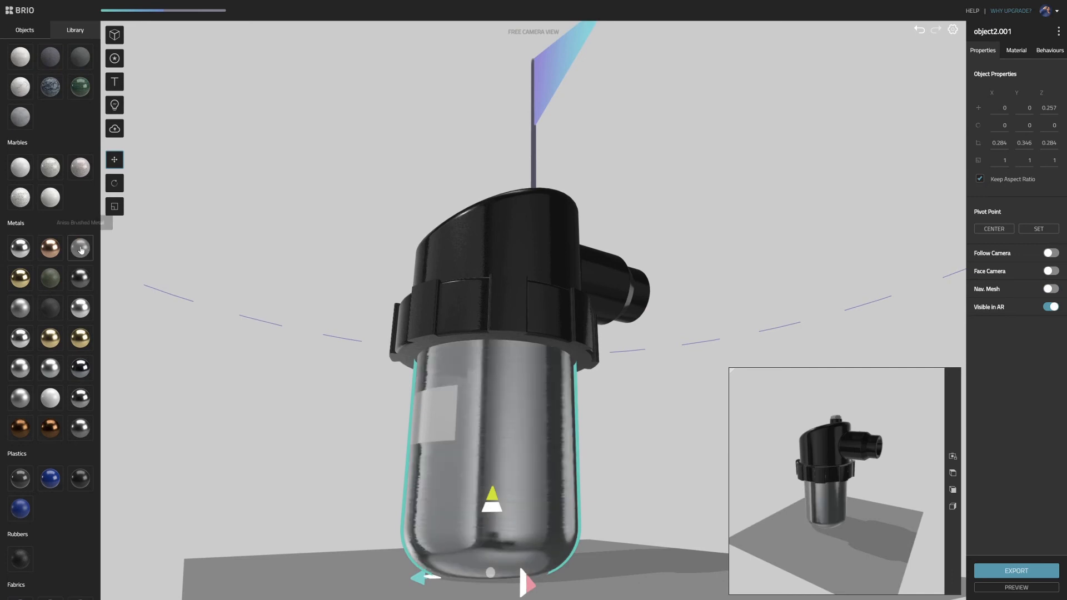
left_click_drag(169, 281, 329, 275)
scroll(329, 276, "up", 5)
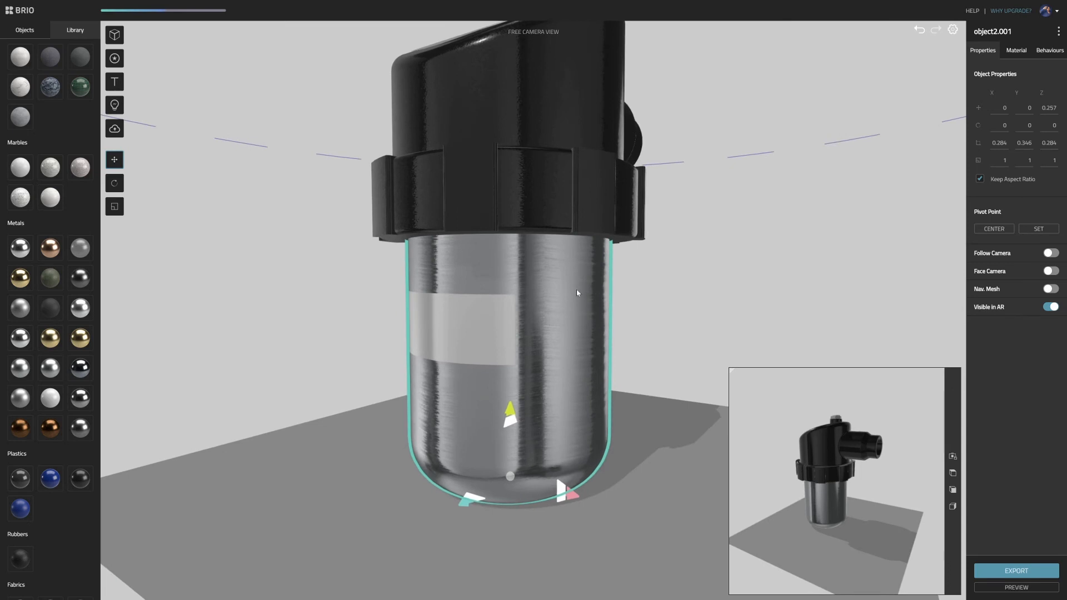
- Enable Triplanar Projection for the lower body's brushed metal material and check the surface from several angles
left_click(1021, 53)
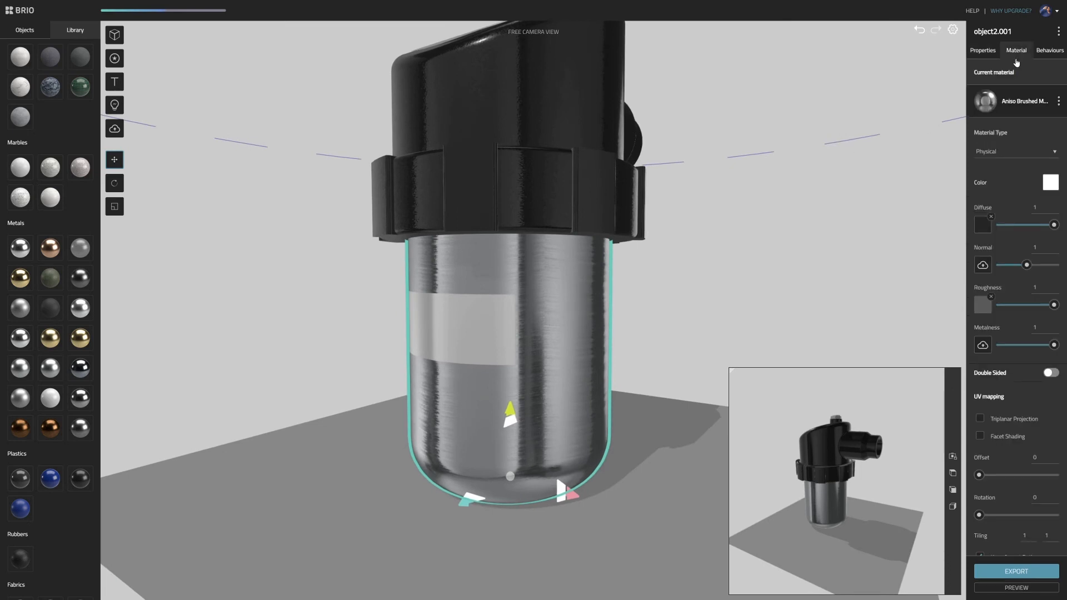
scroll(1009, 257, "down", 1)
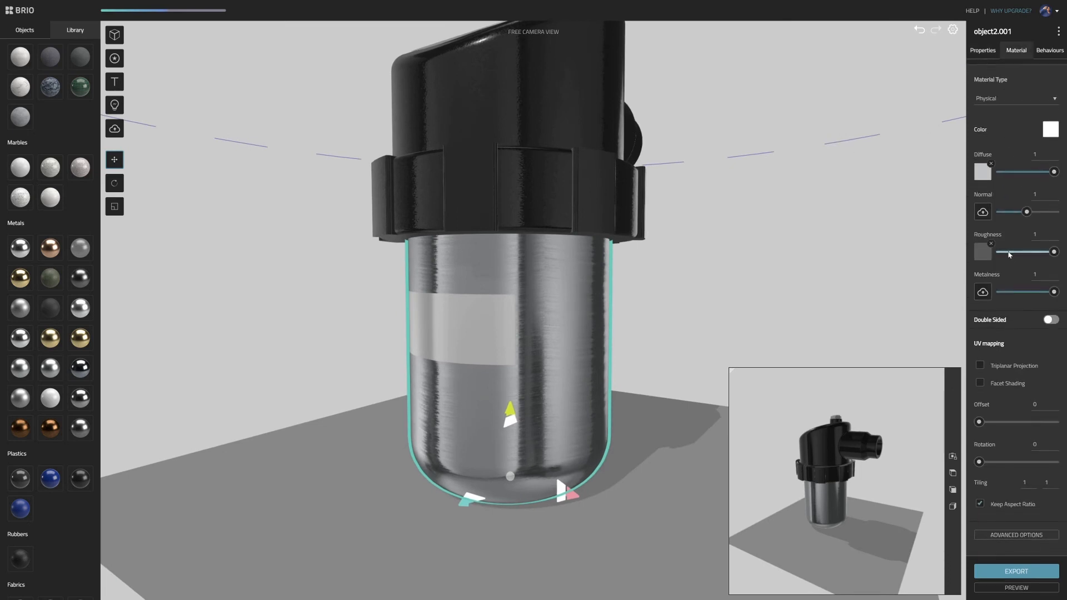
left_click(982, 369)
mouse_move(582, 284)
left_mouse_down()
mouse_move(571, 268)
mouse_move(464, 281)
mouse_move(588, 276)
mouse_move(571, 295)
left_mouse_up()
left_click_drag(707, 286, 781, 278)
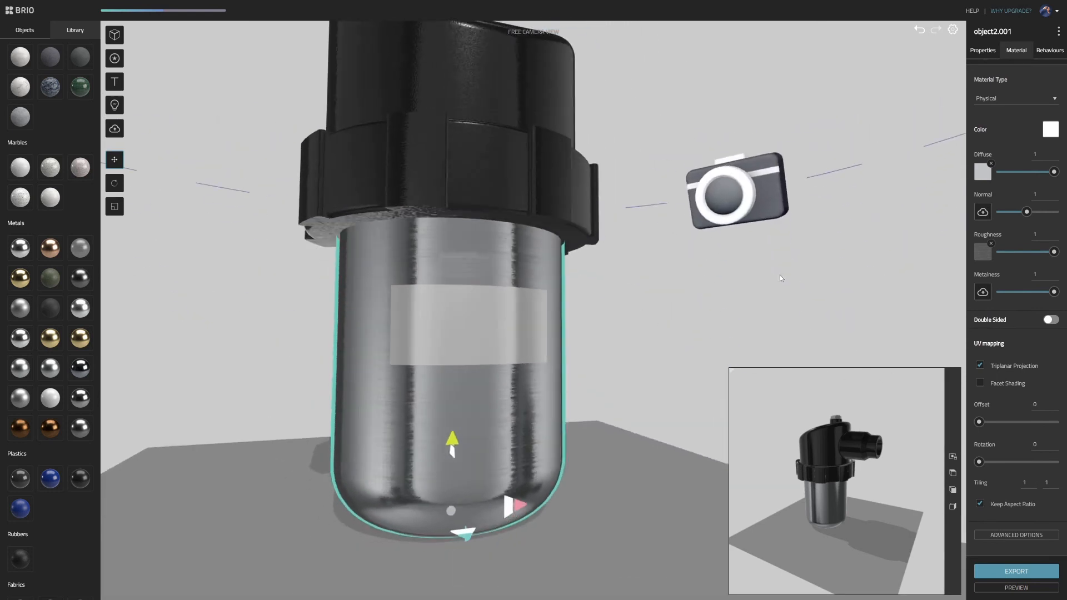
left_click_drag(684, 280, 628, 299)
scroll(630, 294, "up", 5)
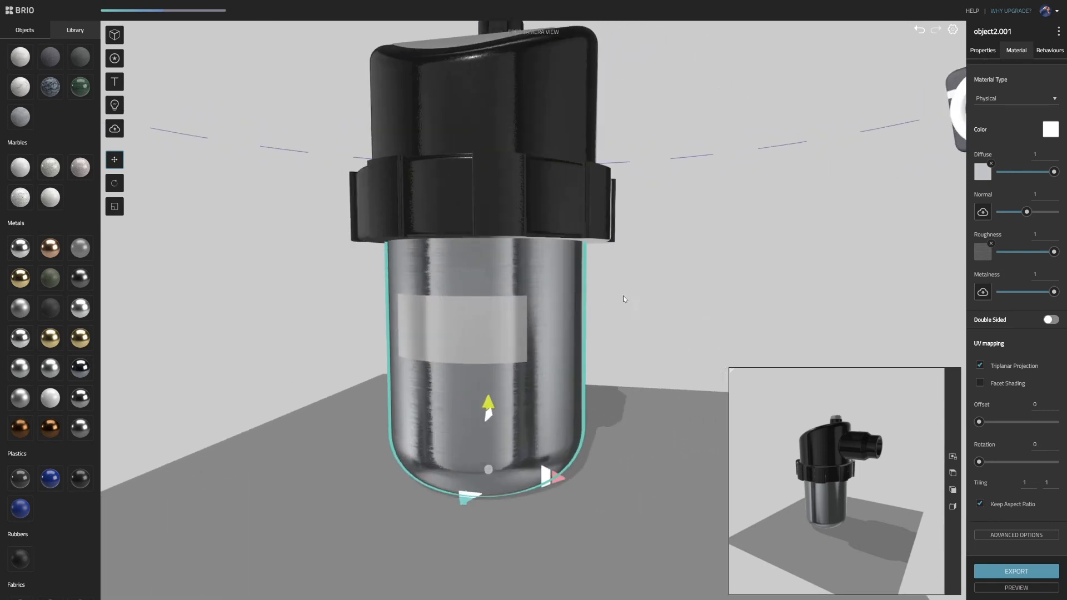
- Select the rectangular label on the lower body and load LogoType01.png from the curvedTest folder as its diffuse texture
left_click(519, 282)
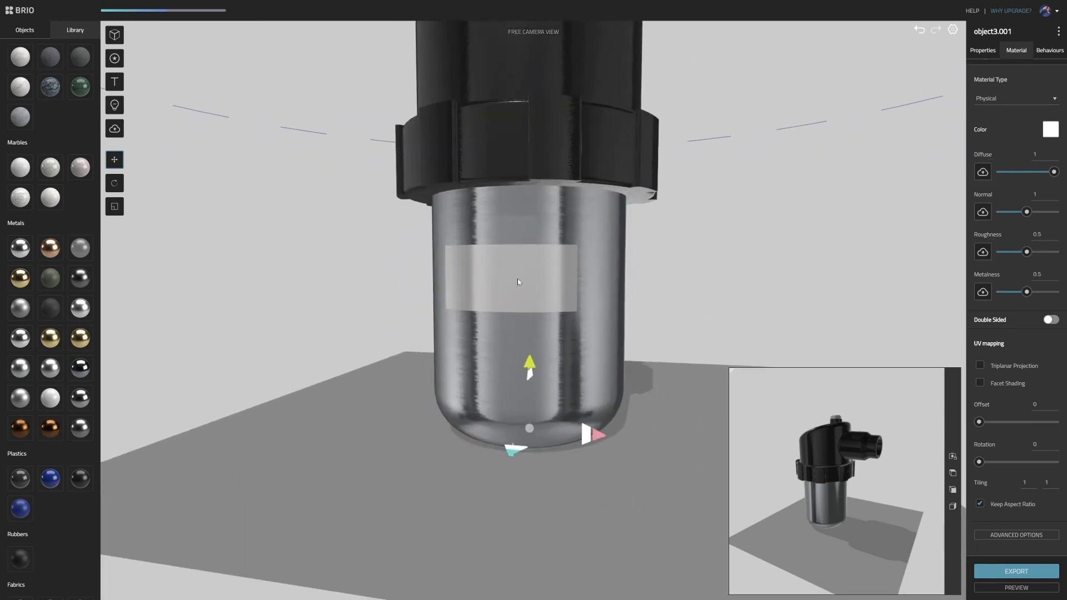
left_click_drag(679, 265, 502, 304)
left_click(983, 172)
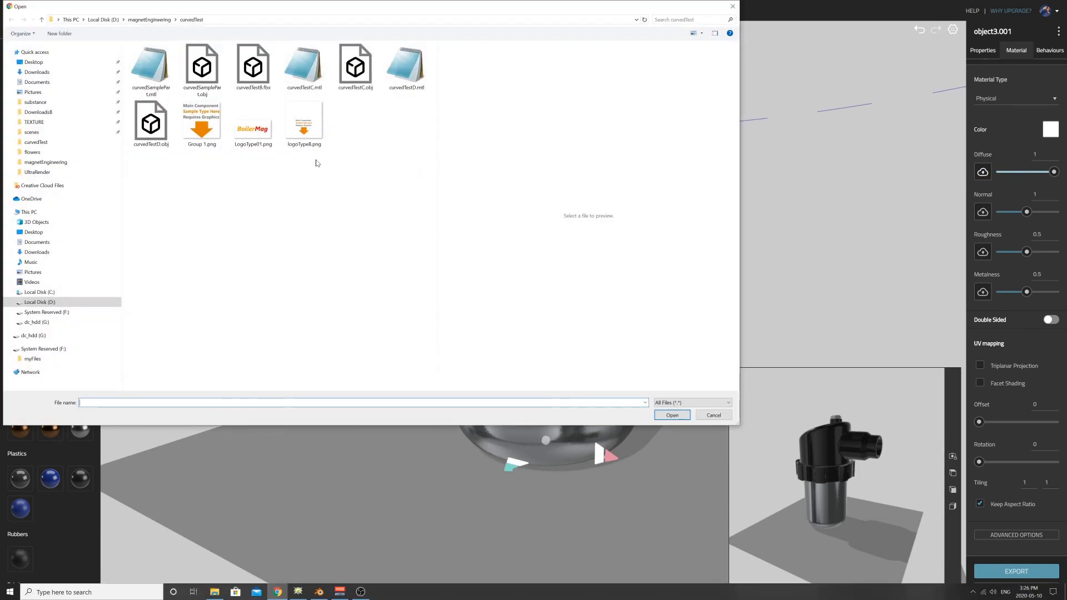
left_click(264, 137)
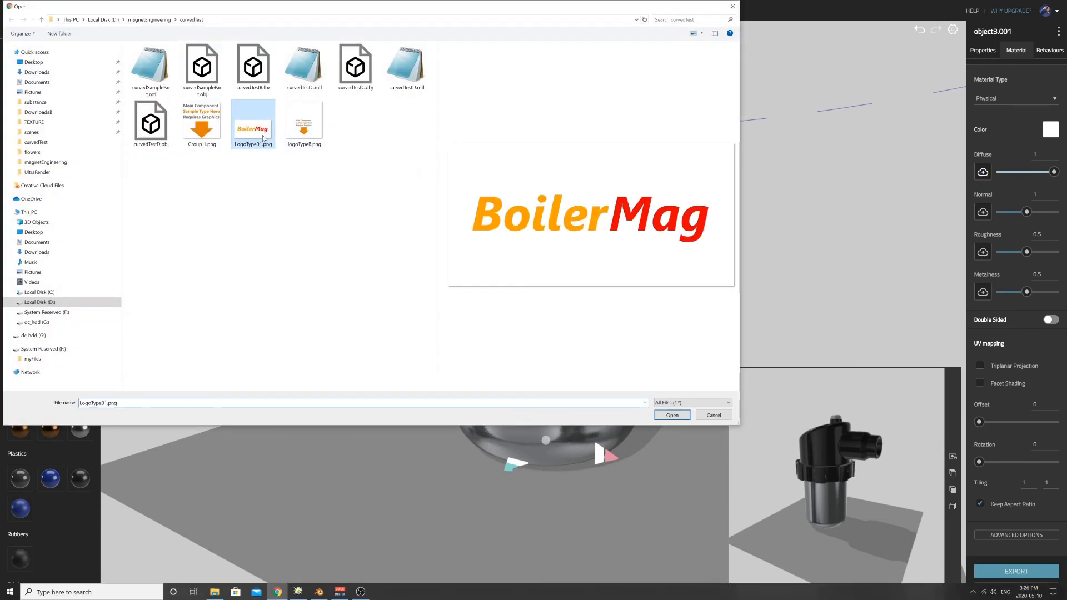
left_click(670, 416)
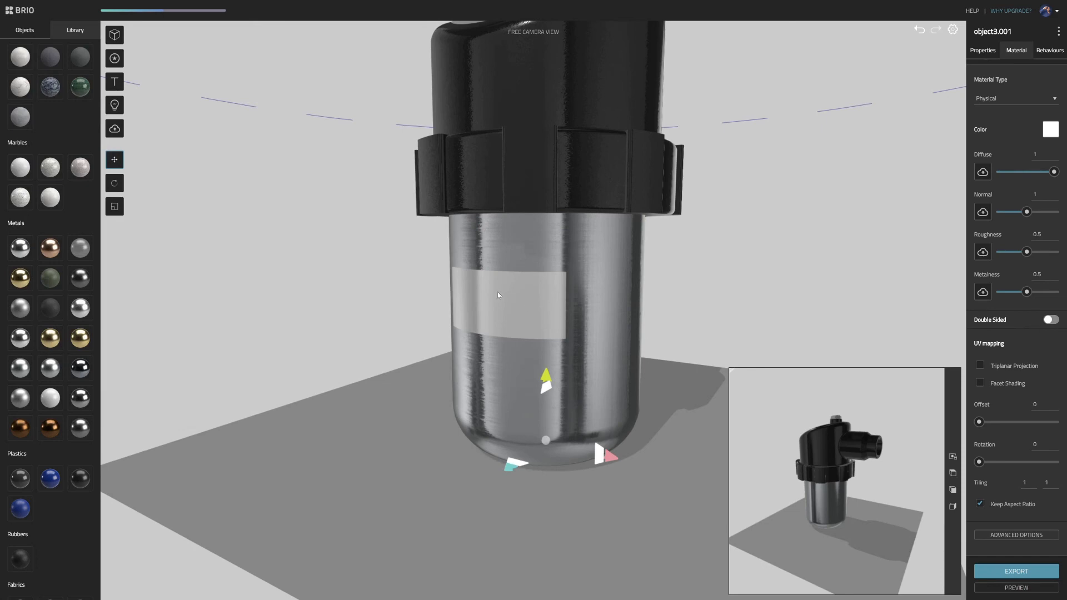
left_click_drag(484, 317, 568, 302)
scroll(568, 301, "up", 5)
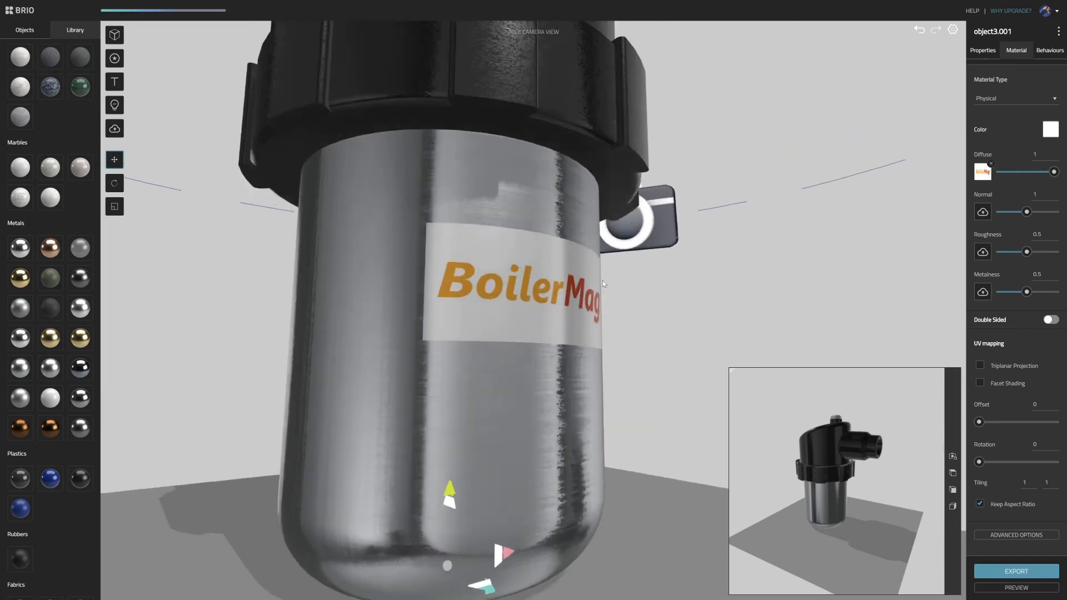
- Set the label material's metalness to 0 and check the logo from another angle
left_click_drag(769, 307, 748, 294)
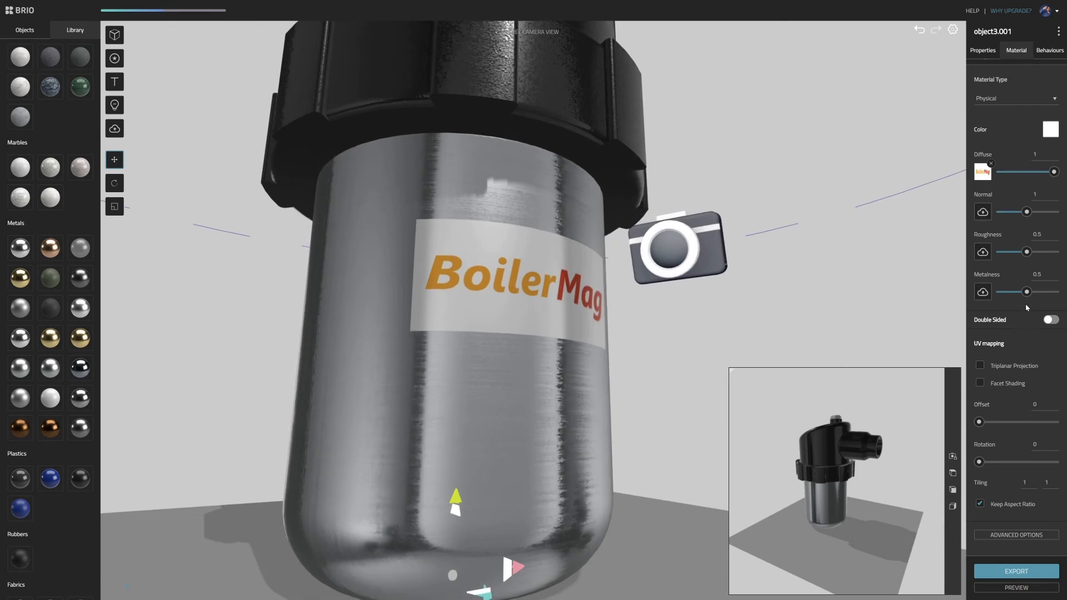
left_click_drag(1028, 292, 1000, 293)
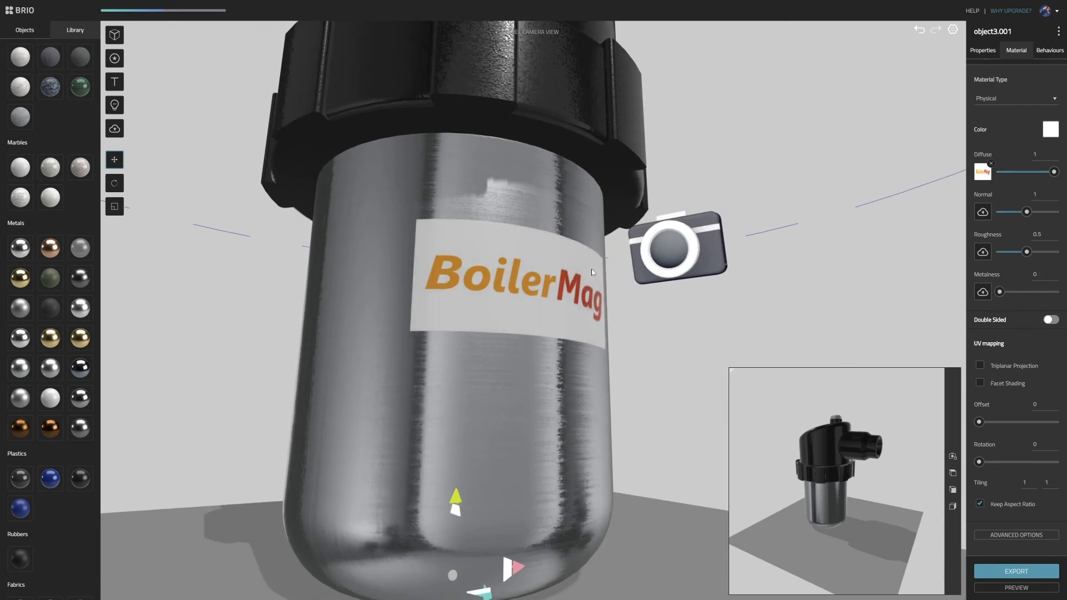
left_click_drag(593, 272, 911, 257)
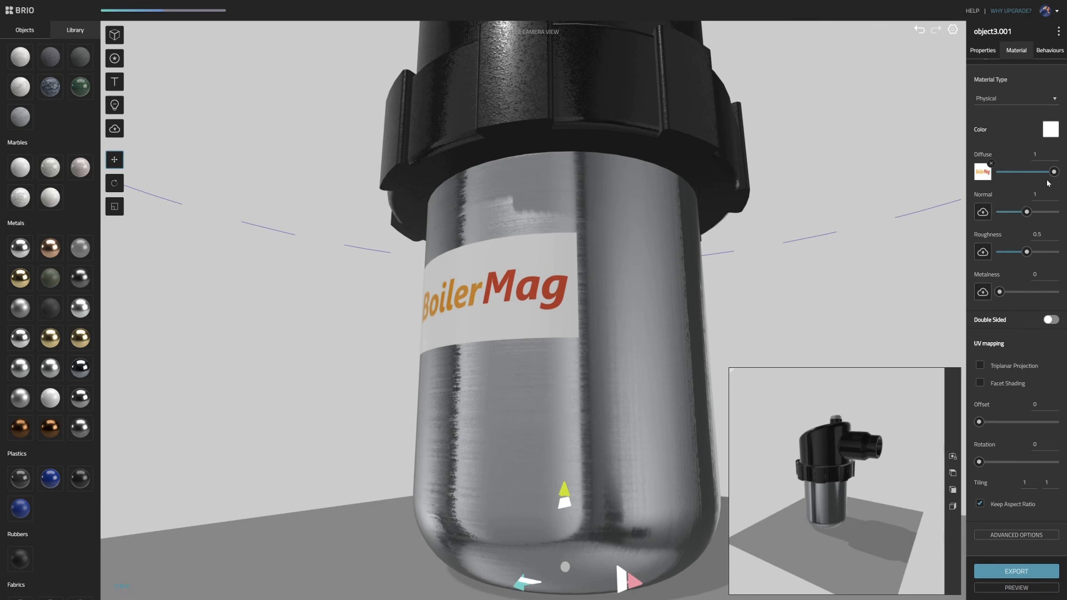
- Set the logo label material's roughness to 0.3, checking the reflections from several angles, and deselect the label
left_click_drag(1026, 253, 1003, 256)
left_click_drag(561, 312, 682, 310)
scroll(575, 294, "up", 5)
left_click_drag(575, 295, 544, 225)
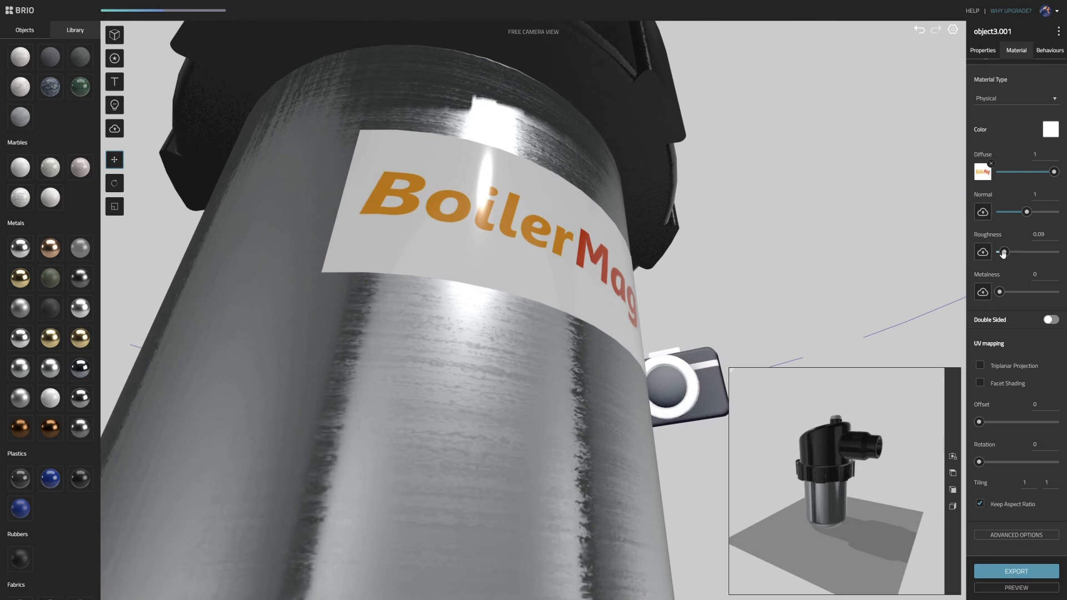
left_click_drag(1004, 254, 1019, 255)
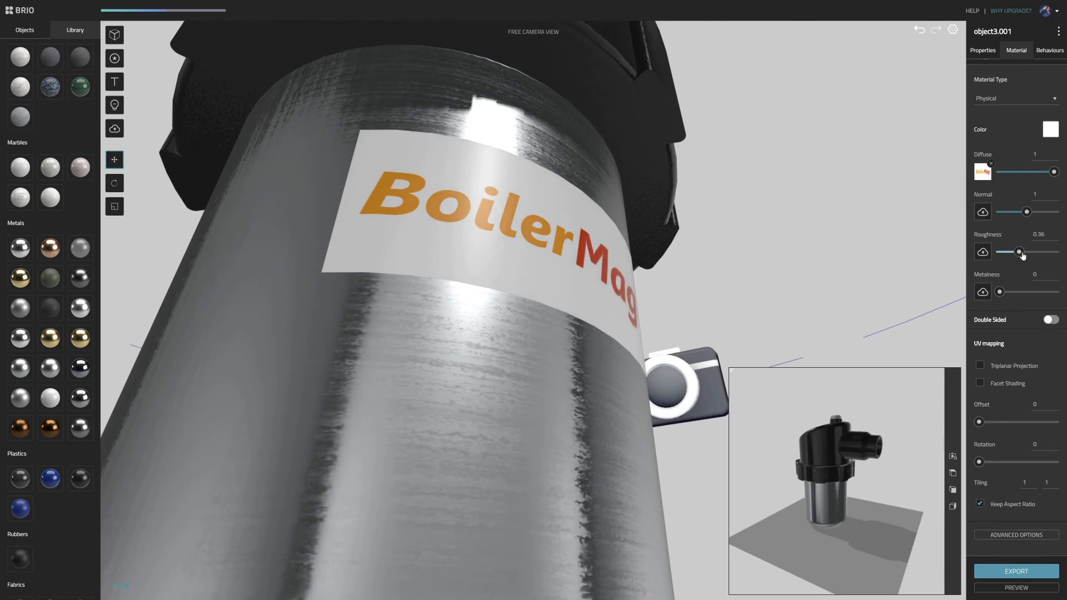
left_click_drag(1023, 255, 1018, 255)
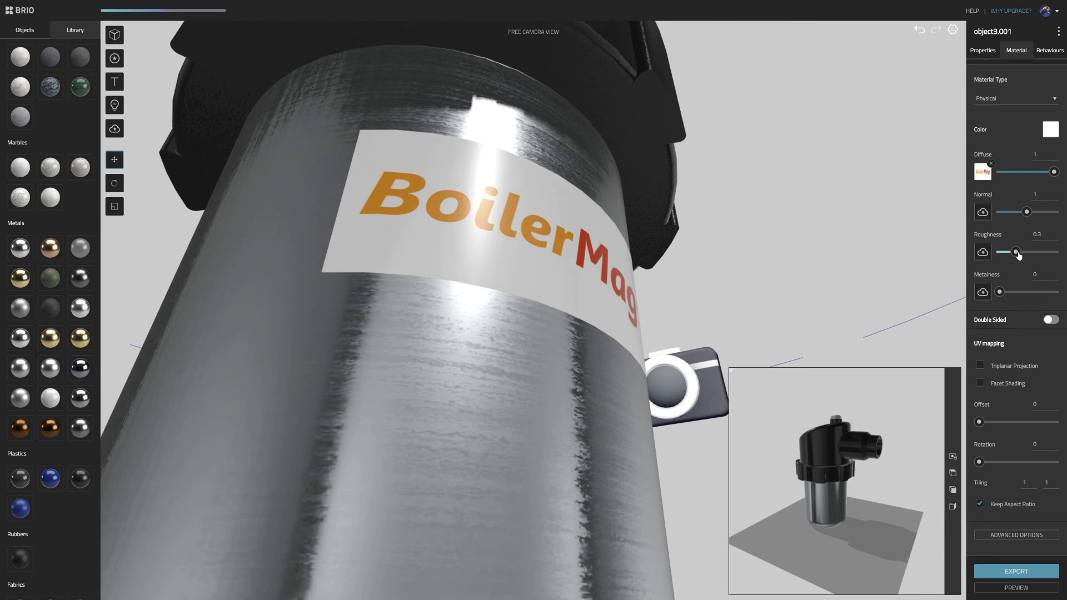
left_click_drag(567, 239, 574, 278)
scroll(575, 278, "down", 5)
left_click(669, 280)
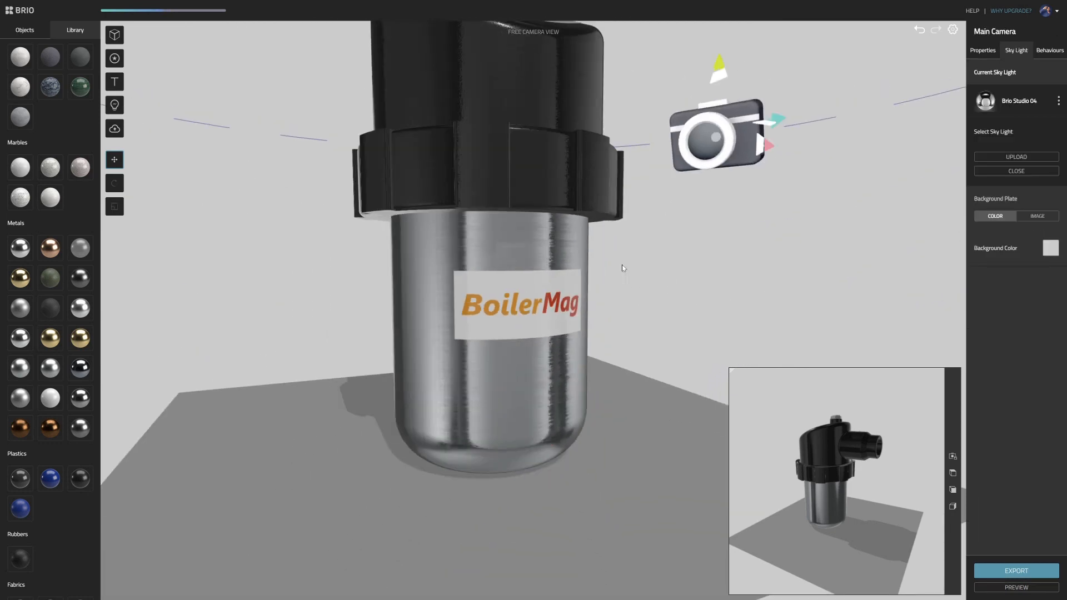
- Select the sloped label surface on top of the canister, object5.001, and load logoTypeB.png as its diffuse texture
right_click_drag(483, 300, 486, 384)
left_click_drag(486, 383, 579, 222)
left_click(519, 245)
left_click(521, 247)
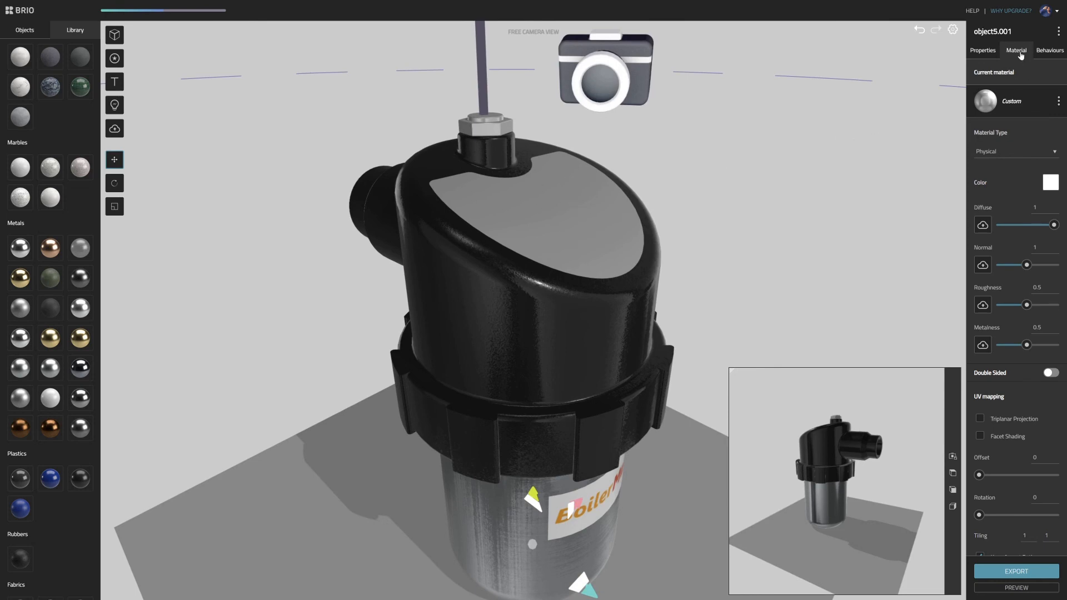
left_click(983, 224)
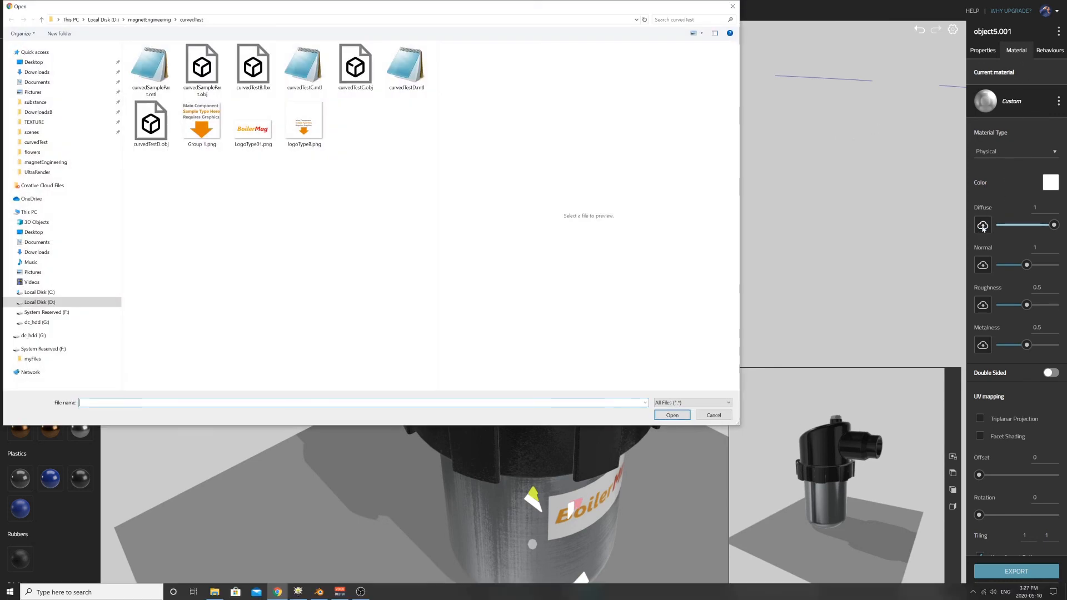
left_click(298, 129)
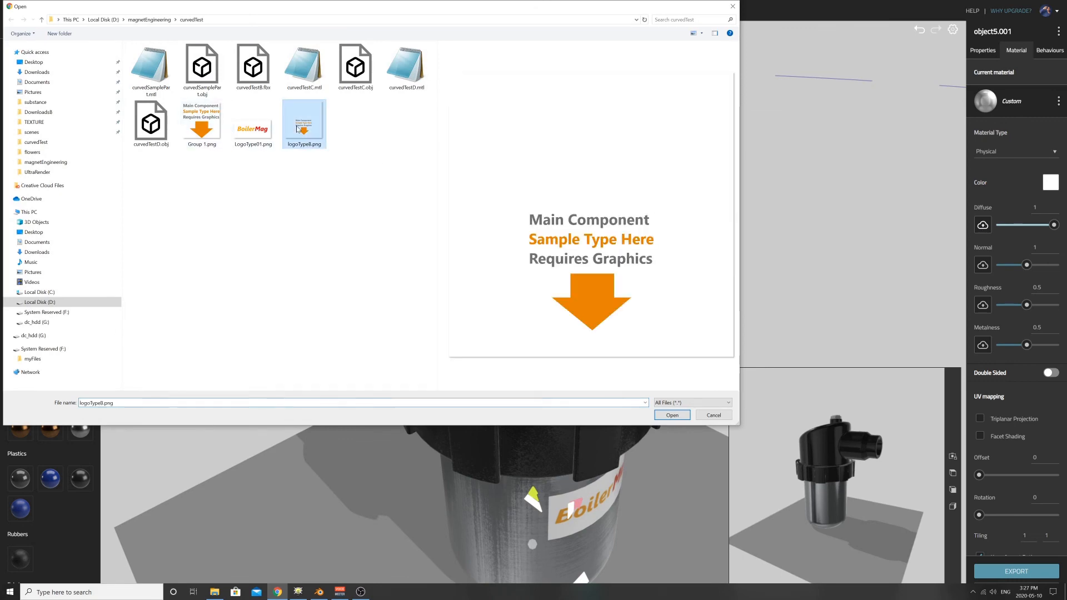
left_click(672, 416)
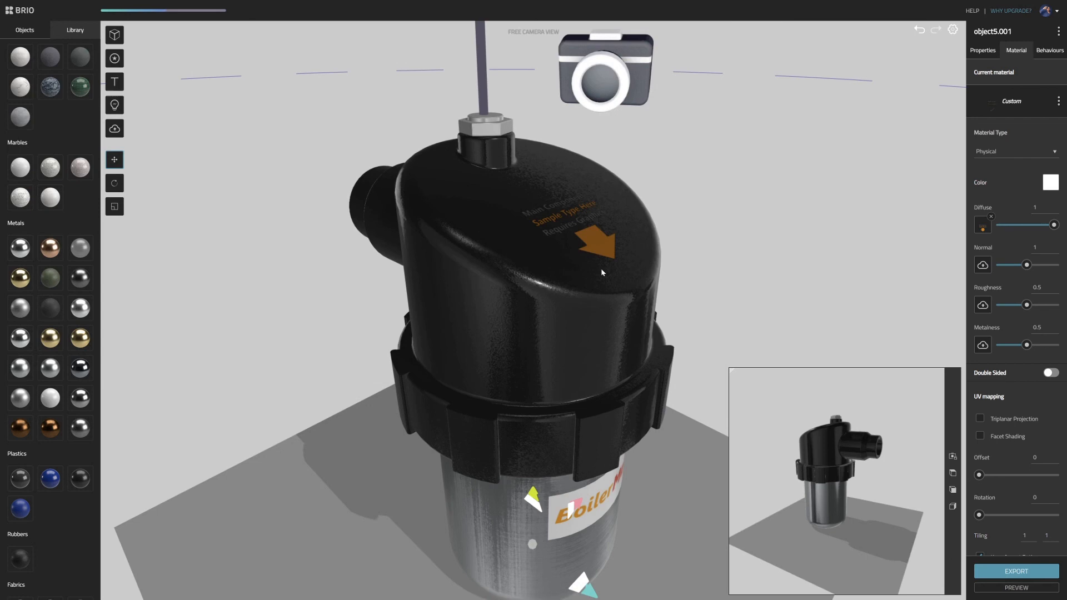
- Set the top label material's metalness to 0 and its roughness to 0.77
left_click_drag(673, 202, 533, 223)
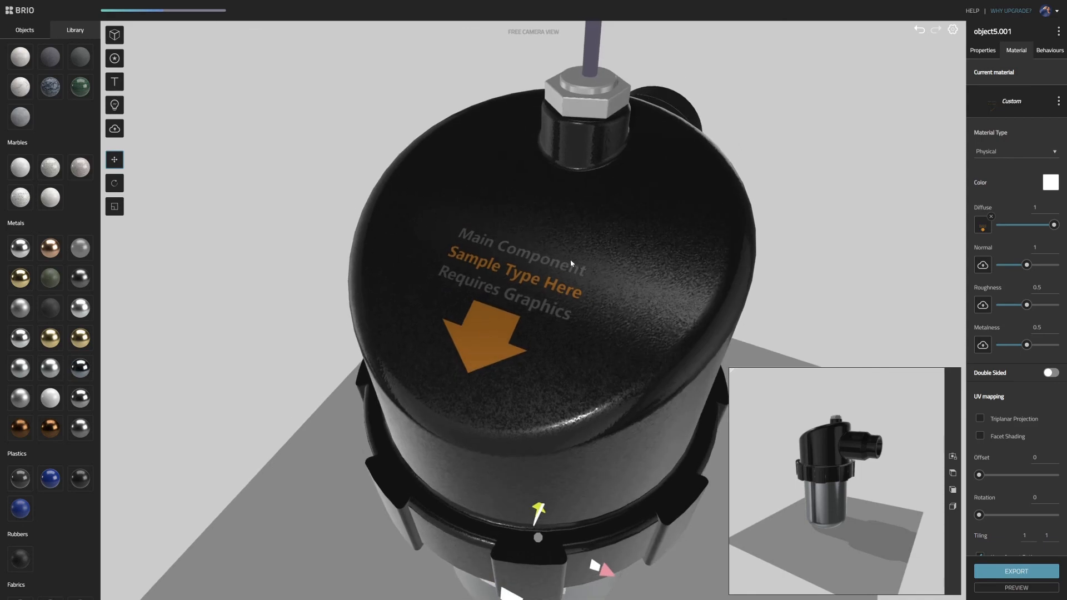
left_click_drag(571, 263, 448, 231)
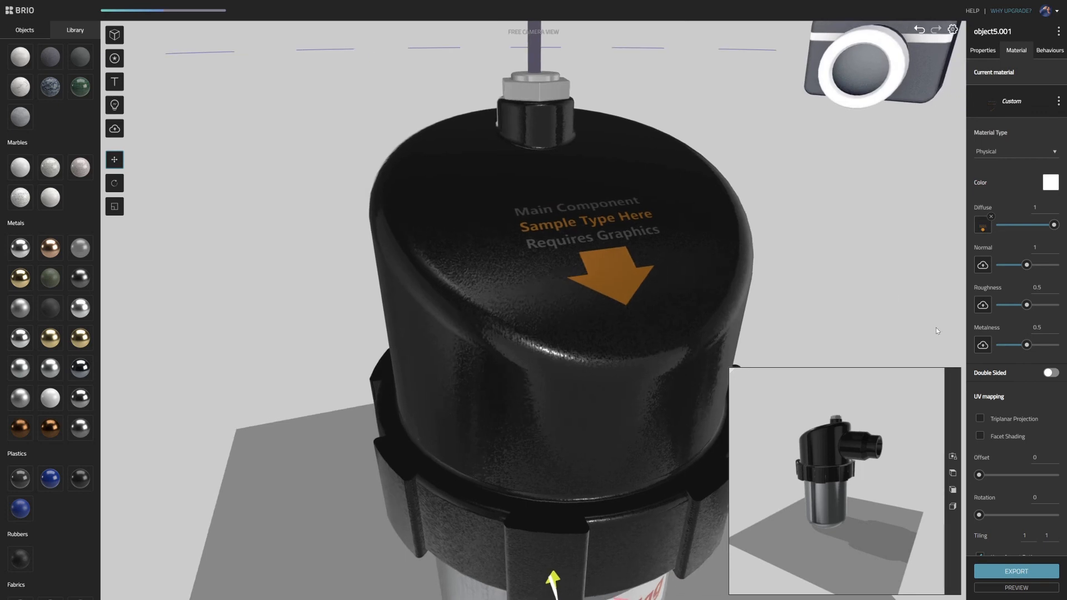
left_click_drag(1028, 348, 995, 349)
left_click_drag(673, 289, 628, 270)
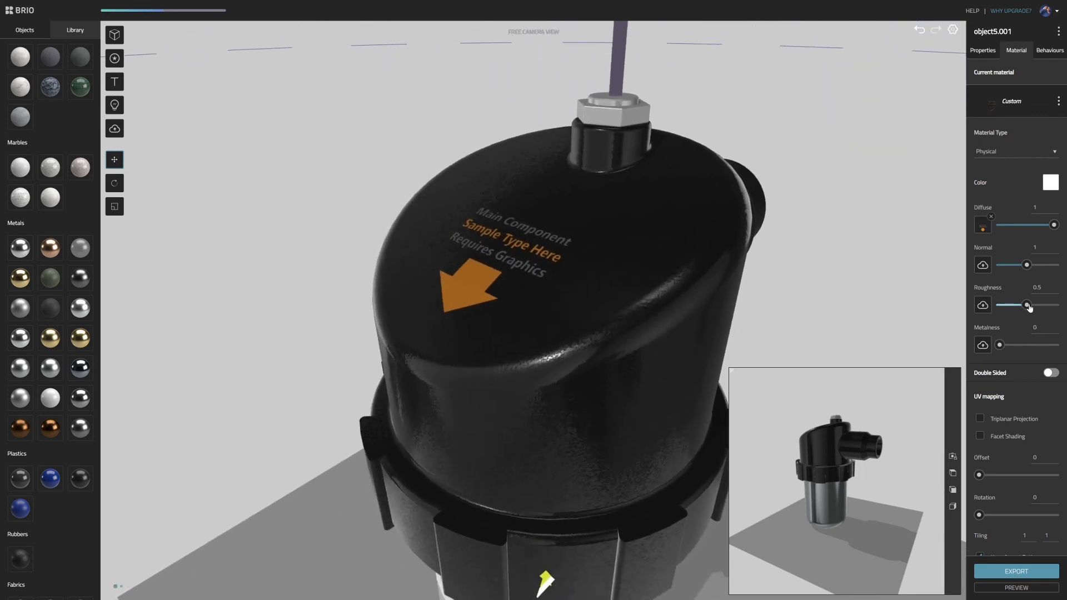
left_click_drag(1027, 305, 1042, 305)
scroll(732, 262, "down", 5)
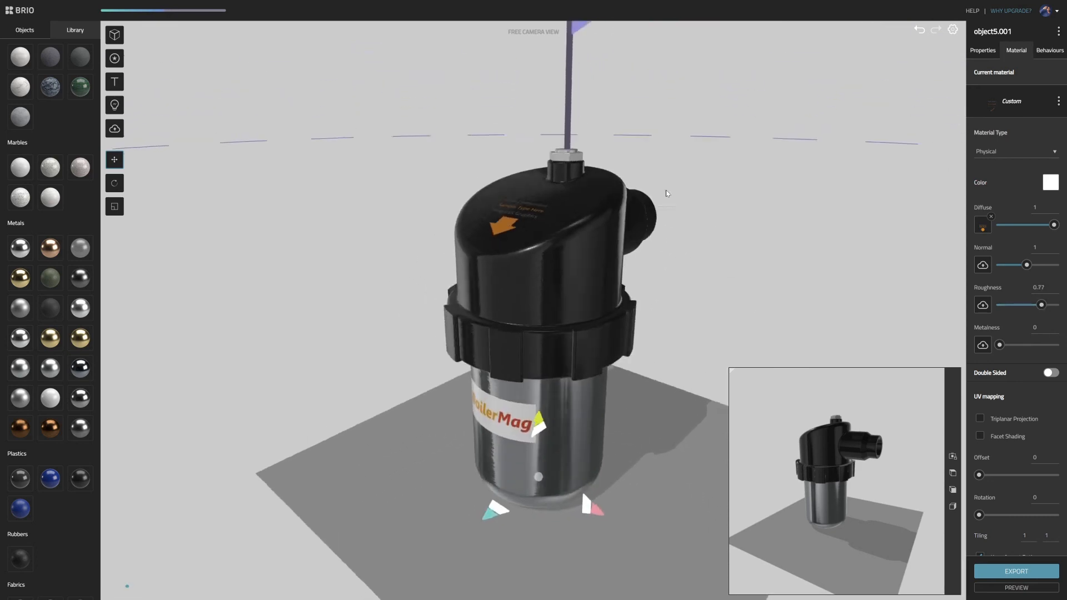
- Select the hex nut on top of the canister, object1.001, give it a polished metal material, and deselect it
scroll(566, 223, "up", 5)
left_click(516, 212)
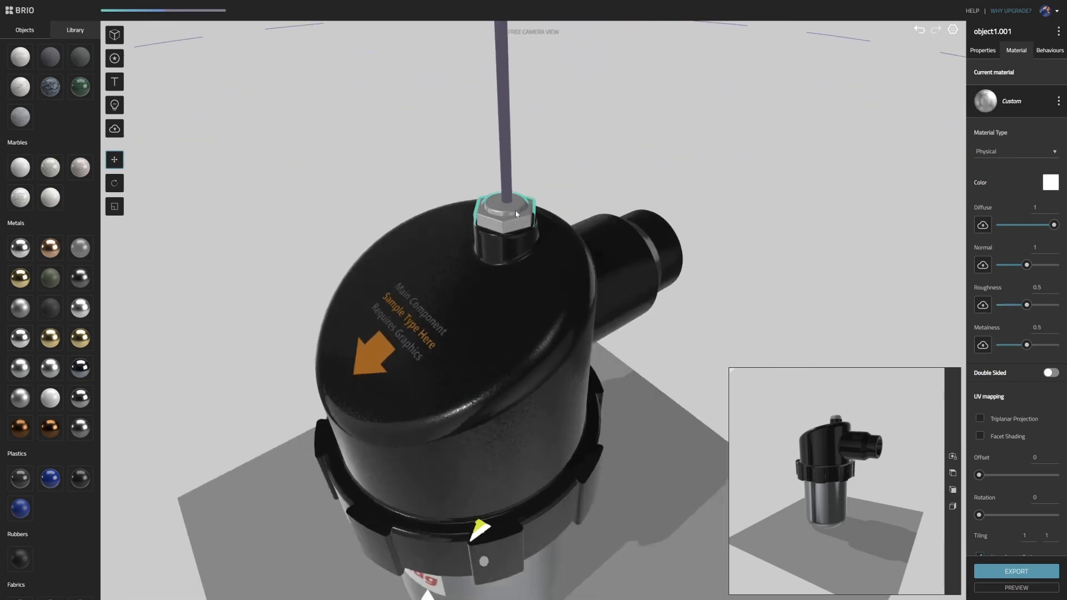
left_click_drag(478, 205, 444, 194)
left_click(642, 193)
scroll(562, 222, "down", 6)
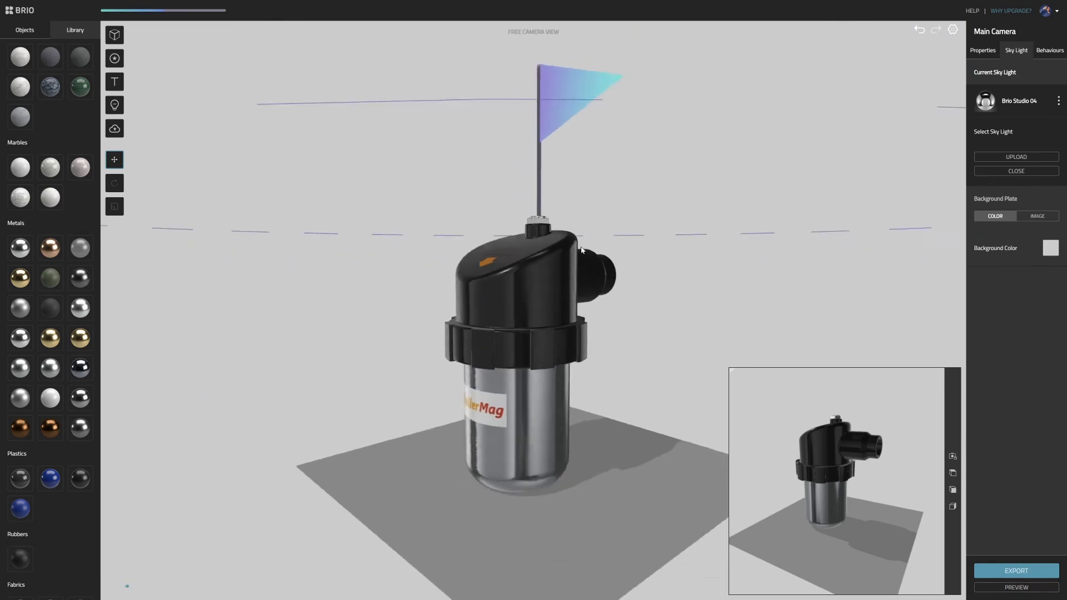
- Preview the finished canister scene and close the preview
left_click_drag(557, 289, 597, 281)
left_click(1016, 587)
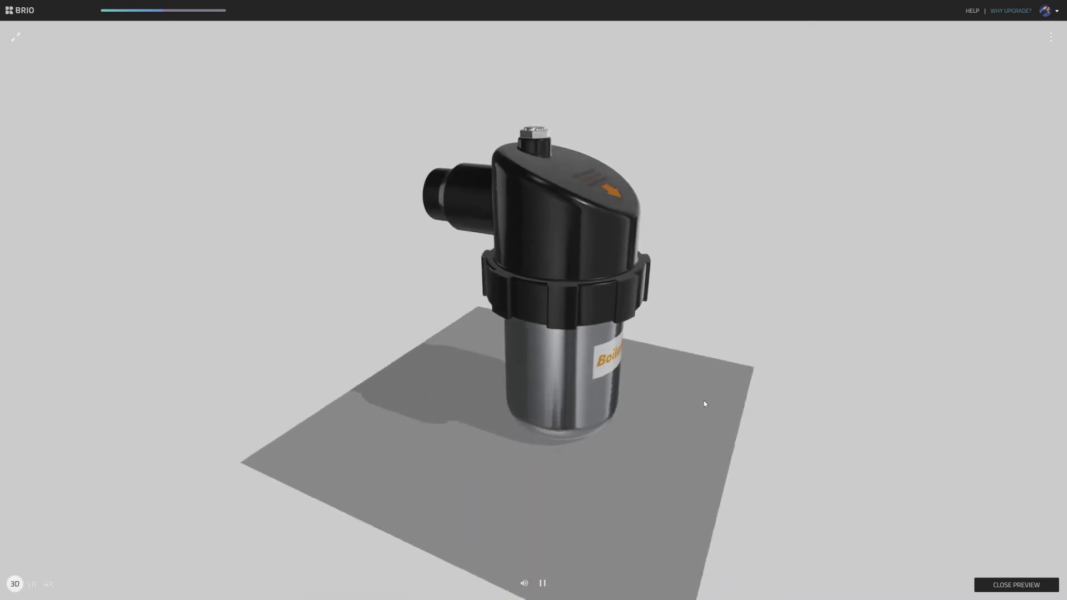
left_click(1017, 585)
- Publish the canister as a public 3D scene and examine the published model's labels from several angles
left_click(1016, 572)
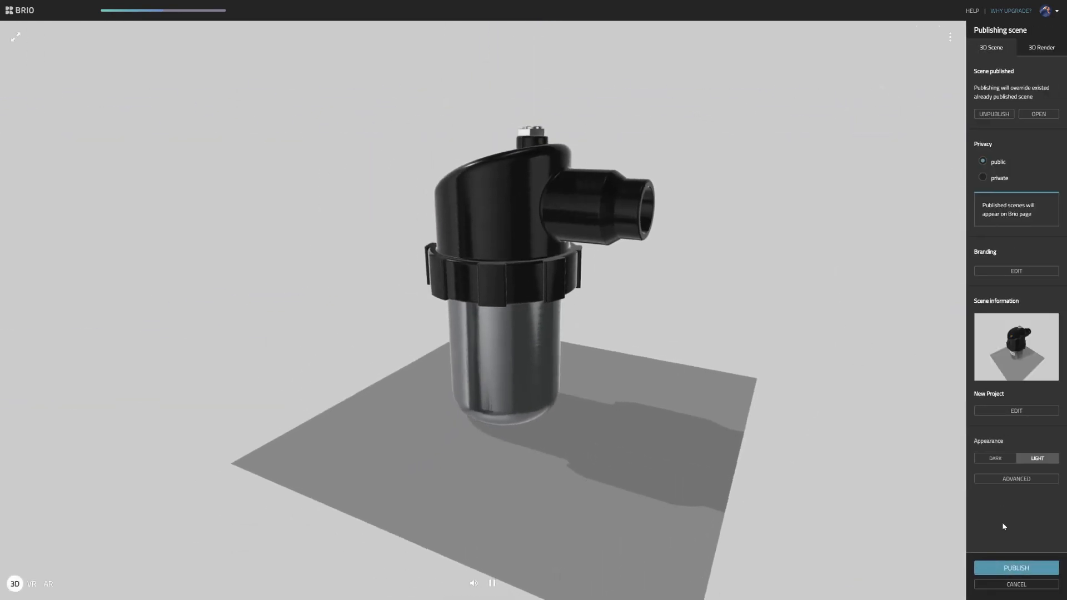
left_click(1024, 567)
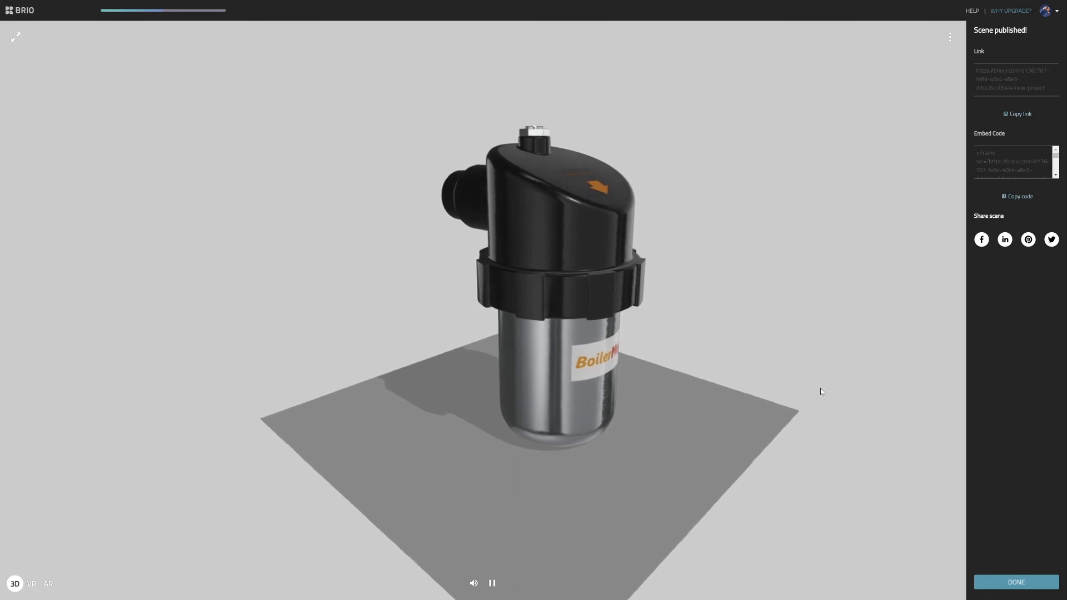
left_click_drag(821, 392, 647, 256)
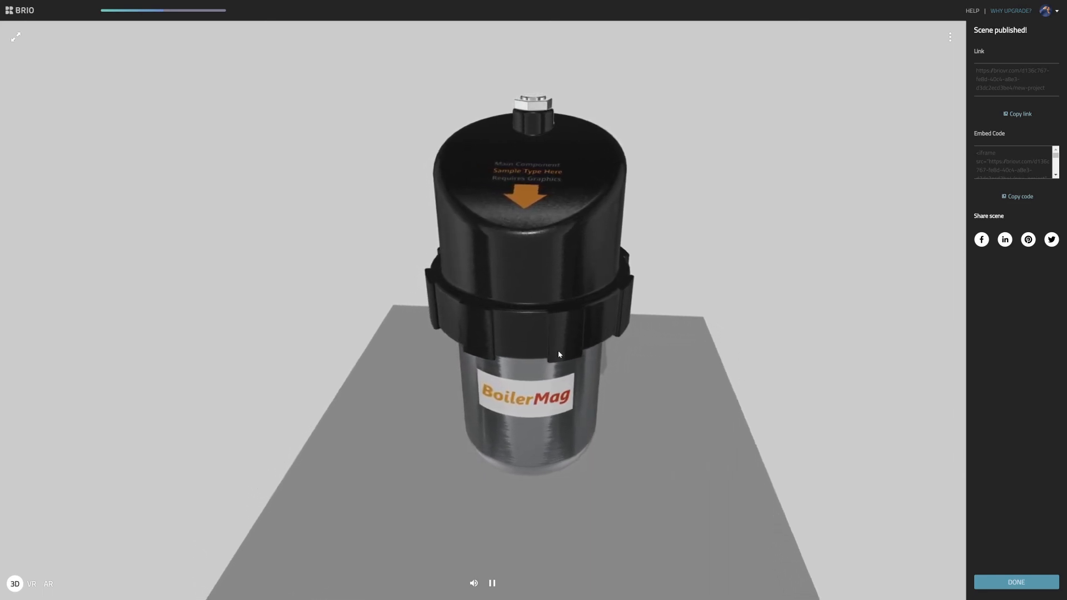
left_click_drag(502, 236, 591, 235)
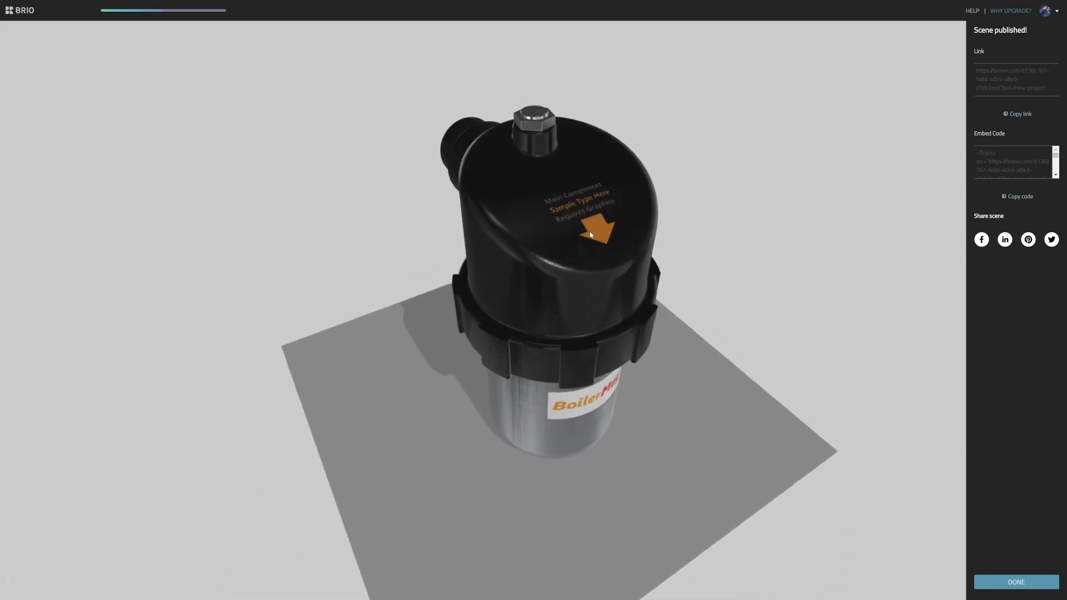
left_click_drag(612, 312, 638, 269)
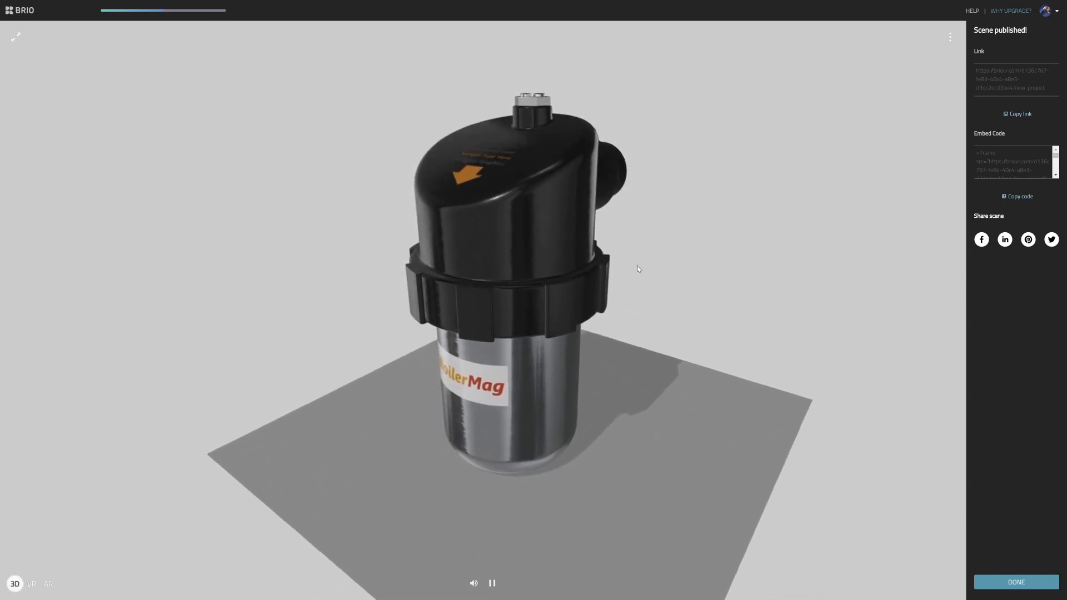